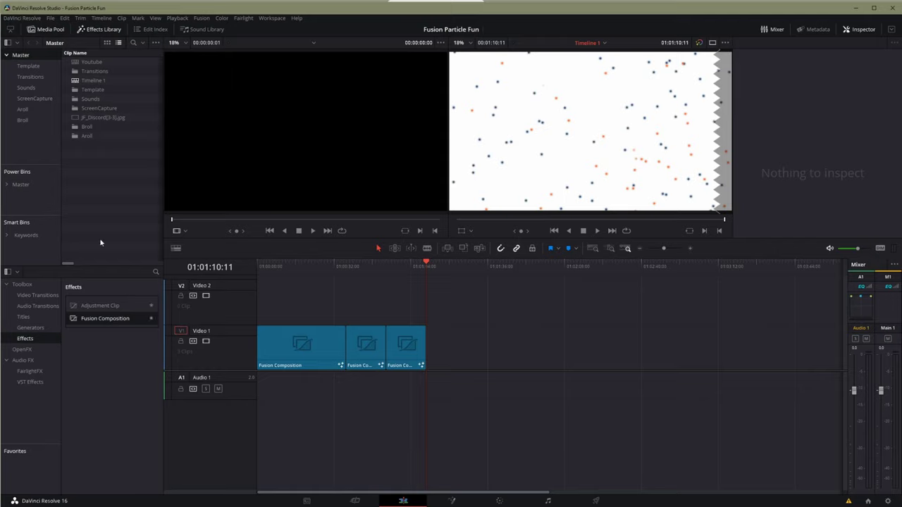
- Add a Fusion Composition after the last clip on Video 1 and open it on the Fusion page
left_click(95, 30)
left_click(96, 30)
left_click_drag(102, 320, 465, 347)
left_click(445, 271)
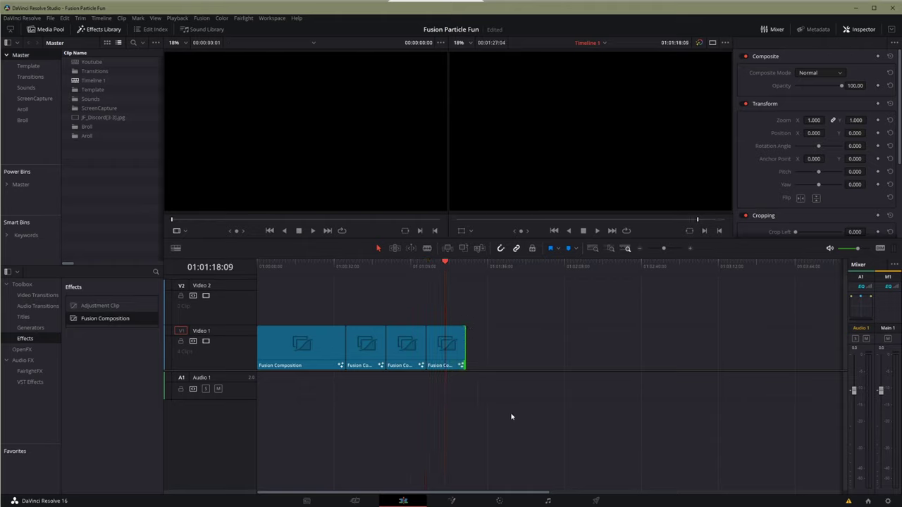
left_click(452, 501)
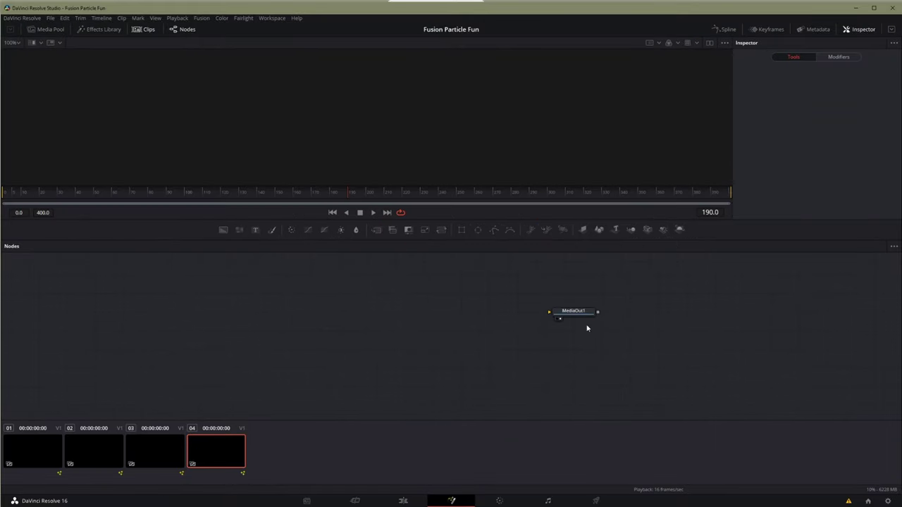
left_click_drag(567, 315, 542, 328)
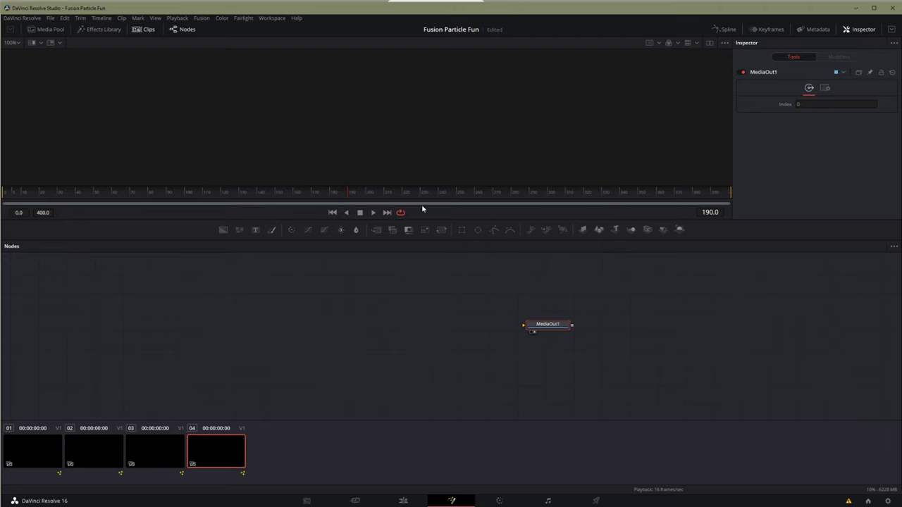
- Add a pEmitter node to the left of MediaOut1, and delete a second pEmitter placed as a trial
left_click(254, 314)
key("shift+space")
type("ptu")
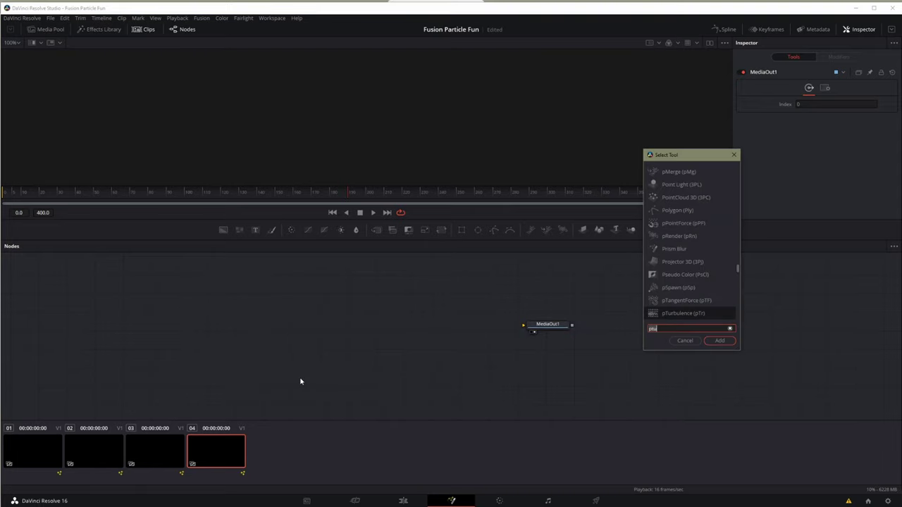
key("BackSpace")
key("BackSpace")
type("em")
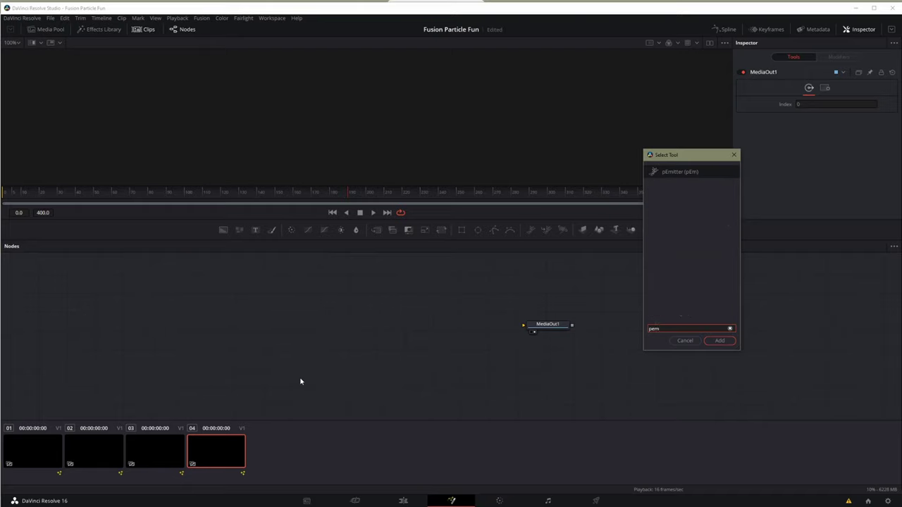
key("Return")
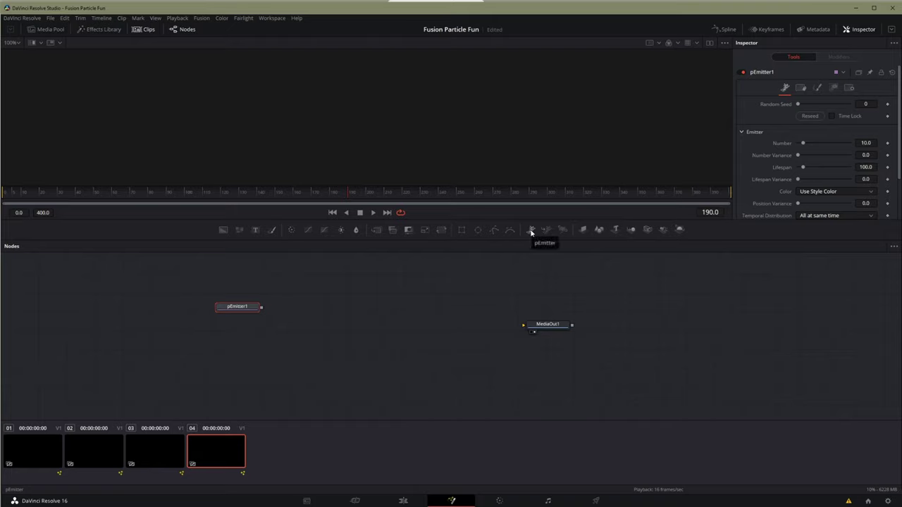
left_click_drag(533, 232, 334, 307)
key("Delete")
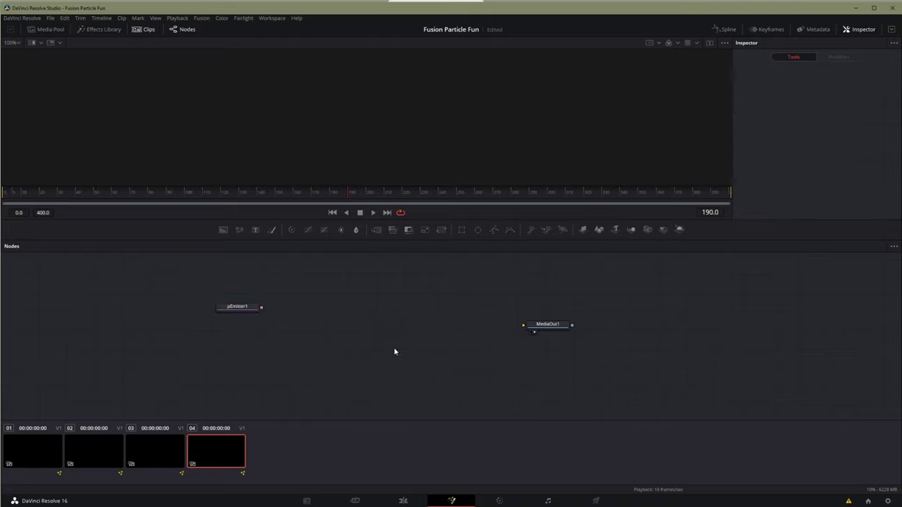
- Display the Particles tools in the effects library and move pEmitter1 closer to MediaOut1
left_click(81, 29)
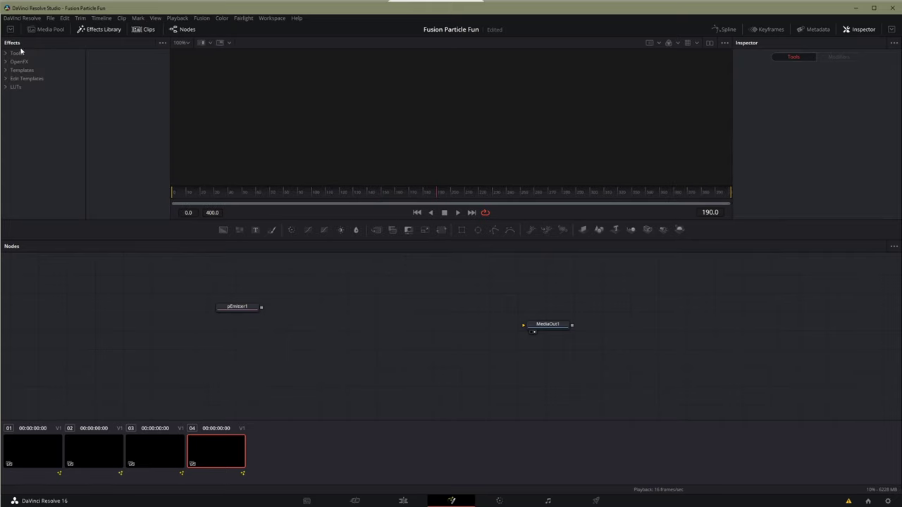
left_click(57, 214)
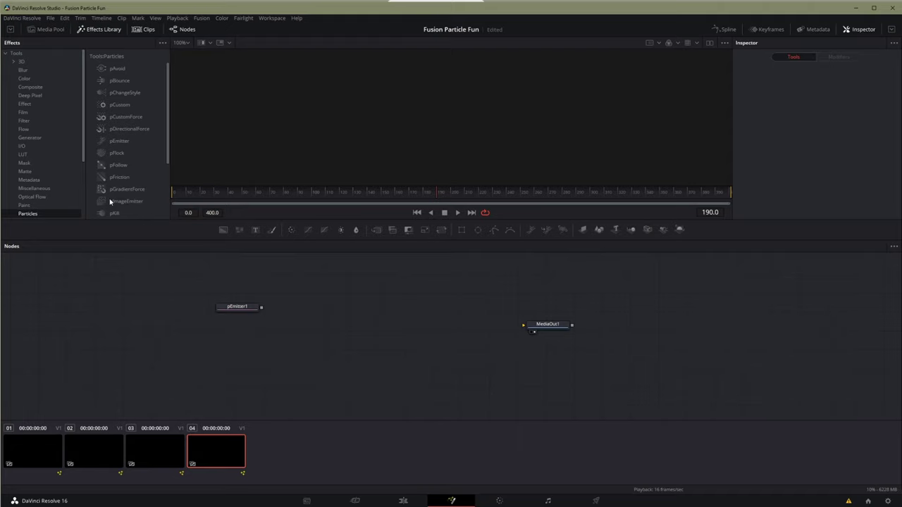
left_click_drag(240, 306, 291, 320)
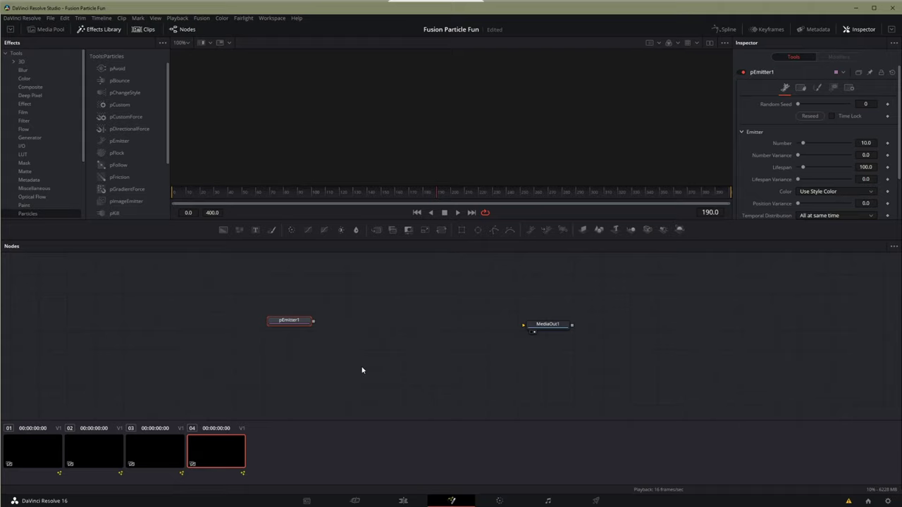
left_click_drag(291, 320, 341, 327)
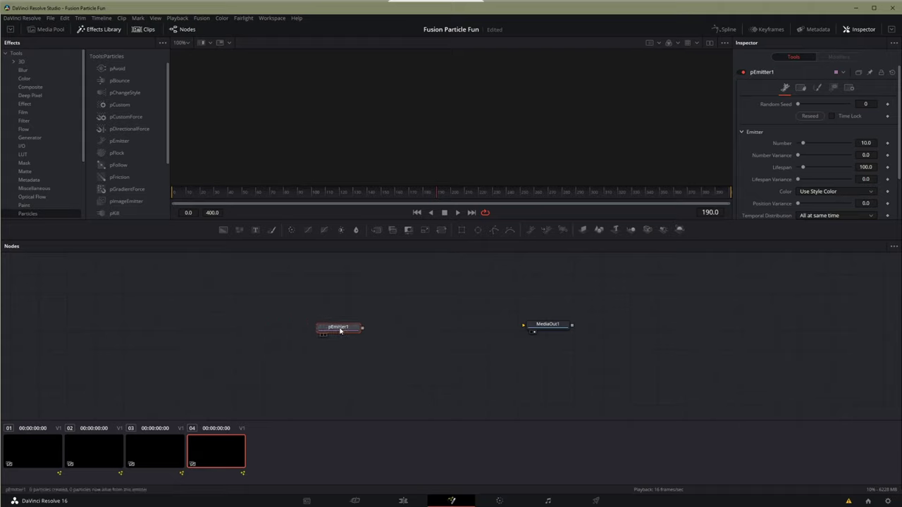
left_click_drag(544, 326, 548, 326)
- Add a pRender node connected to the output of pEmitter1
left_click(332, 327)
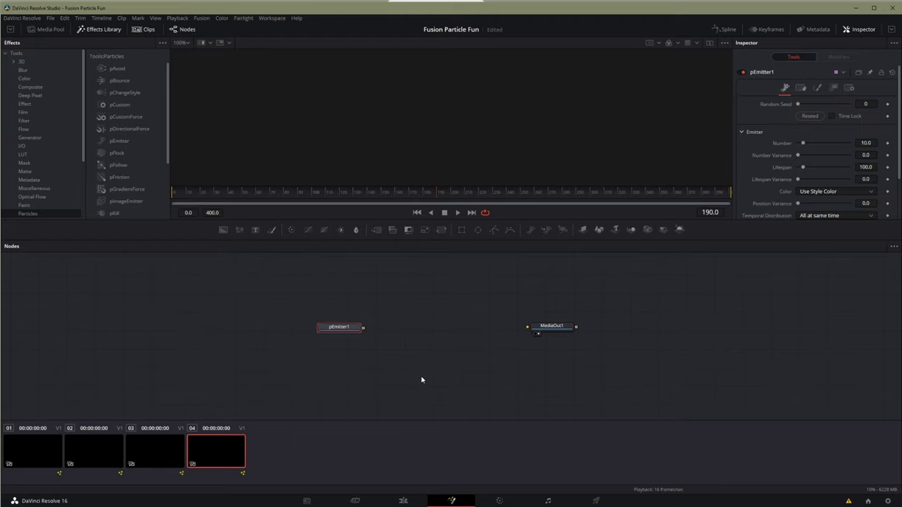
key("shift+space")
type("prender")
key("Return")
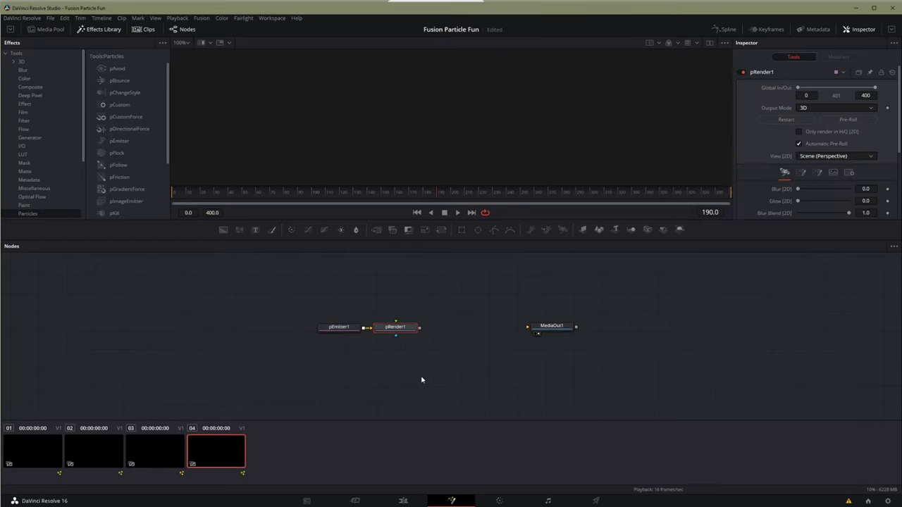
- Connect pRender1 to MediaOut1 and line up the emitter, render and output nodes in a row
left_click_drag(405, 331, 518, 328)
left_click(551, 327)
left_click_drag(350, 330, 379, 332)
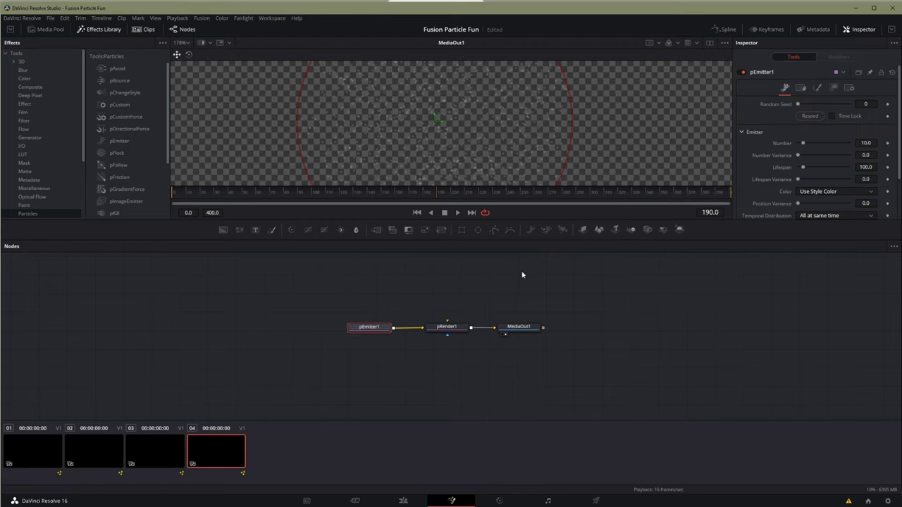
left_click_drag(373, 328, 362, 328)
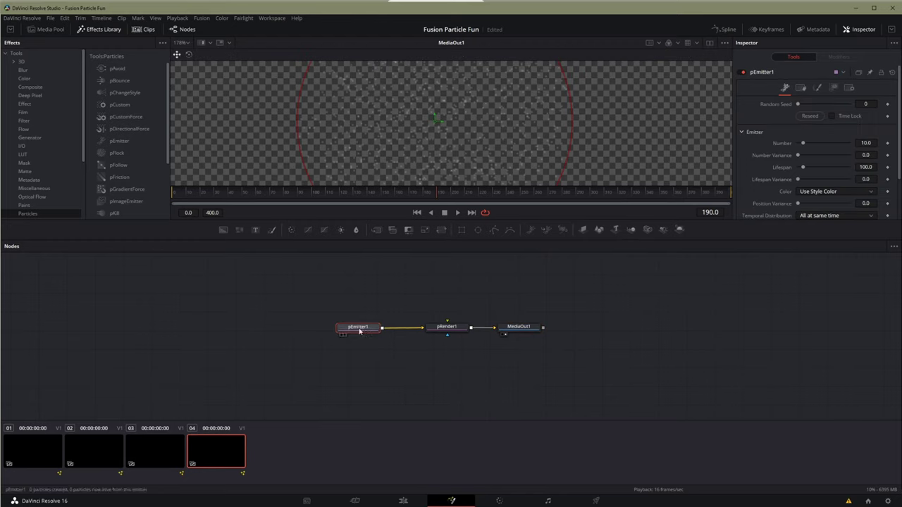
left_click_drag(445, 333, 437, 334)
left_click(437, 334)
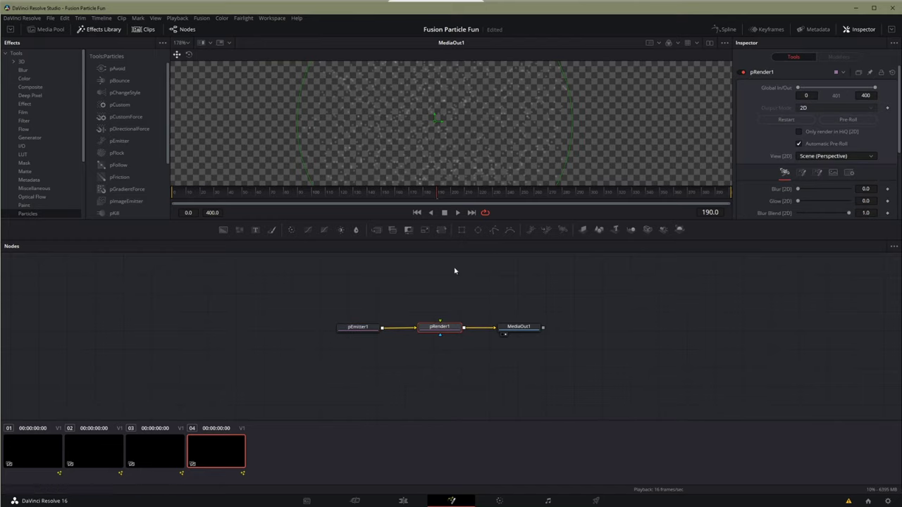
- Check the particle output on the Edit page and return to the Fusion composition
left_click(527, 327)
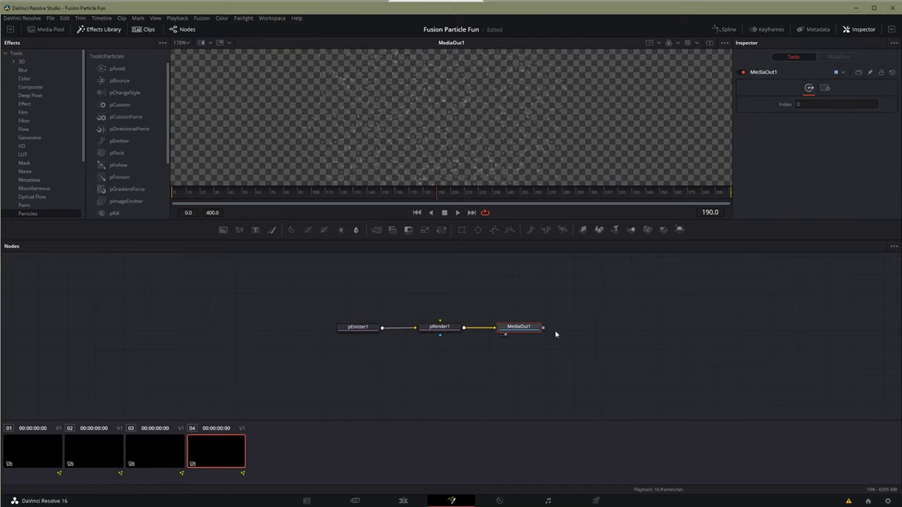
left_click(403, 501)
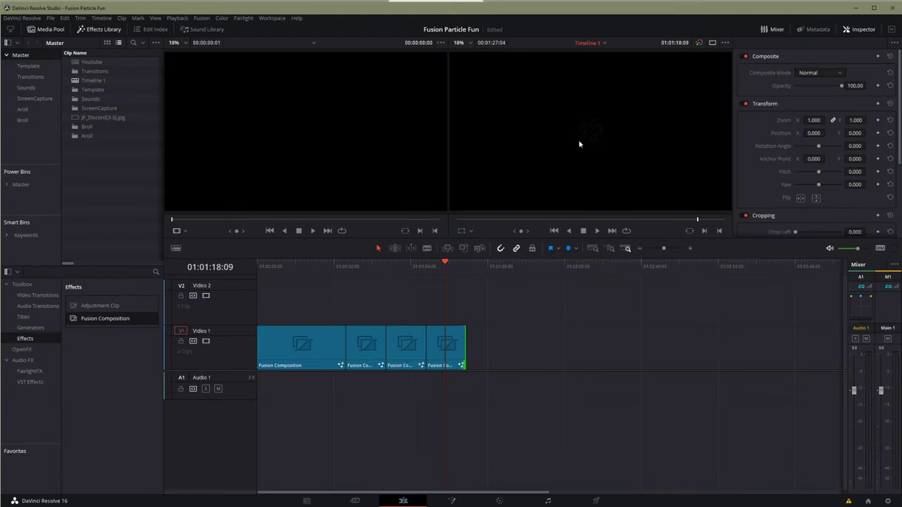
left_click(453, 499)
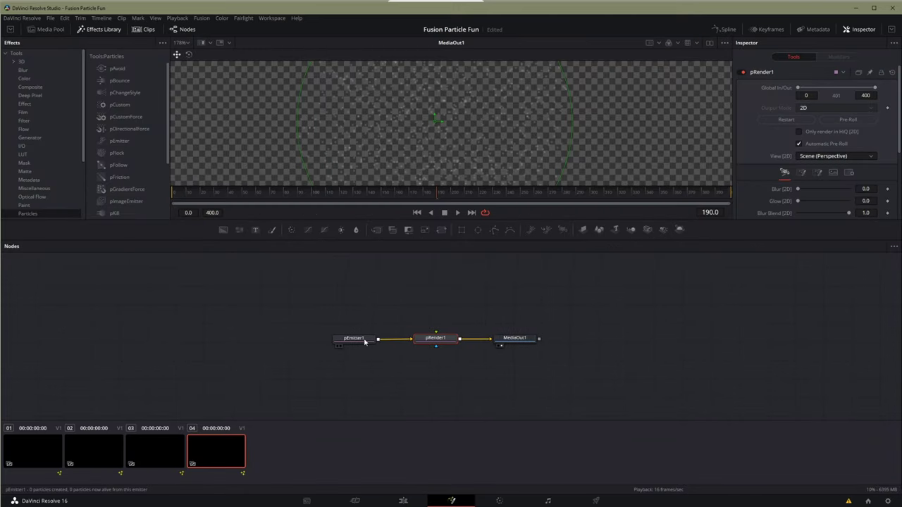
- Set the emission region of pEmitter1 to All
left_click(365, 342)
scroll(475, 129, "down", 10)
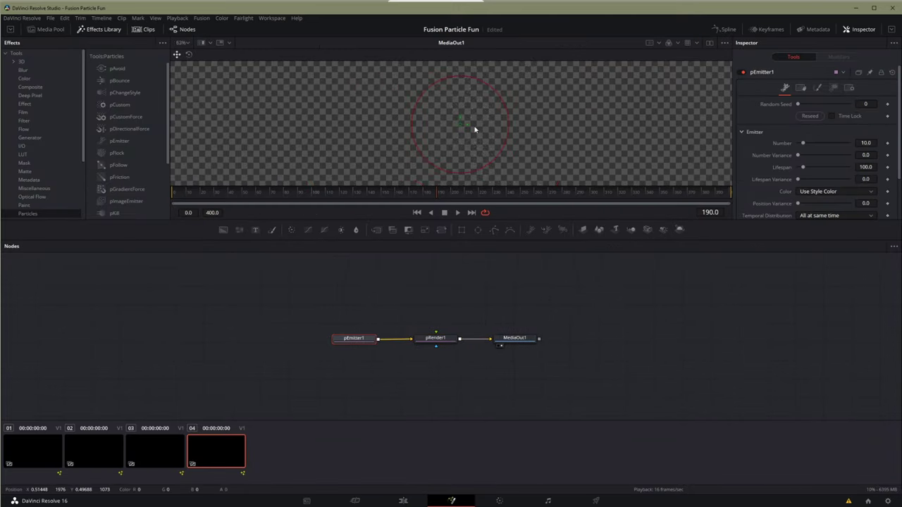
scroll(511, 136, "down", 1)
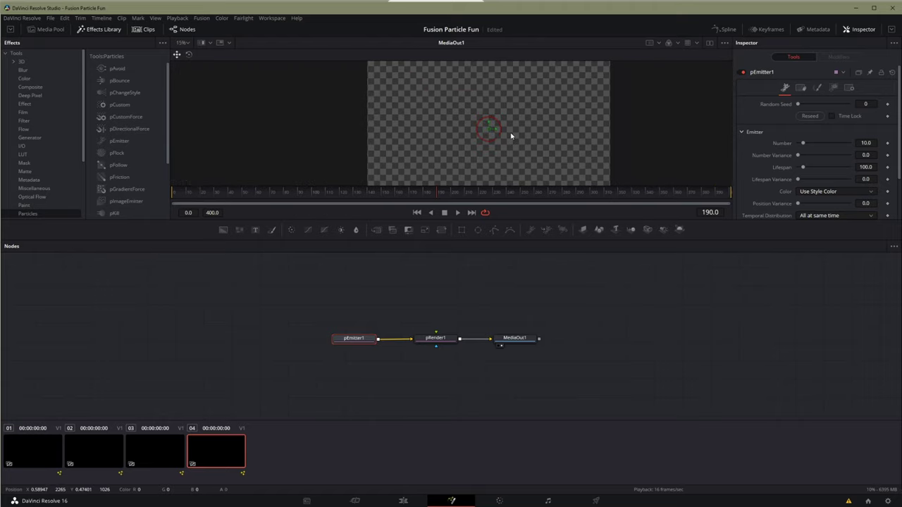
scroll(510, 136, "down", 1)
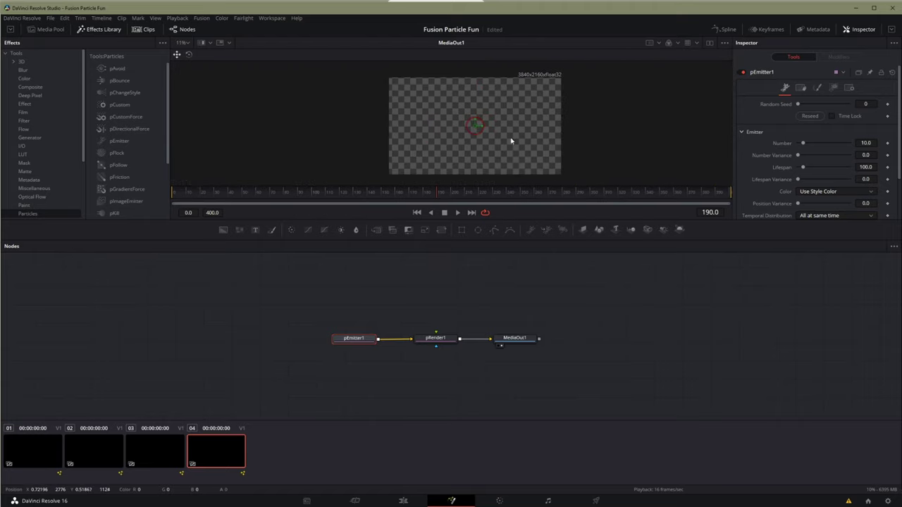
left_click_drag(352, 341, 357, 341)
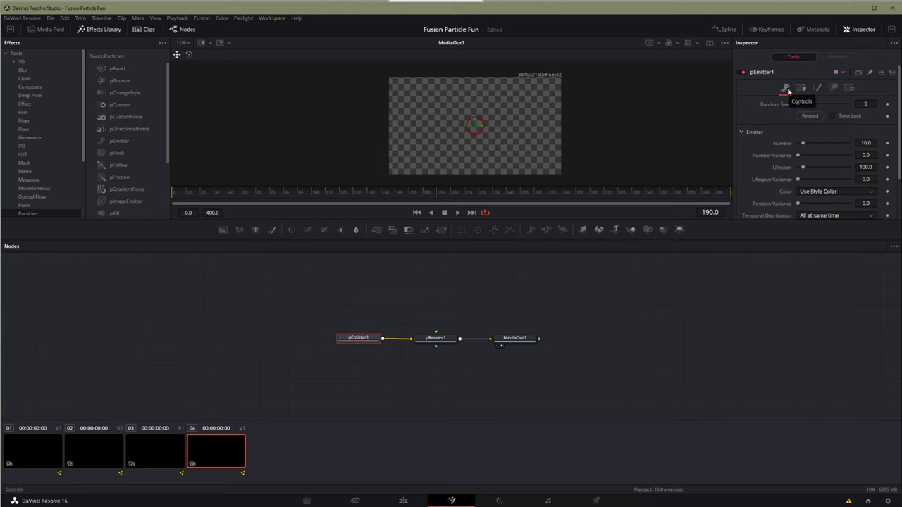
left_click(833, 87)
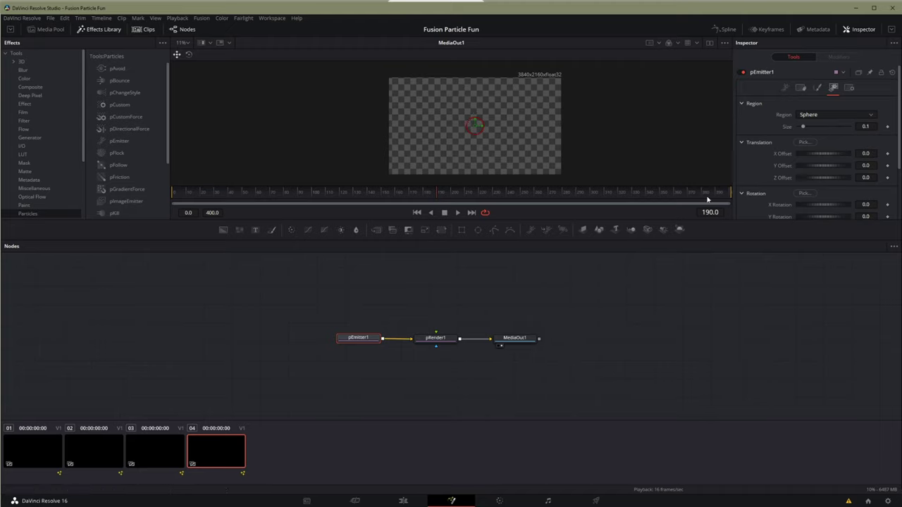
left_click(859, 116)
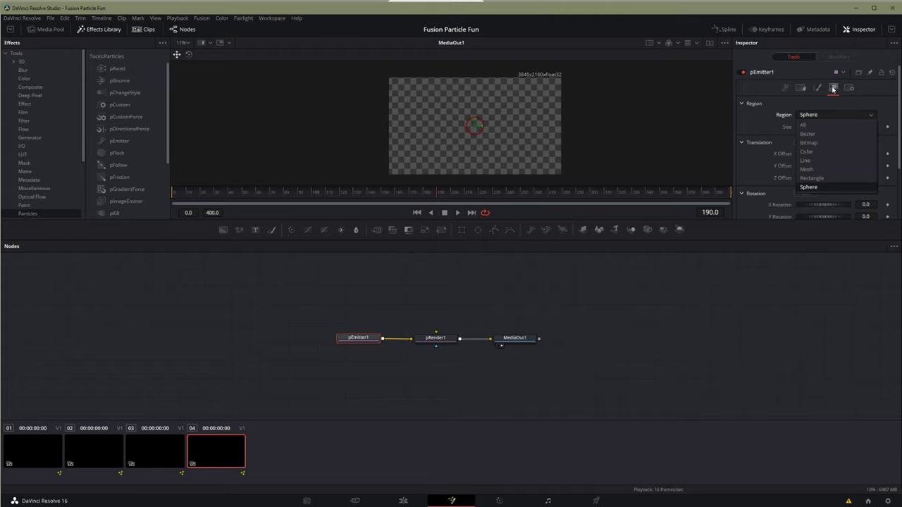
left_click(802, 125)
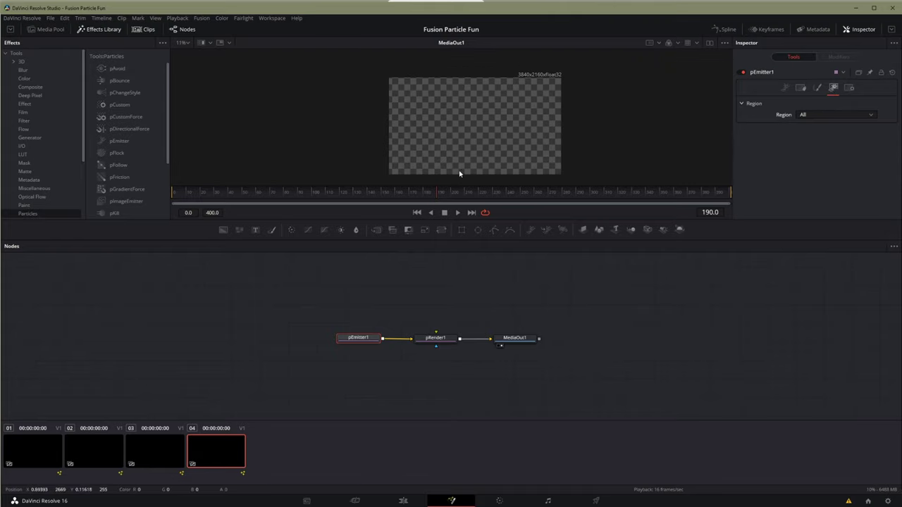
scroll(517, 153, "up", 3)
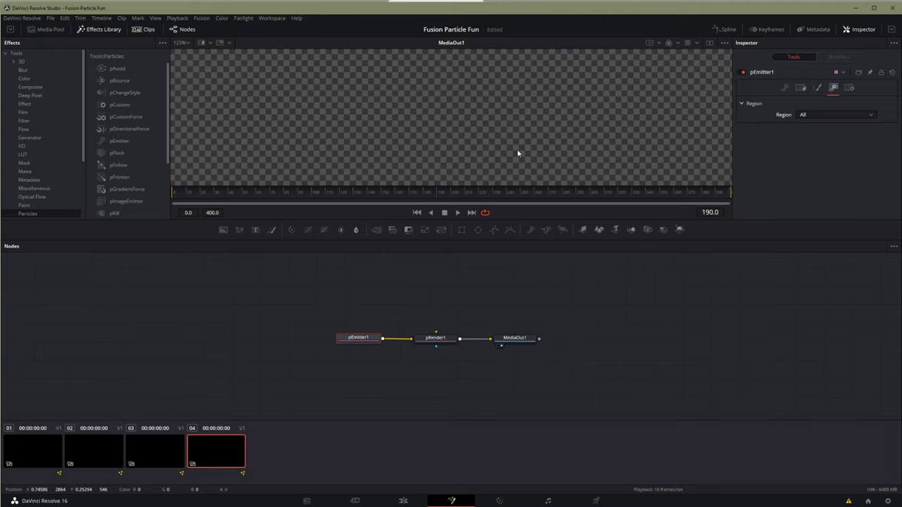
scroll(503, 174, "down", 5)
scroll(503, 141, "up", 3)
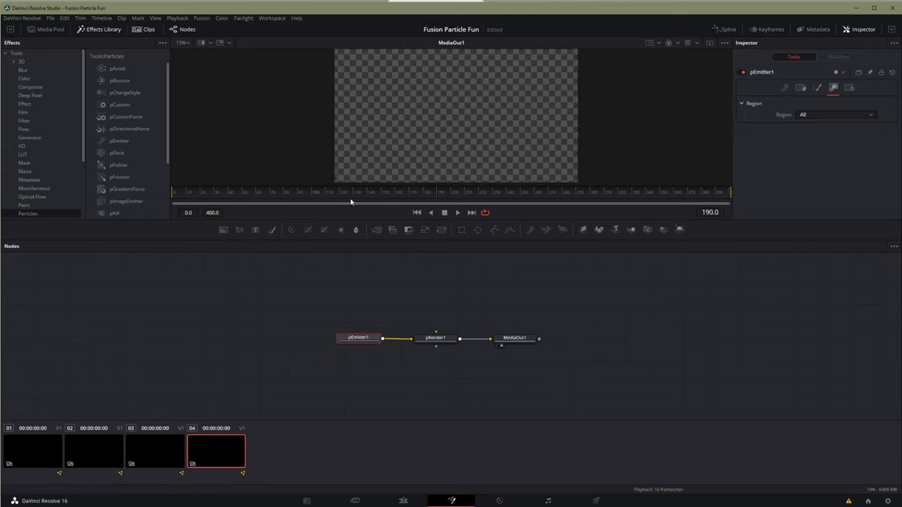
- Change the particle style of pEmitter1 to Blob and set the particle size to 2
left_click(818, 89)
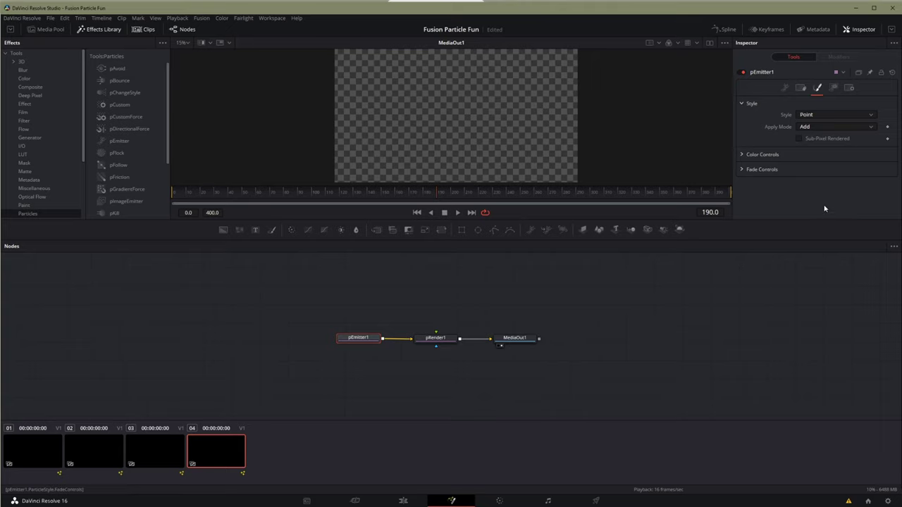
left_click(814, 115)
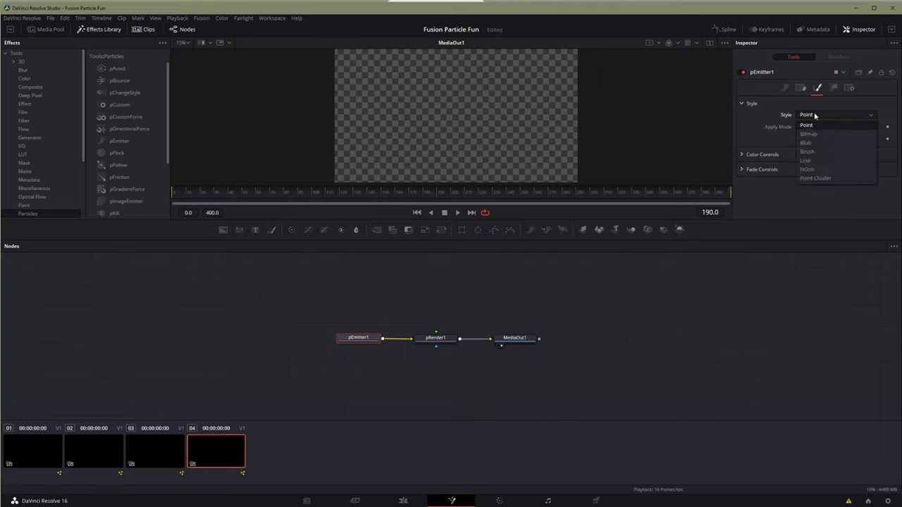
left_click(817, 144)
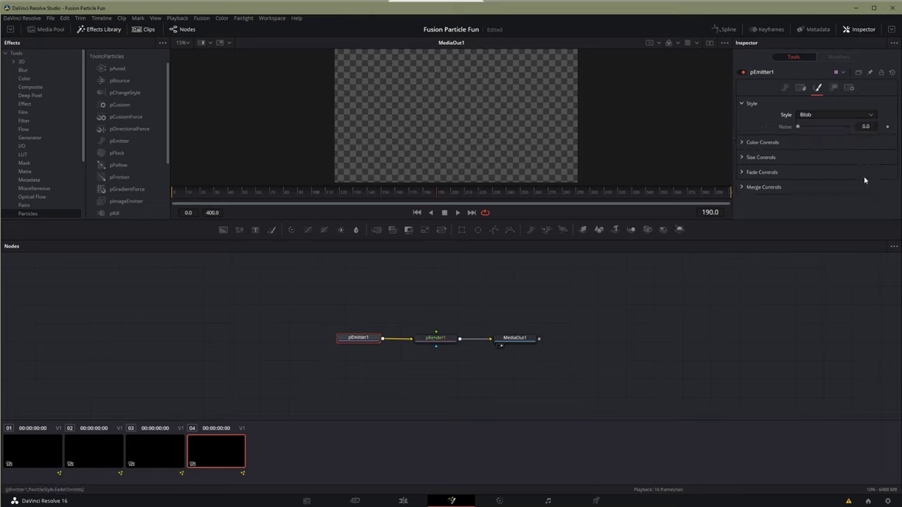
left_click(746, 158)
left_click_drag(808, 170, 849, 170)
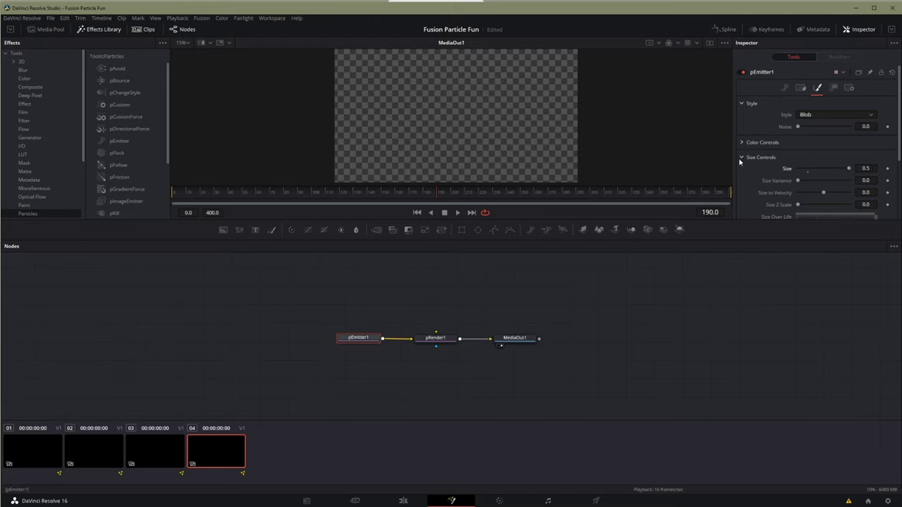
left_click(865, 169)
type("2")
key("Tab")
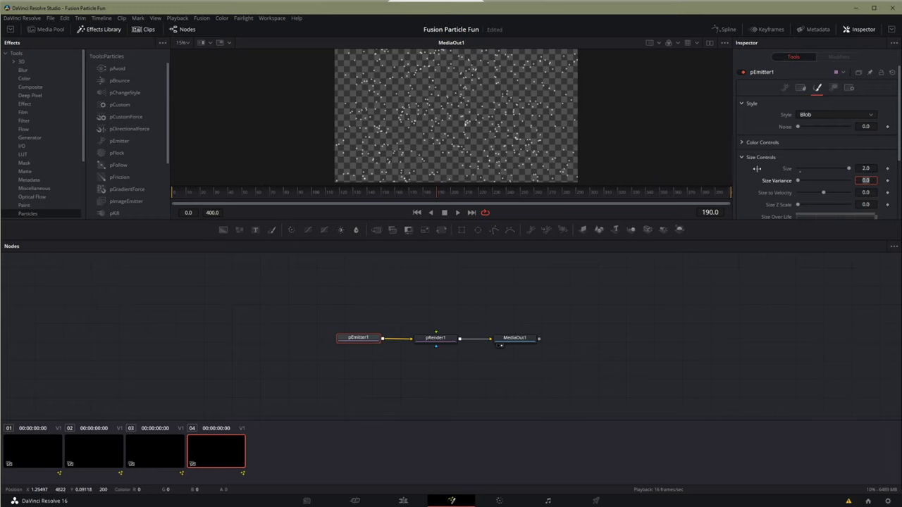
- Color the particles red with a Color Over Life gradient from red through white to blue, and preview the playback
left_click(828, 142)
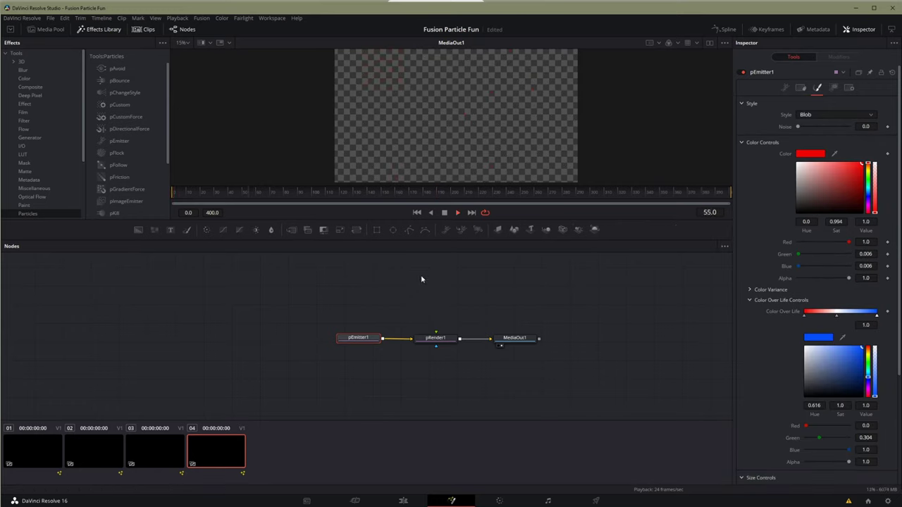
key("space")
- Make room after pEmitter1 and insert a pTurbulence node between pEmitter1 and pRender1
left_click_drag(358, 337, 225, 337)
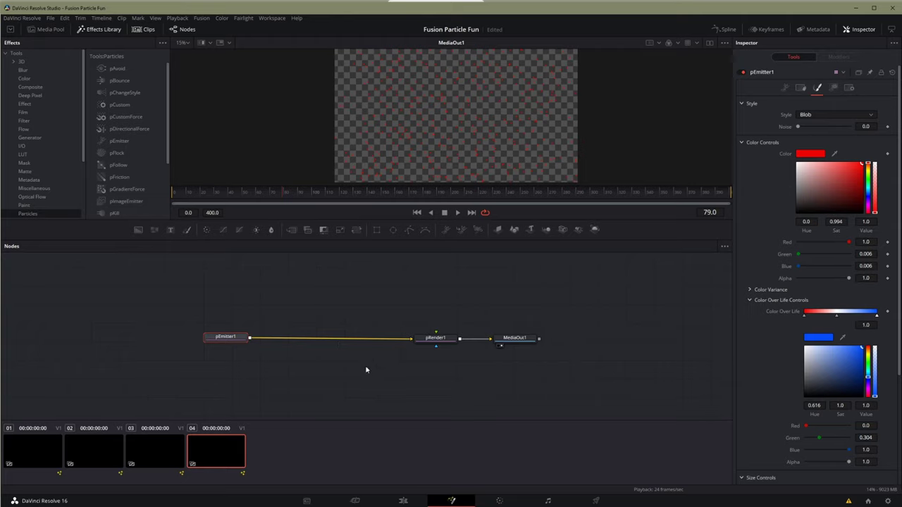
key("shift+space")
type("pren")
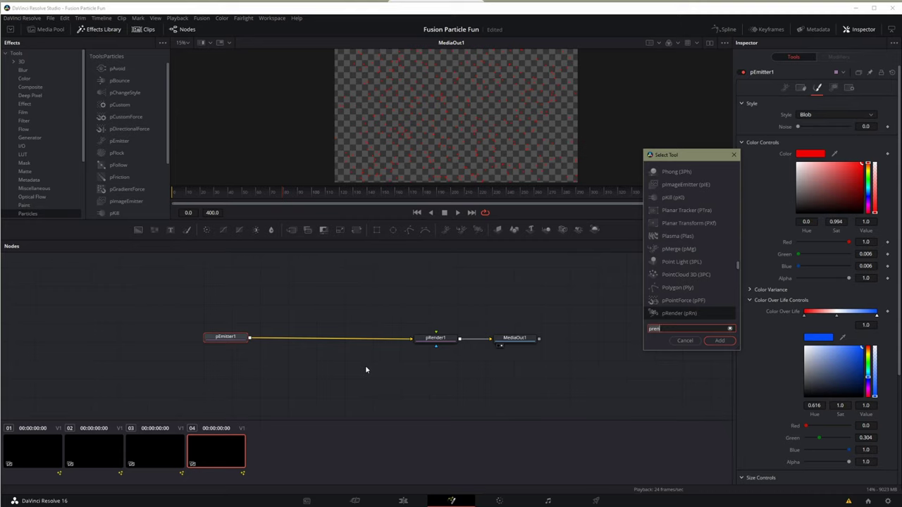
key("BackSpace")
key("BackSpace")
key("BackSpace")
type("tu")
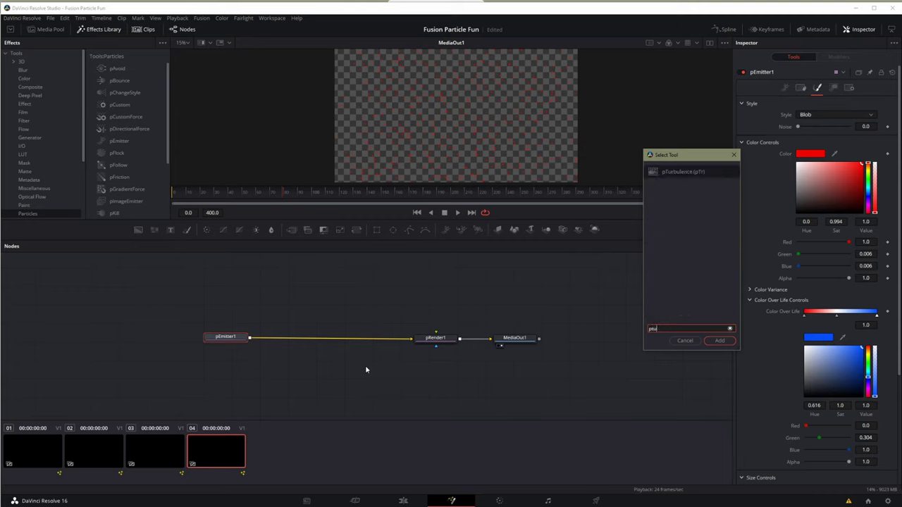
key("Return")
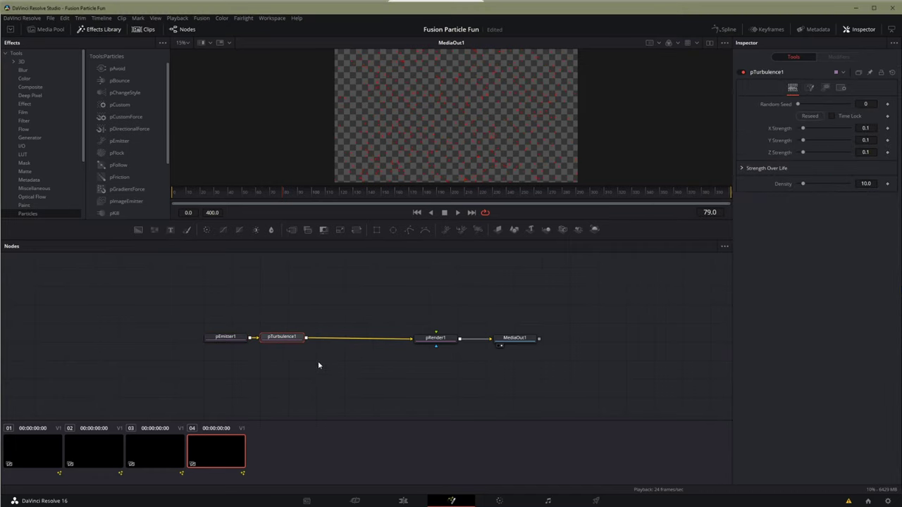
- Space out pEmitter1, pTurbulence1 and pRender1 in the node graph and preview the turbulent particles in playback
left_click_drag(287, 341, 319, 339)
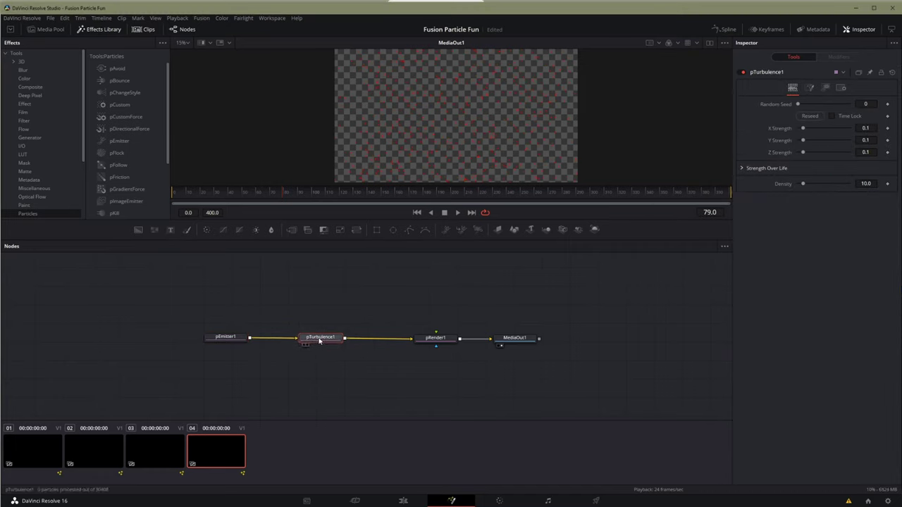
left_click_drag(245, 338, 237, 339)
left_click_drag(423, 346, 413, 344)
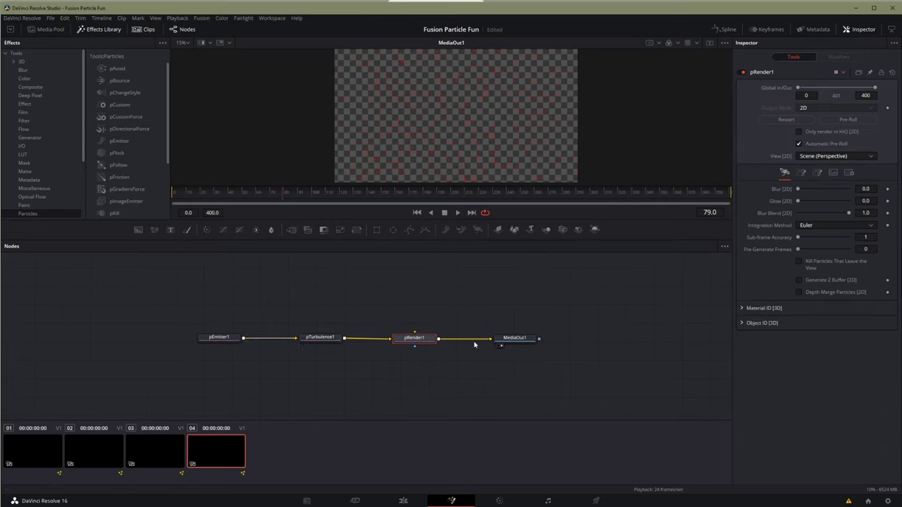
key("space")
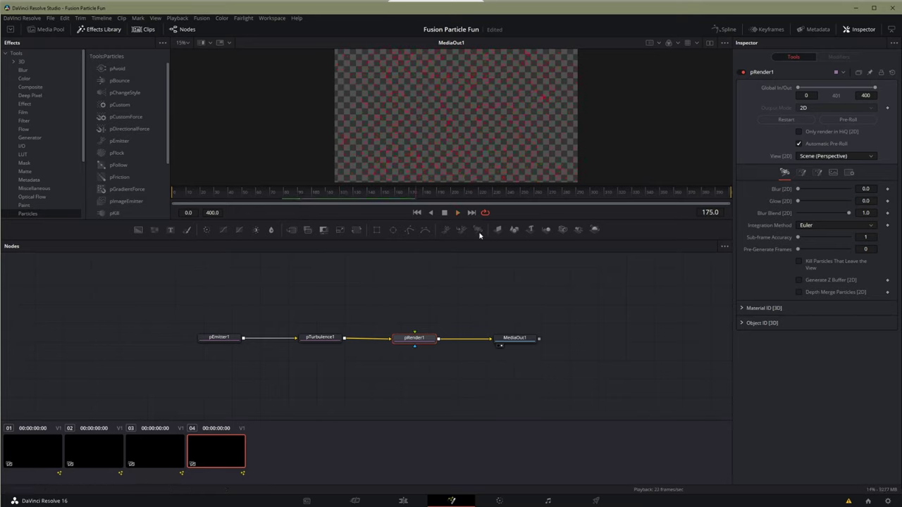
- Adjust the pTurbulence1 strengths to X 0.11, Y 0.118 and Z 0.094, testing the effect of single axes
left_click_drag(321, 341, 314, 341)
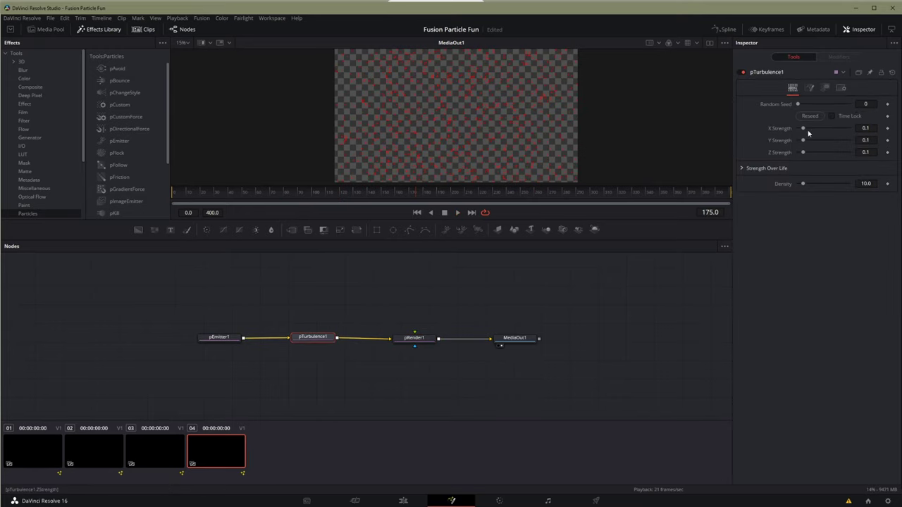
left_click_drag(804, 130, 797, 152)
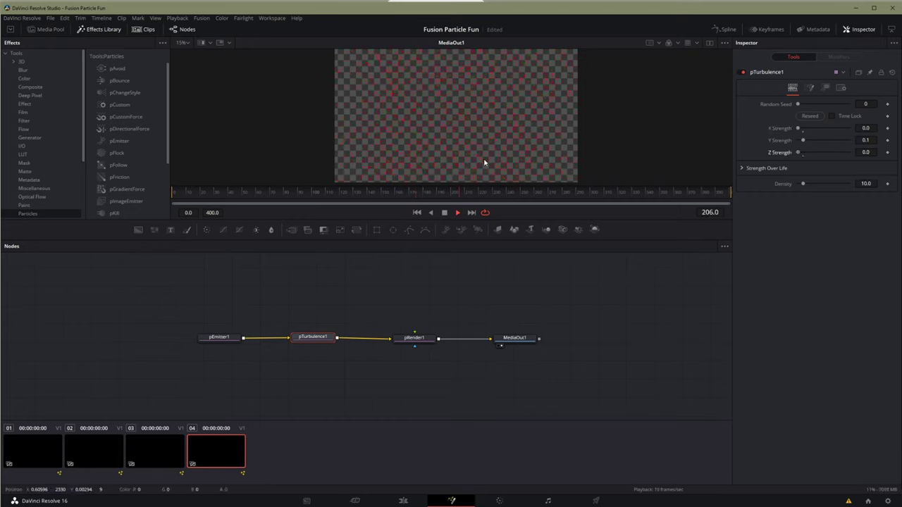
left_click_drag(801, 140, 784, 141)
left_click_drag(805, 130, 802, 130)
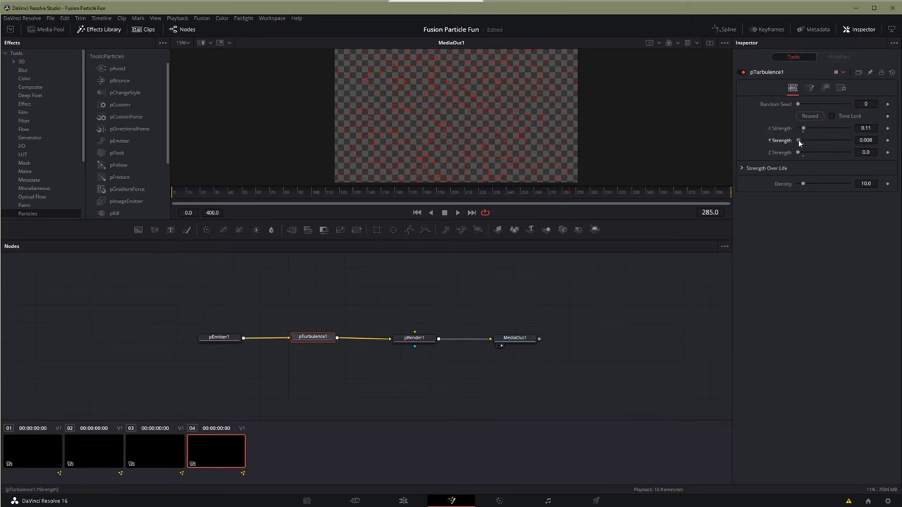
left_click_drag(798, 153, 805, 155)
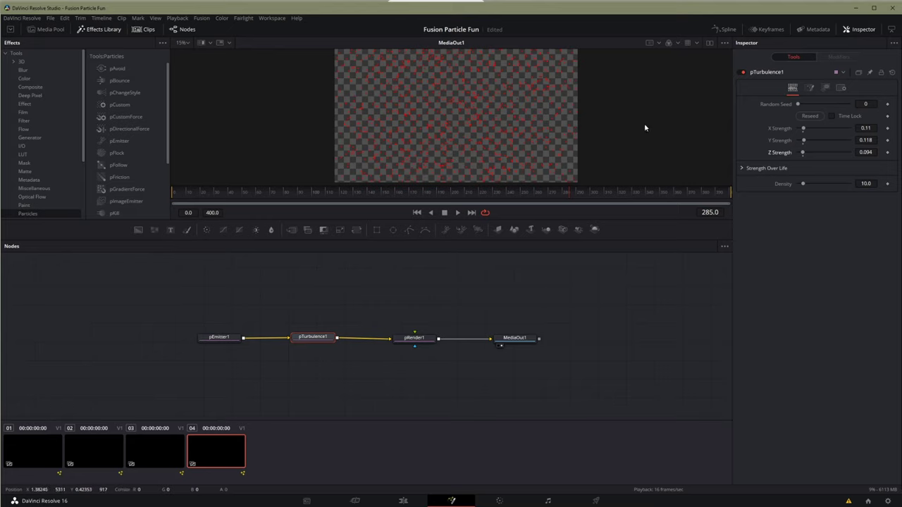
- Disconnect pRender1 from MediaOut1 and switch the Output Mode of pRender1 to 3D
left_click_drag(487, 339, 383, 302)
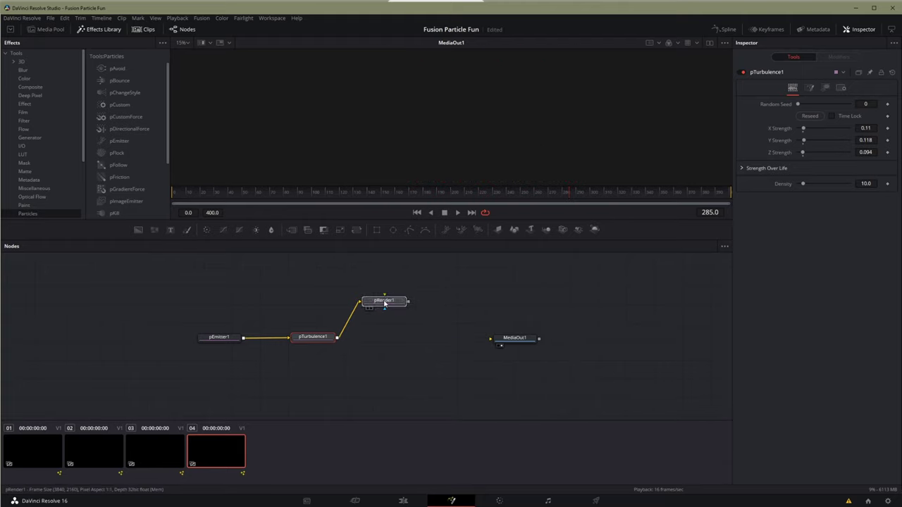
left_click_drag(505, 346, 567, 372)
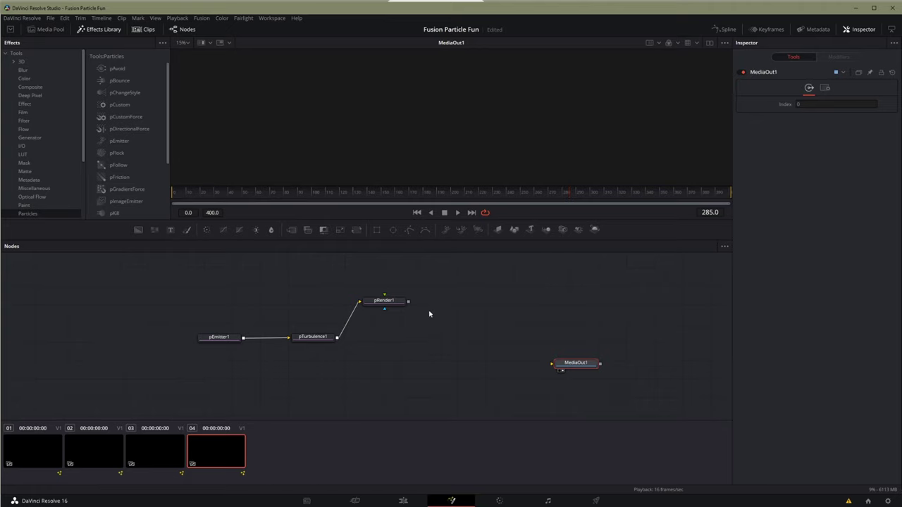
left_click_drag(379, 302, 383, 327)
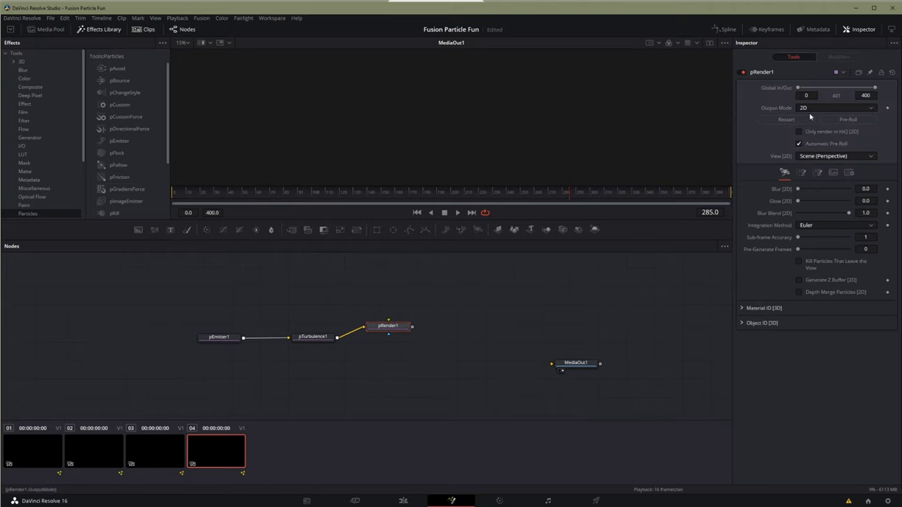
left_click(814, 110)
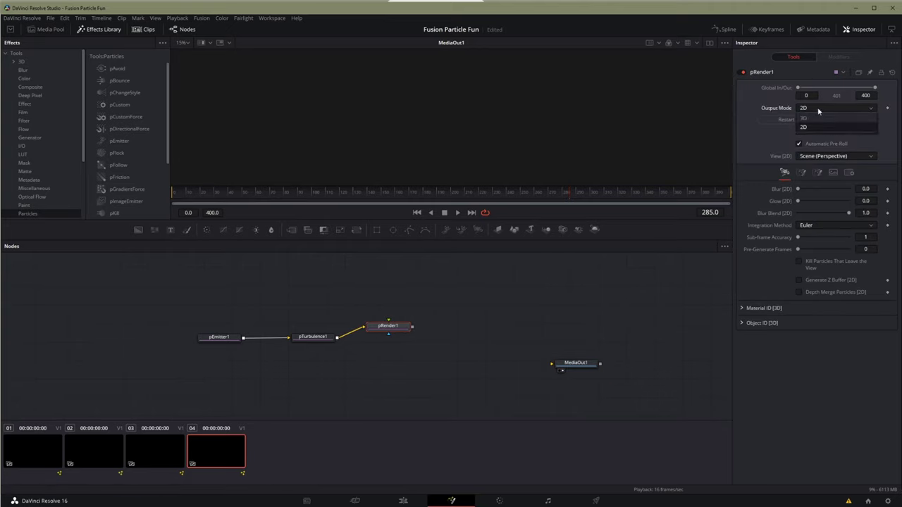
left_click(810, 121)
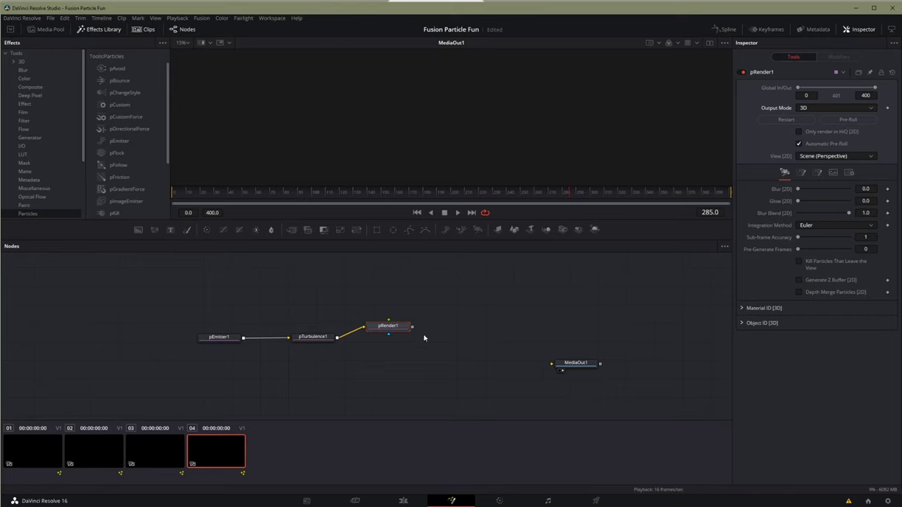
- Realign pRender1 with the node chain and display its 3D output in the viewer
left_click_drag(394, 330, 419, 345)
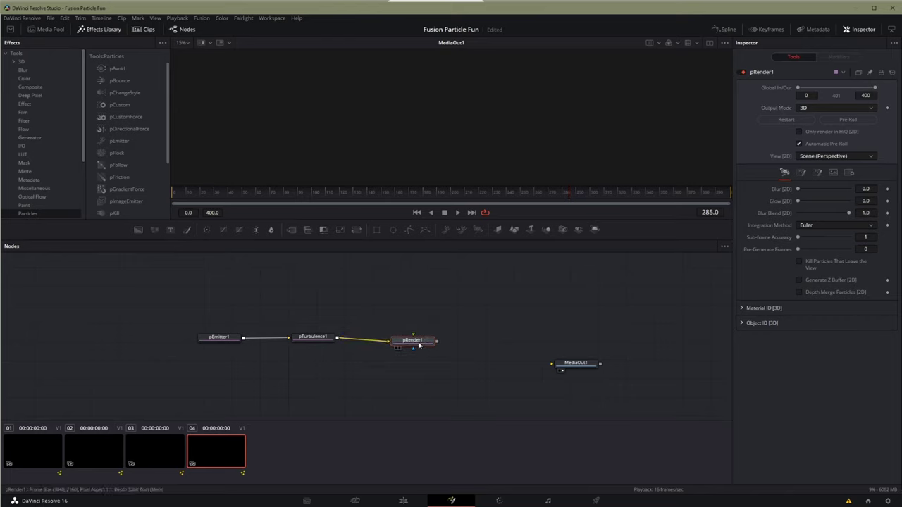
key("1")
scroll(496, 158, "up", 1)
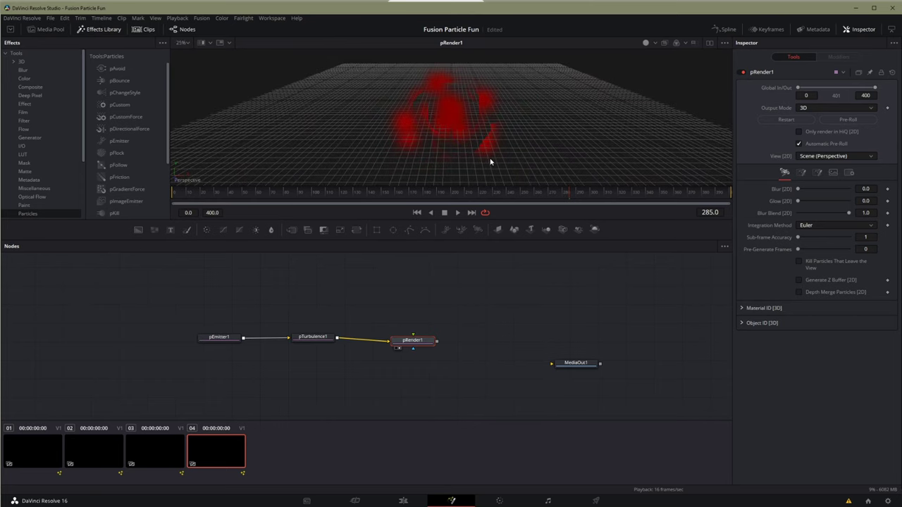
- Reduce the particle size of pEmitter1 to 0.1 in its Size Controls
left_click(220, 338)
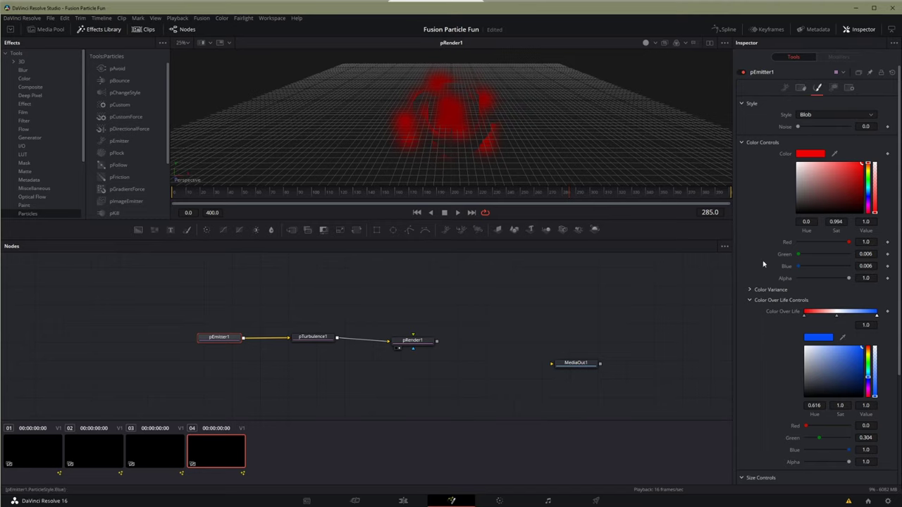
left_click(743, 143)
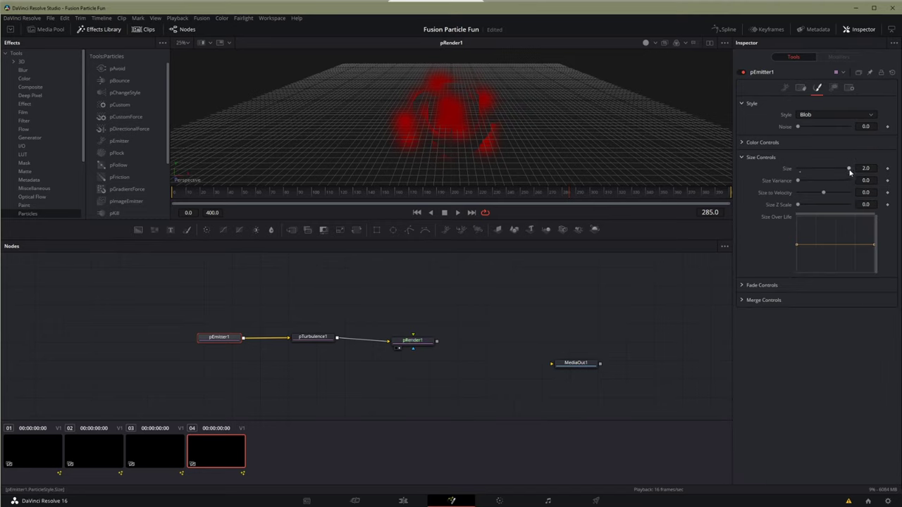
left_click_drag(817, 169, 800, 169)
key("ctrl+1")
scroll(478, 142, "down", 2)
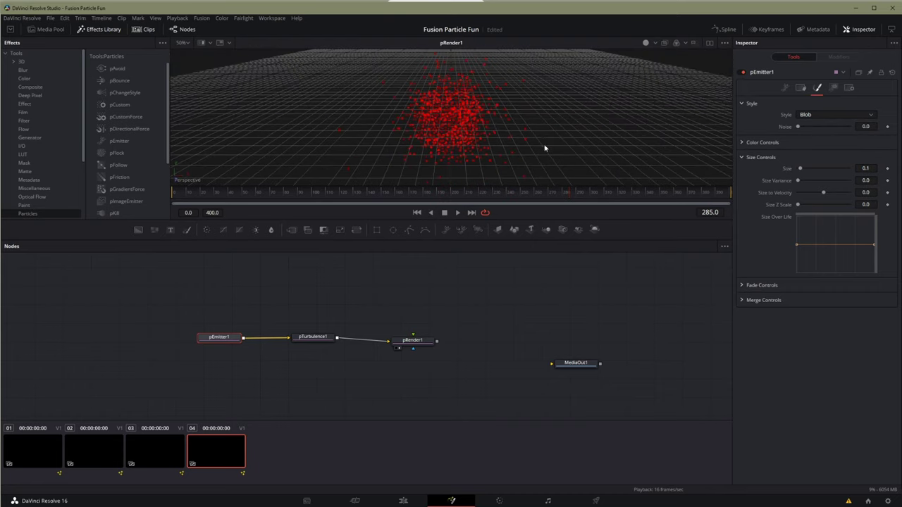
- Examine the particle cloud in the 3D perspective view from different angles and distances
left_click_drag(539, 139, 576, 128)
left_click_drag(487, 168, 584, 151)
scroll(583, 151, "down", 3)
scroll(583, 151, "up", 3)
left_click_drag(610, 146, 498, 142)
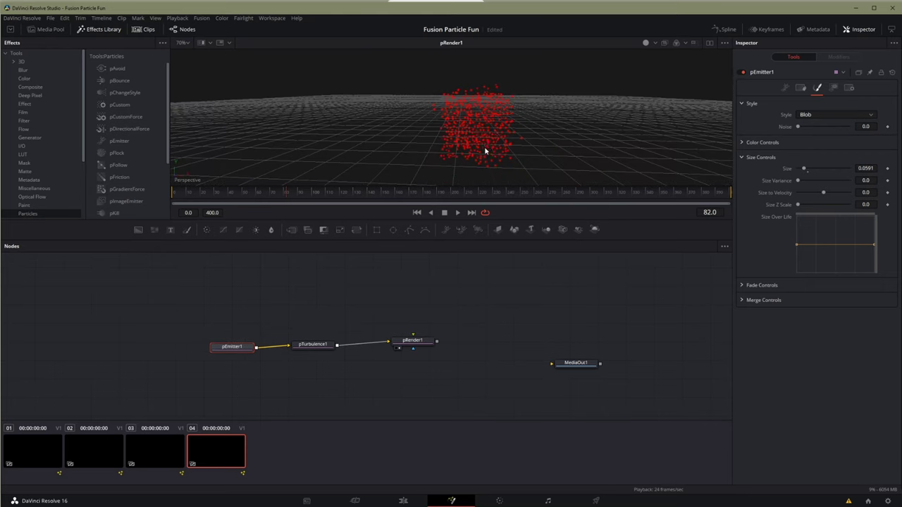
scroll(485, 149, "up", 10)
scroll(485, 144, "down", 7)
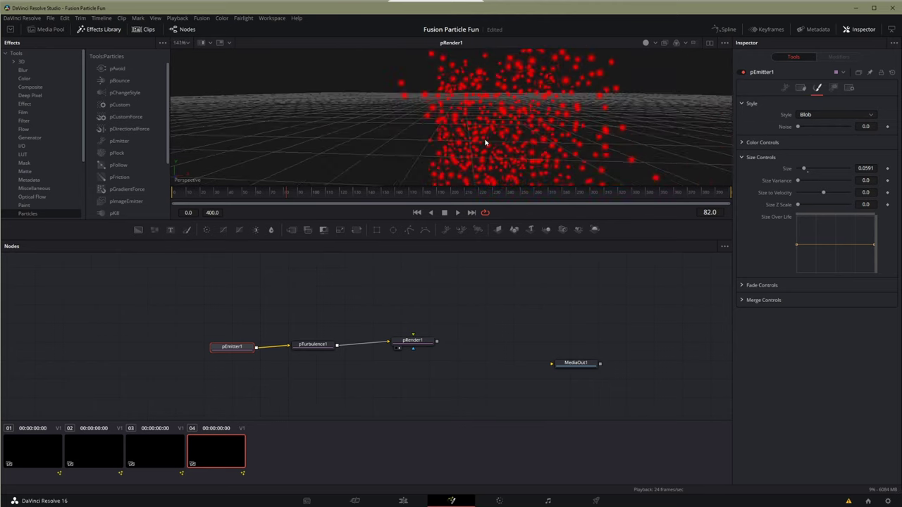
- Review the color controls of pEmitter1 and preview the 3D particles in playback
left_click(743, 143)
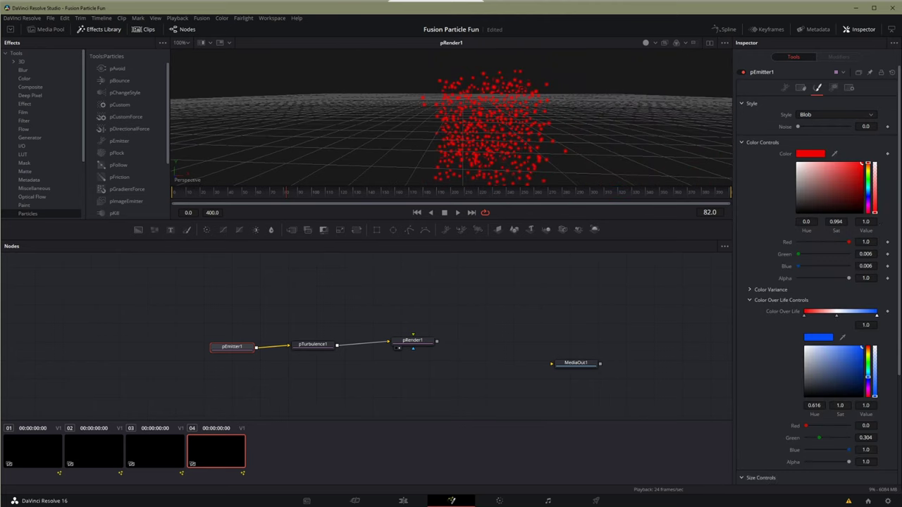
left_click_drag(312, 344, 321, 343)
left_click(415, 341)
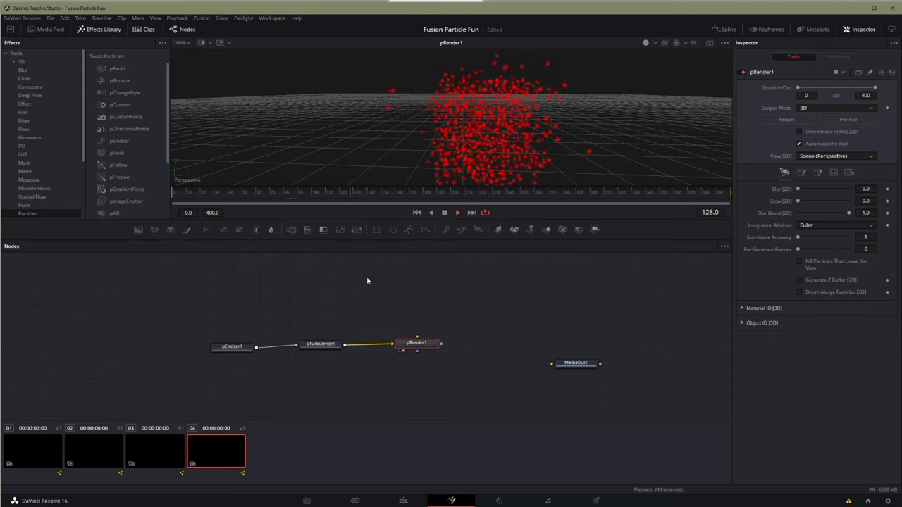
- Move pRender1 and MediaOut1 closer together and try to connect the 3D output directly to MediaOut1
left_click_drag(416, 342, 401, 345)
left_click_drag(576, 362, 518, 345)
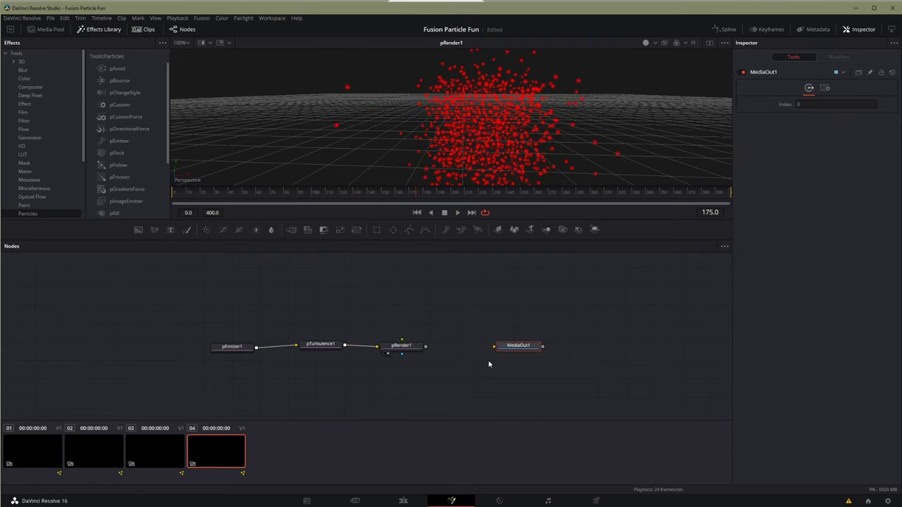
left_click_drag(425, 346, 483, 346)
- Reposition pRender1 and MediaOut1 to leave room for another node between them
mouse_move(401, 346)
left_mouse_down()
mouse_move(386, 336)
mouse_move(413, 345)
left_mouse_up()
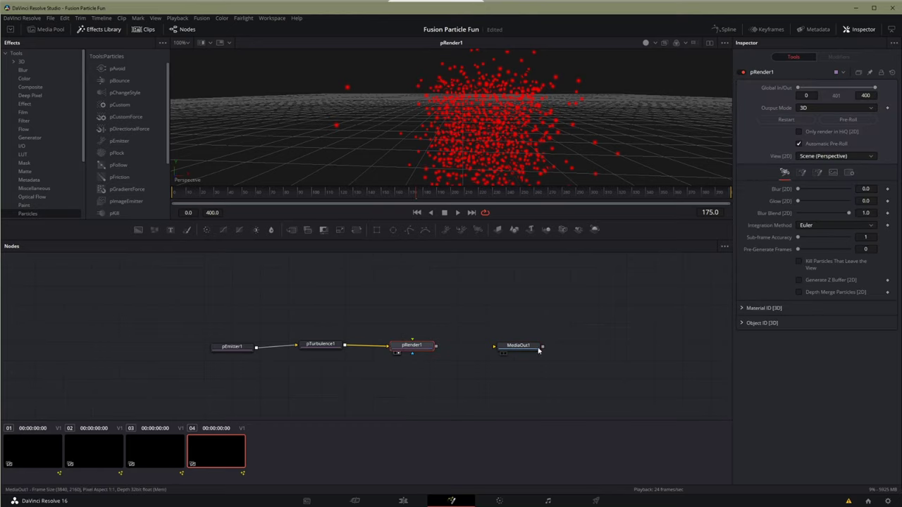
left_click_drag(520, 348, 553, 347)
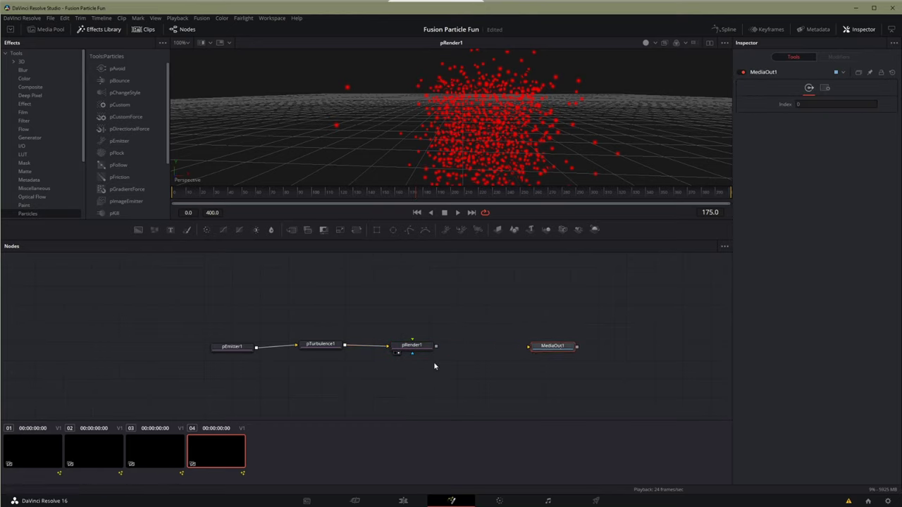
left_click_drag(407, 348, 432, 346)
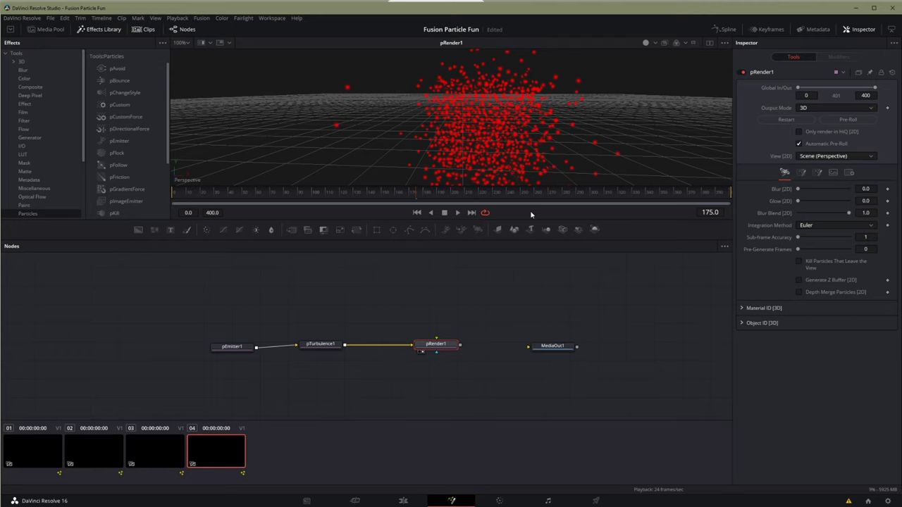
- Add a Renderer 3D node after pRender1, connect it to MediaOut1 and space the nodes evenly
key("shift+space")
type("camera")
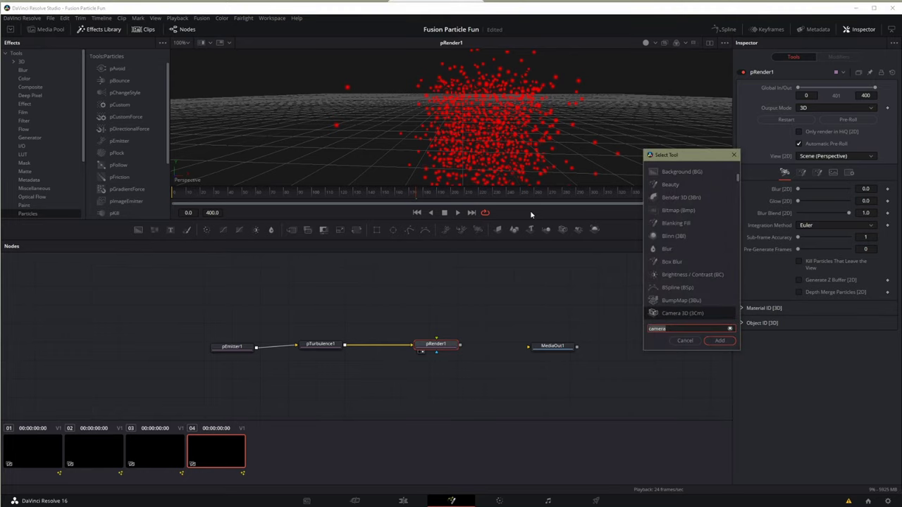
key("BackSpace")
key("BackSpace")
key("BackSpace")
key("BackSpace")
key("BackSpace")
key("BackSpace")
type("render")
key("Return")
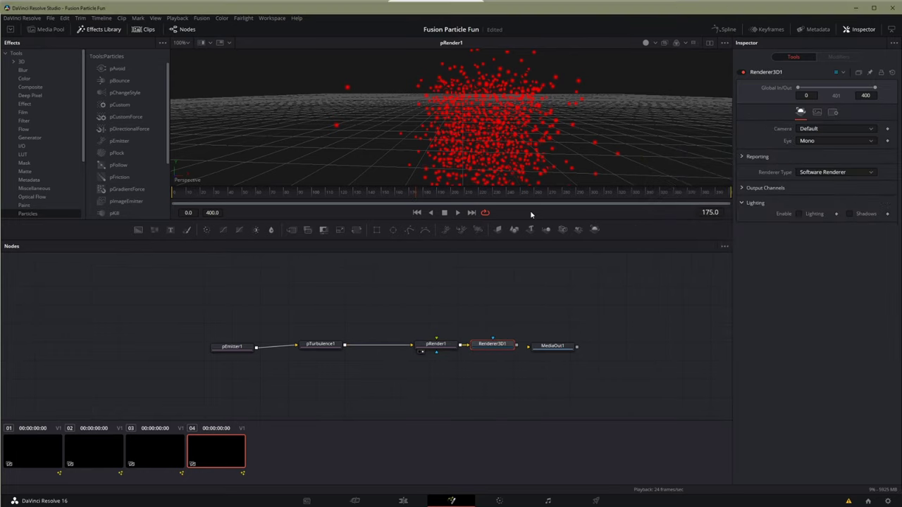
left_click_drag(518, 346, 580, 345)
left_click_drag(492, 345, 502, 344)
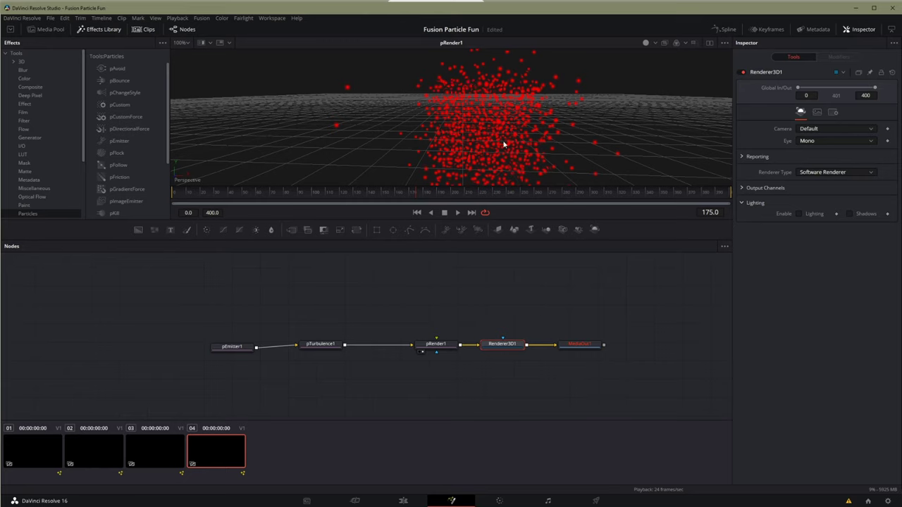
- Display MediaOut1 in the viewer and preview the rendered 3D particles
scroll(495, 135, "down", 4)
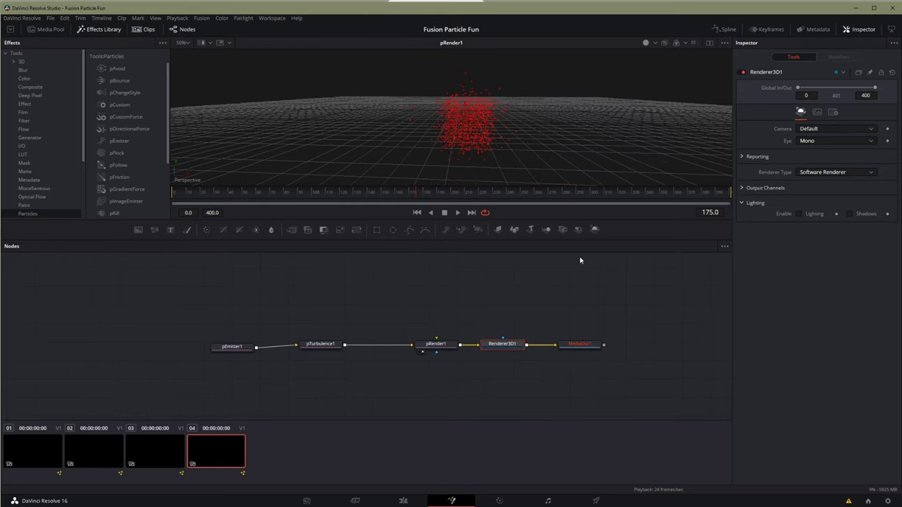
left_click(592, 345)
key("1")
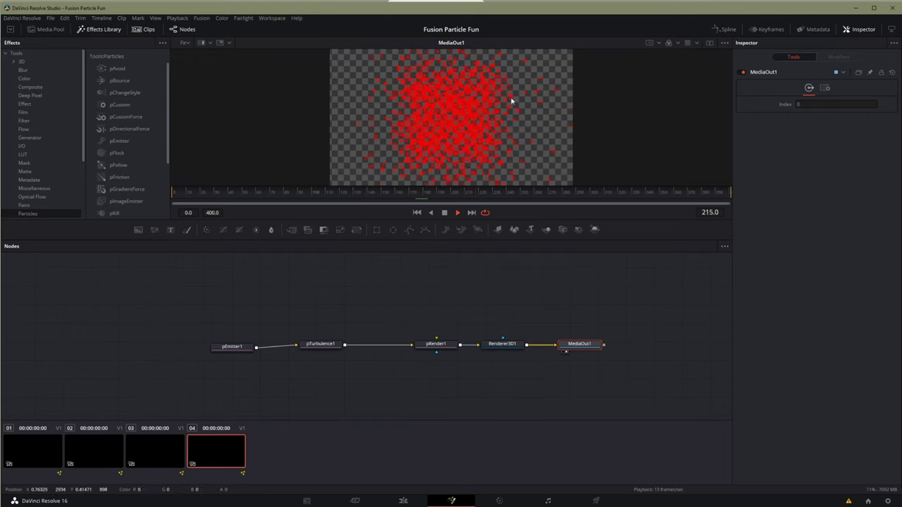
- Turn off High Quality and Motion Blur for playback and toggle Auto Proxy
left_click(448, 343)
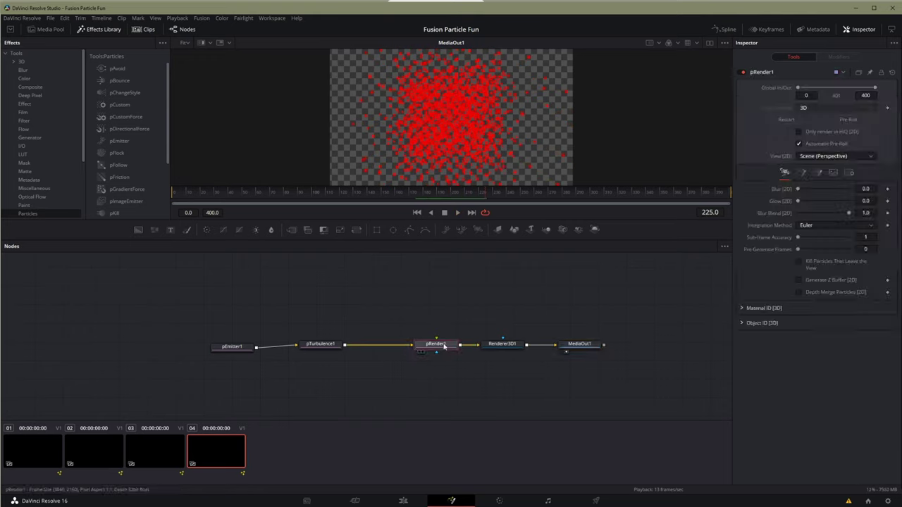
right_click(543, 213)
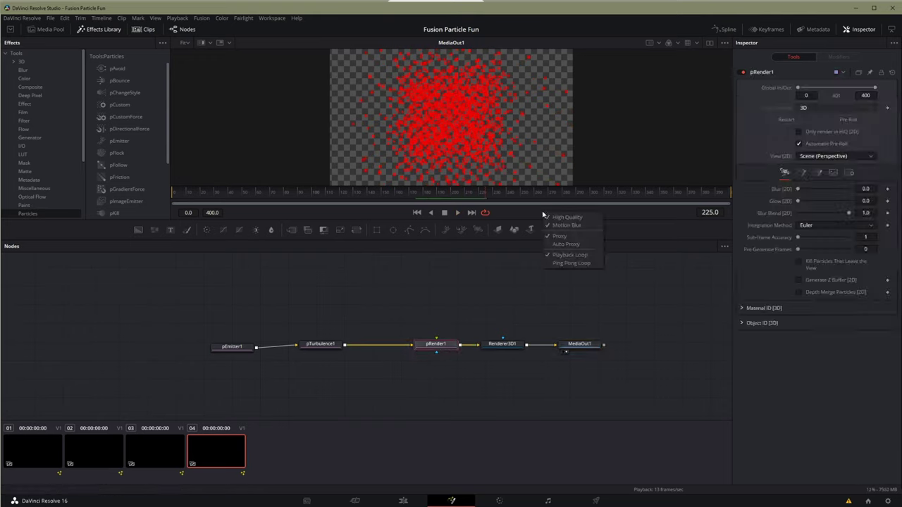
left_click(563, 219)
right_click(540, 213)
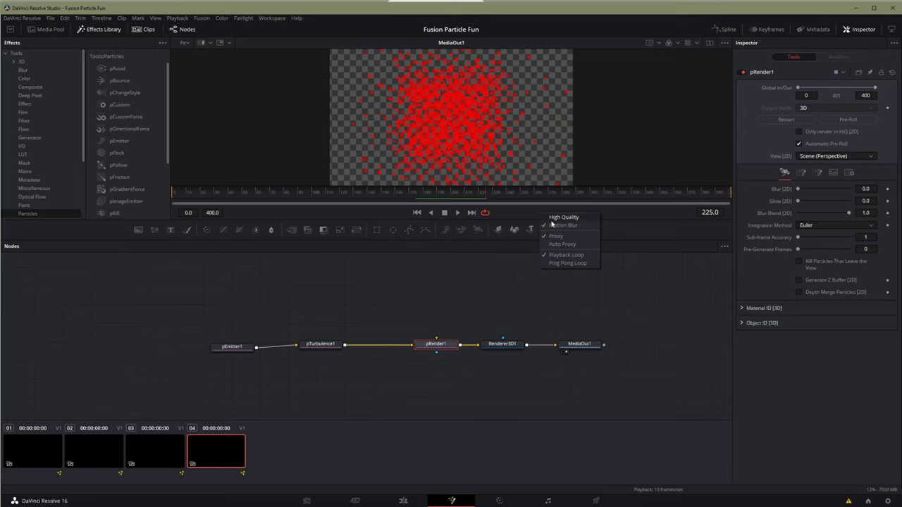
left_click(560, 224)
right_click(540, 216)
left_click(553, 248)
- Play the rendered particle animation from the first frame to check its playback
key("space")
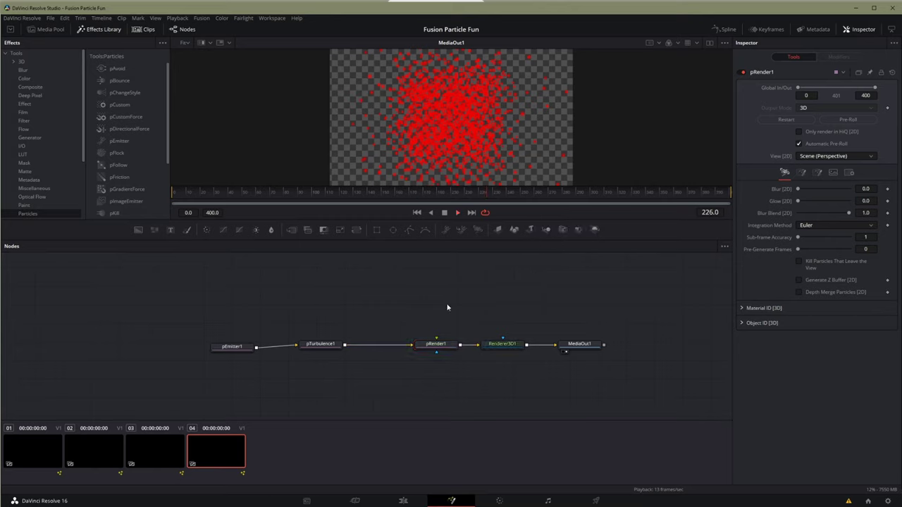
key("Home")
key("space")
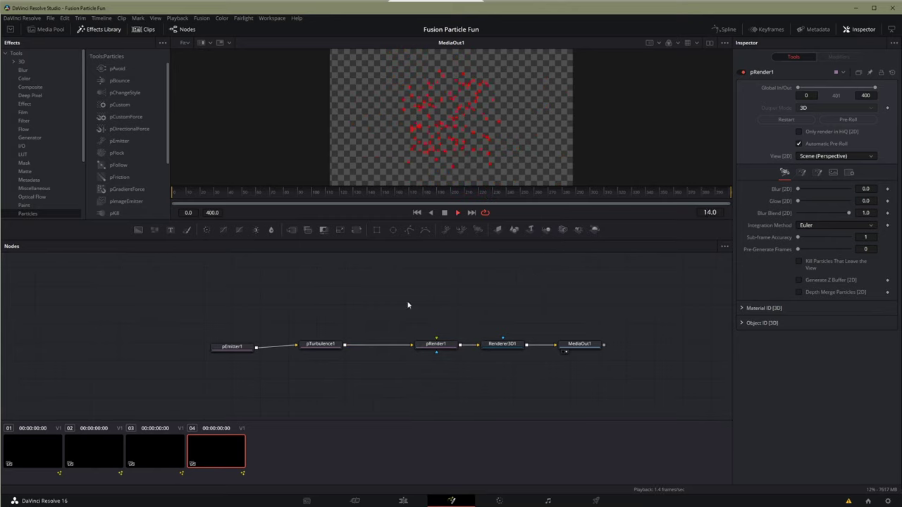
key("space")
- Add a Camera 3D node above pRender1 and connect it to pRender1, shifting both nodes aside for spacing
left_click(444, 345)
left_click_drag(443, 344, 430, 343)
left_click(434, 308)
key("shift+space")
type("cam")
key("Return")
left_click_drag(458, 304, 422, 340)
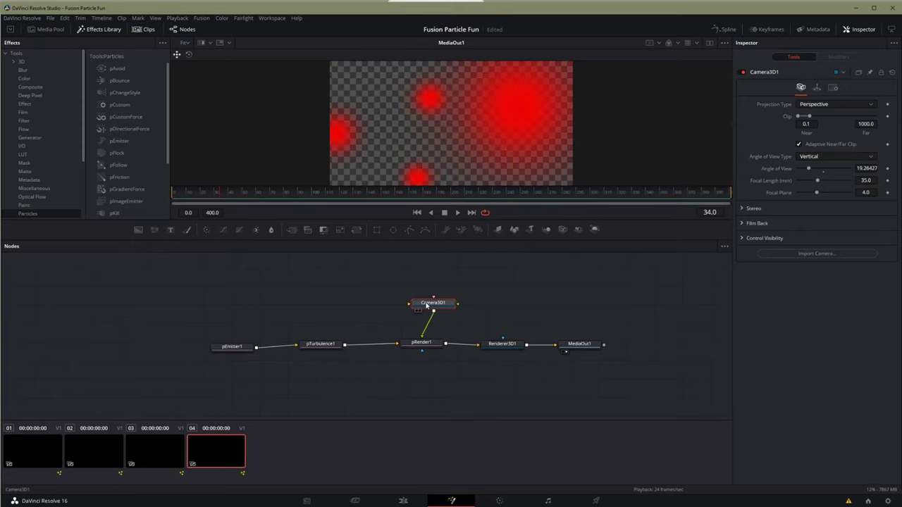
left_click_drag(428, 304, 402, 300)
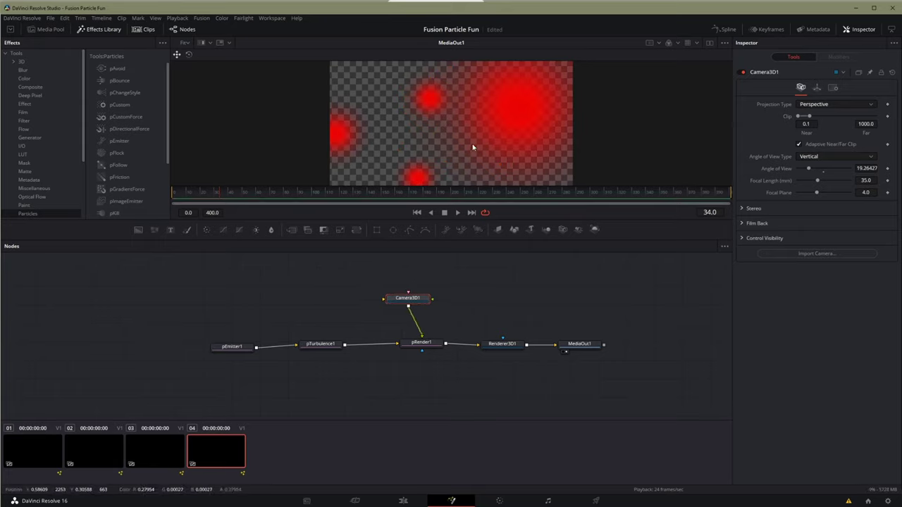
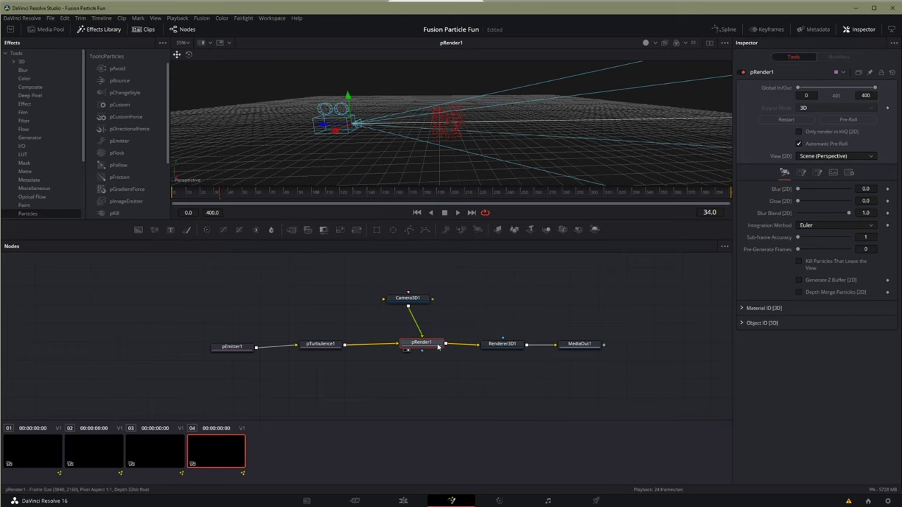
- Set up dual viewers showing pRender1's 3D scene beside the Renderer3D1 output, with the camera framed in the scene
left_click(507, 345)
key("1")
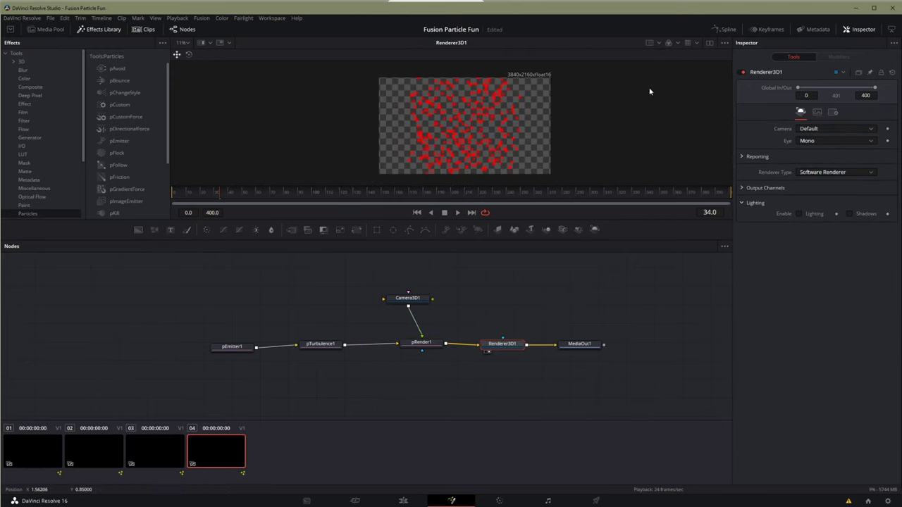
left_click(709, 42)
mouse_move(526, 340)
left_mouse_down()
mouse_move(519, 328)
mouse_move(529, 343)
left_mouse_up()
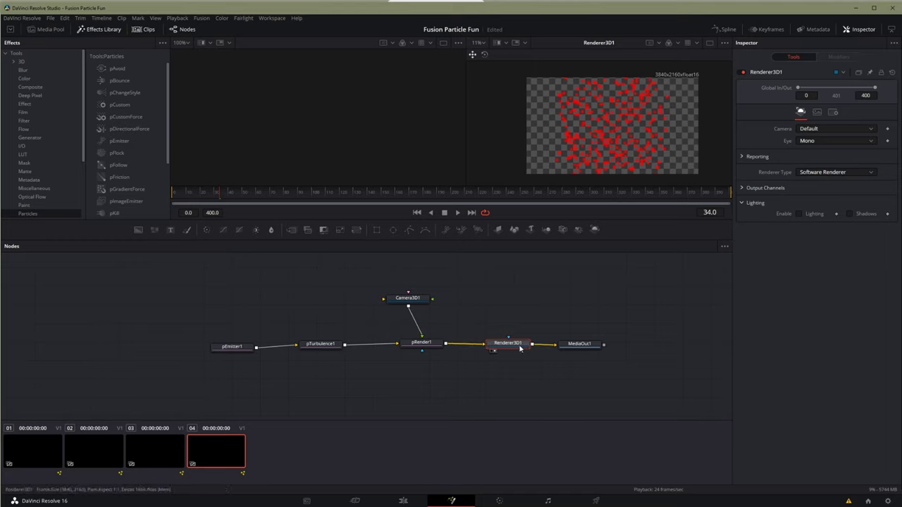
left_click(423, 342)
key("1")
mouse_move(358, 123)
left_mouse_down()
mouse_move(404, 137)
mouse_move(359, 141)
mouse_move(299, 109)
mouse_move(352, 125)
left_mouse_up()
scroll(299, 109, "down", 2)
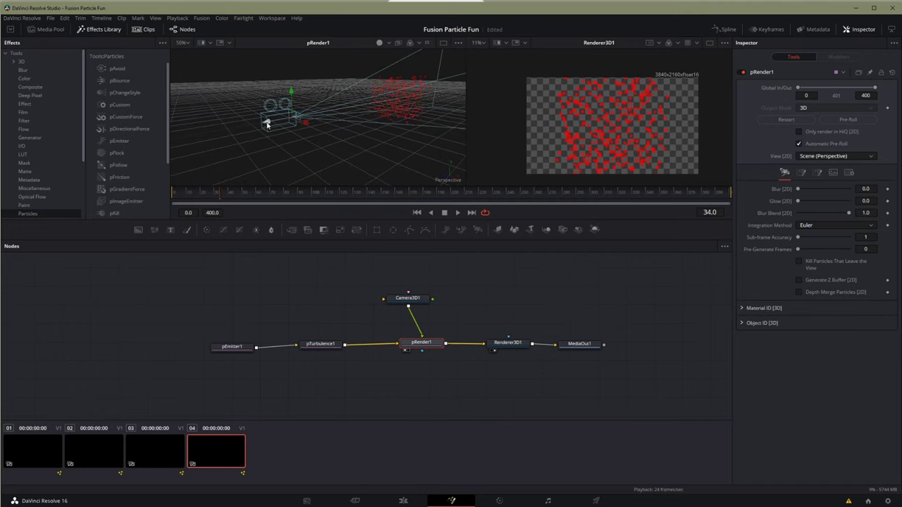
left_click_drag(266, 124, 272, 147)
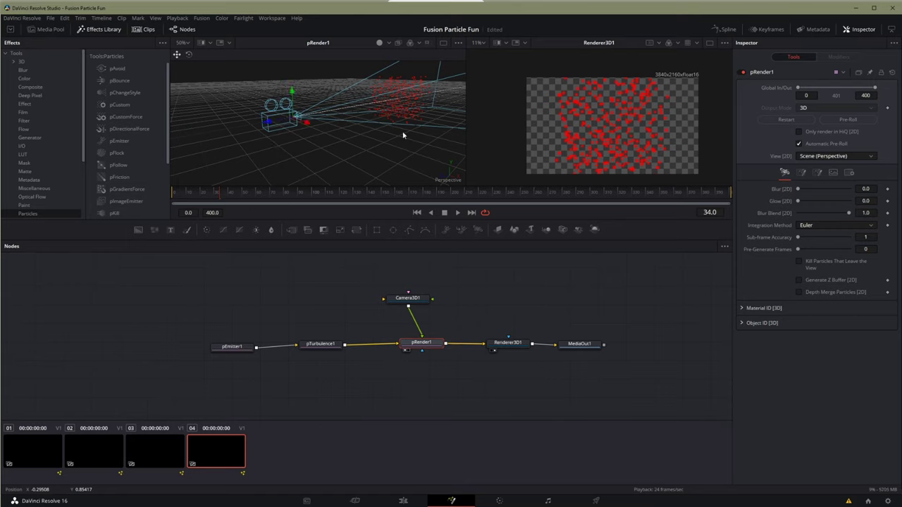
- Align Camera3D1 directly above pRender1 and show its transform settings
left_click_drag(414, 297, 428, 300)
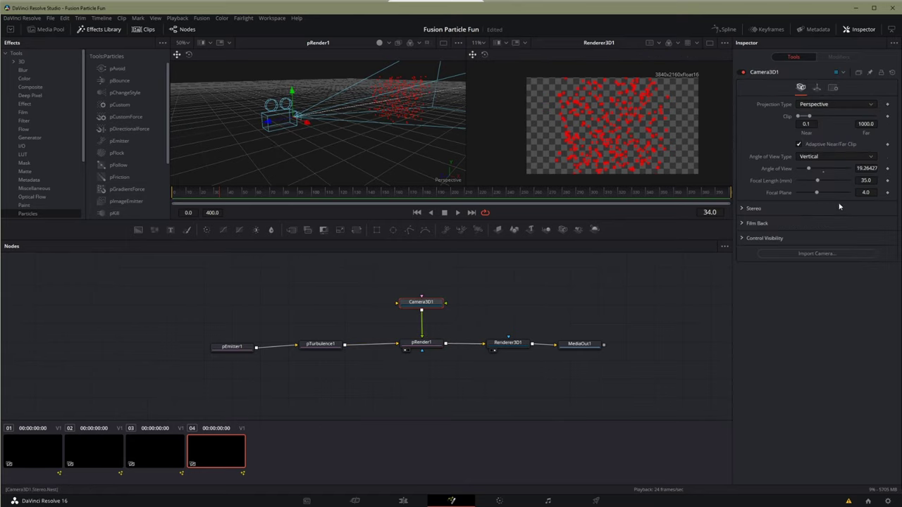
left_click(816, 88)
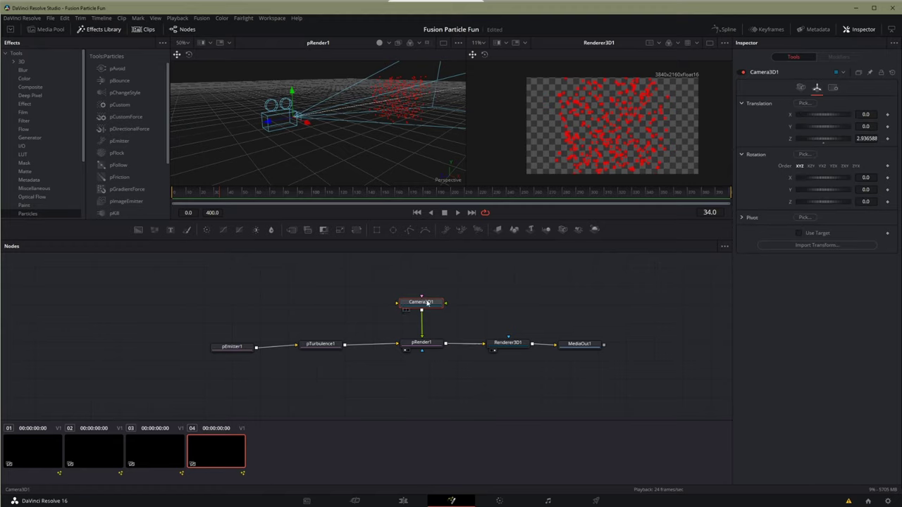
left_click_drag(425, 304, 425, 309)
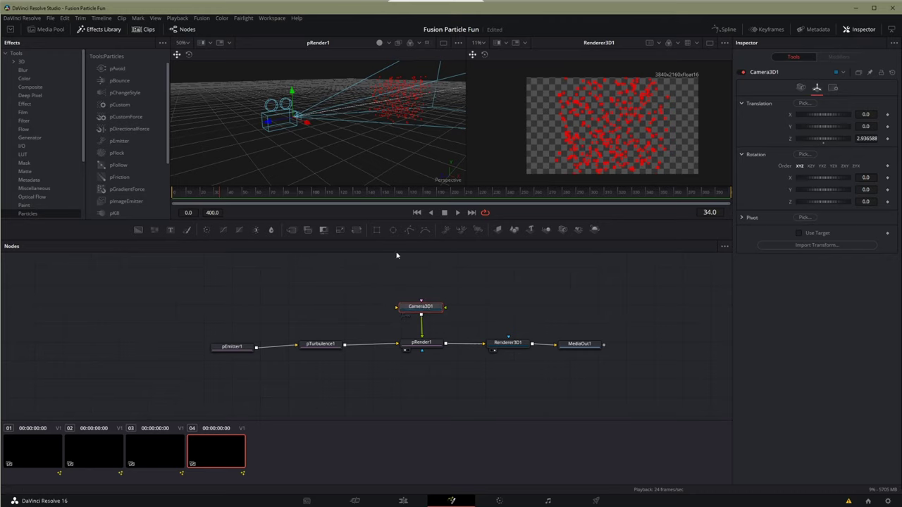
left_click_drag(426, 310, 427, 313)
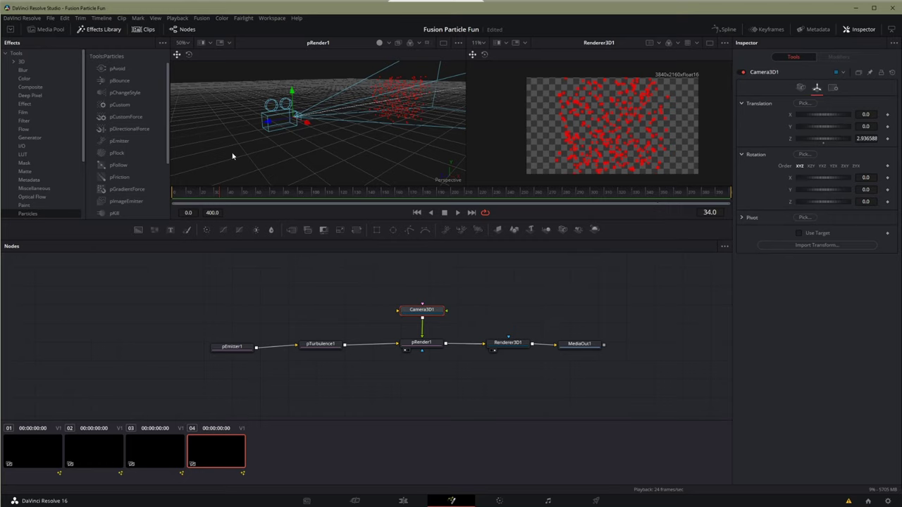
- Keyframe Camera3D1's Z translation at frame 34 and to -2.43 at frame 241, and play the move from the start
left_click(887, 139)
left_click_drag(332, 190, 509, 189)
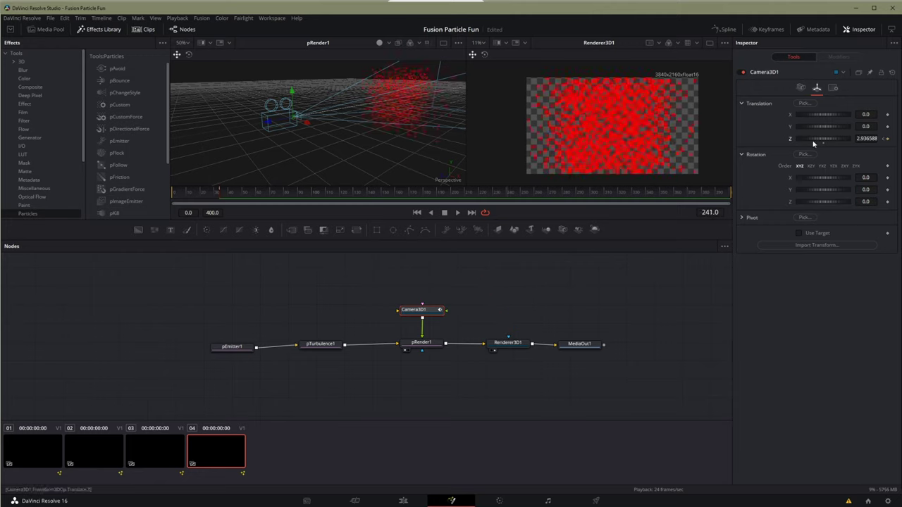
mouse_move(811, 140)
left_mouse_down()
mouse_move(736, 137)
mouse_move(796, 141)
left_mouse_up()
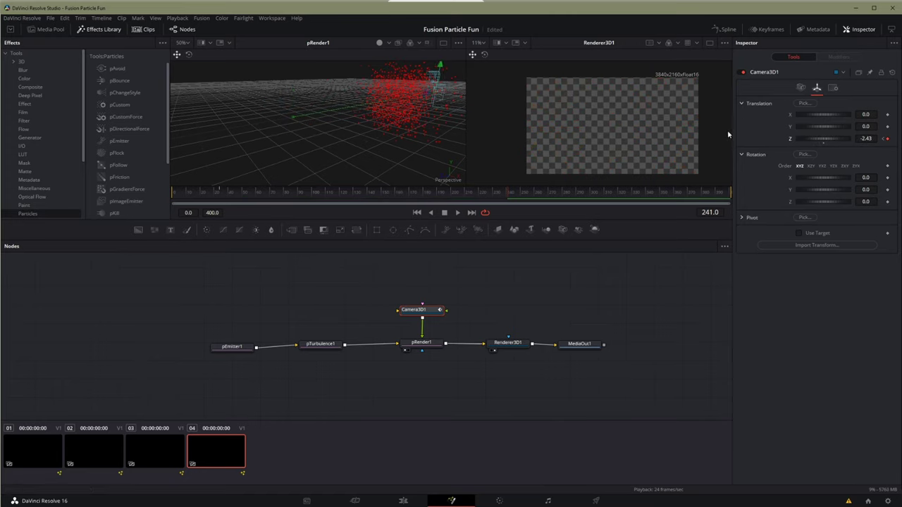
left_click_drag(428, 96, 428, 95)
left_click(416, 212)
left_click(457, 212)
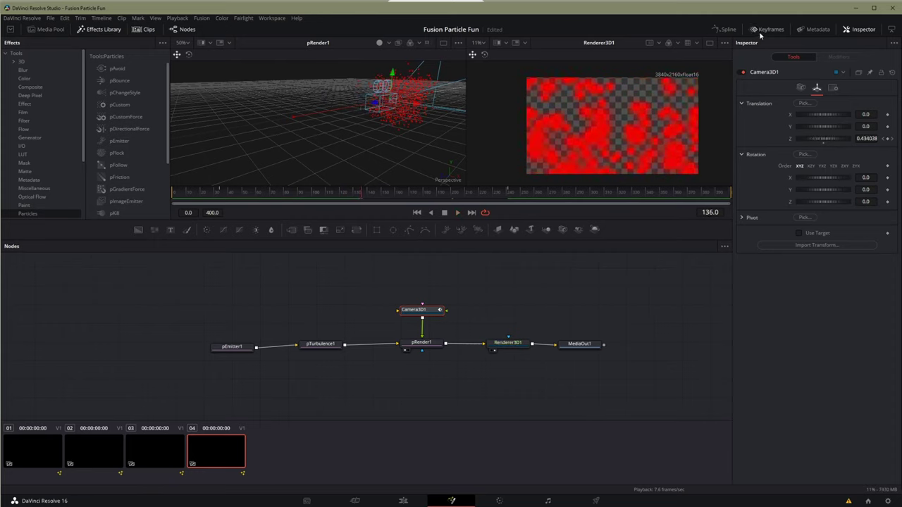
- Smooth Camera3D1's Z Offset keyframes in the Spline editor with the curve fitted to view, and scrub through the move
left_click(724, 29)
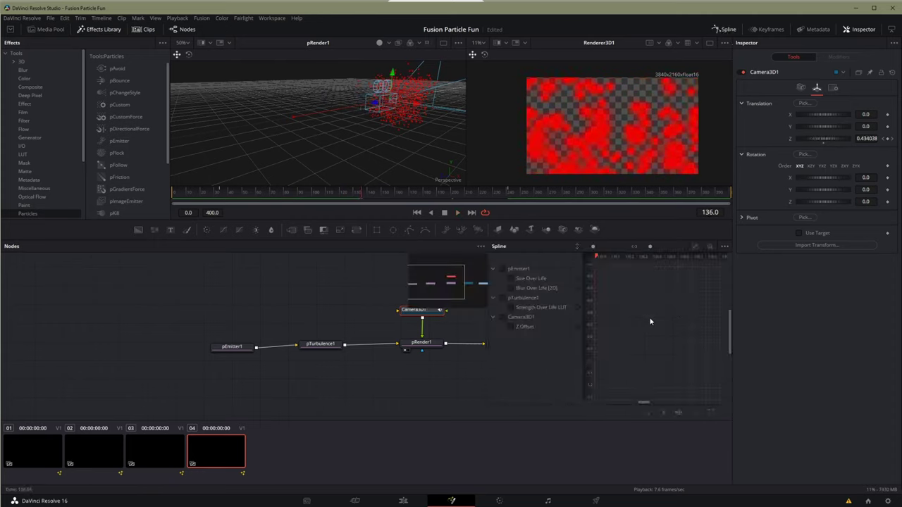
left_click(511, 327)
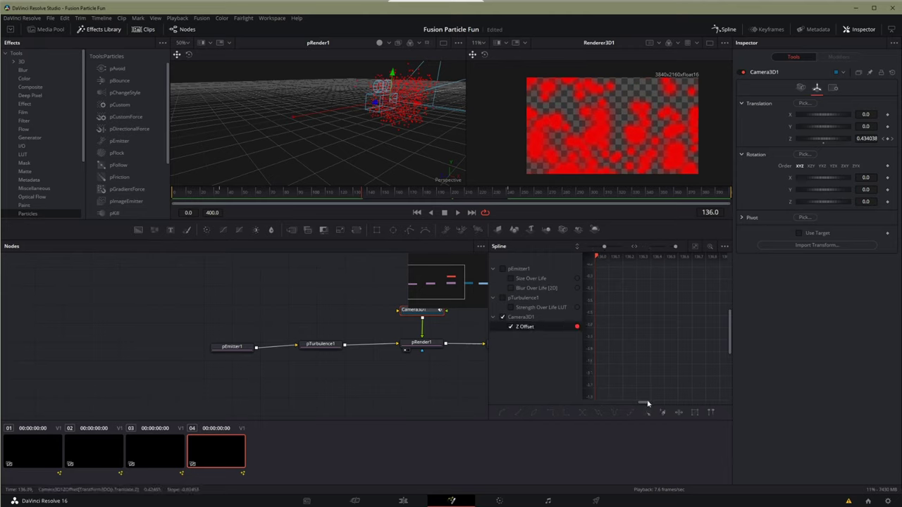
left_click_drag(638, 402, 669, 399)
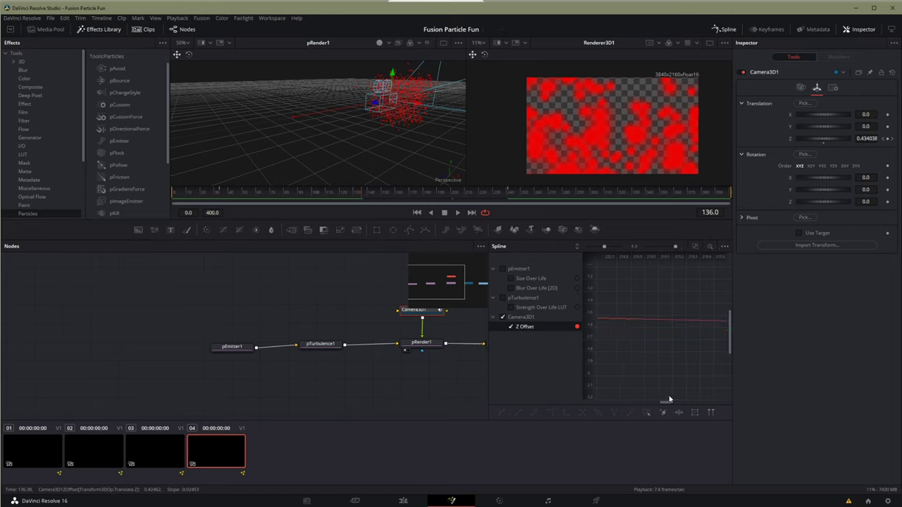
left_click(696, 246)
left_click_drag(600, 270, 725, 398)
key("s")
left_click_drag(644, 278, 685, 276)
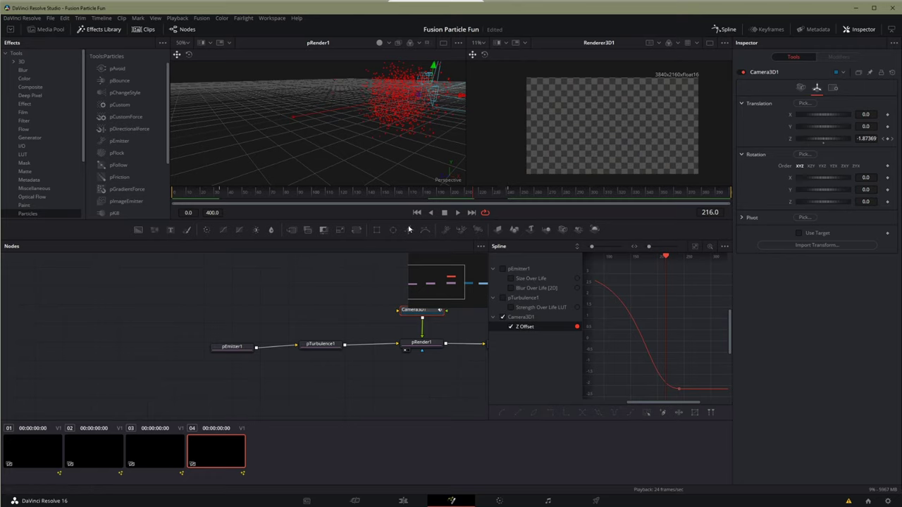
- Delete the Renderer 3D, camera, pTurbulence, pEmitter and pRender nodes, keeping only MediaOut1
left_click_drag(374, 364, 197, 321)
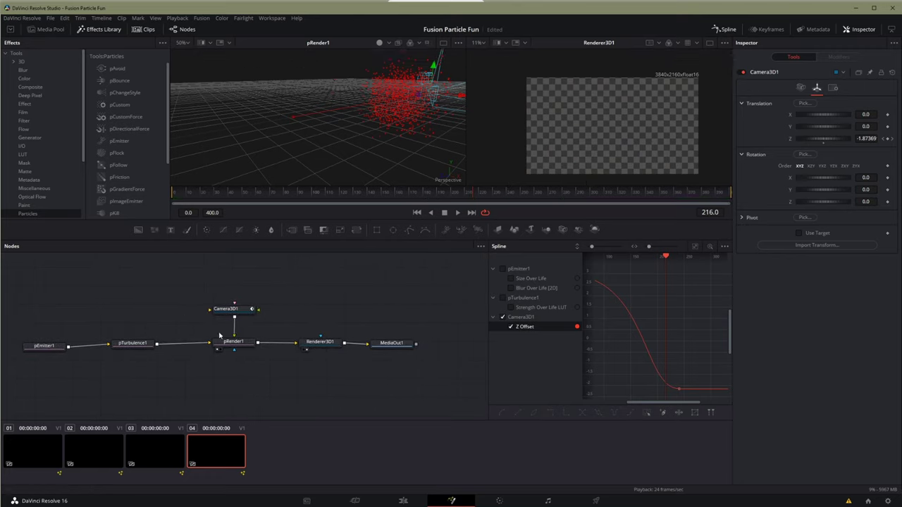
left_click(239, 343)
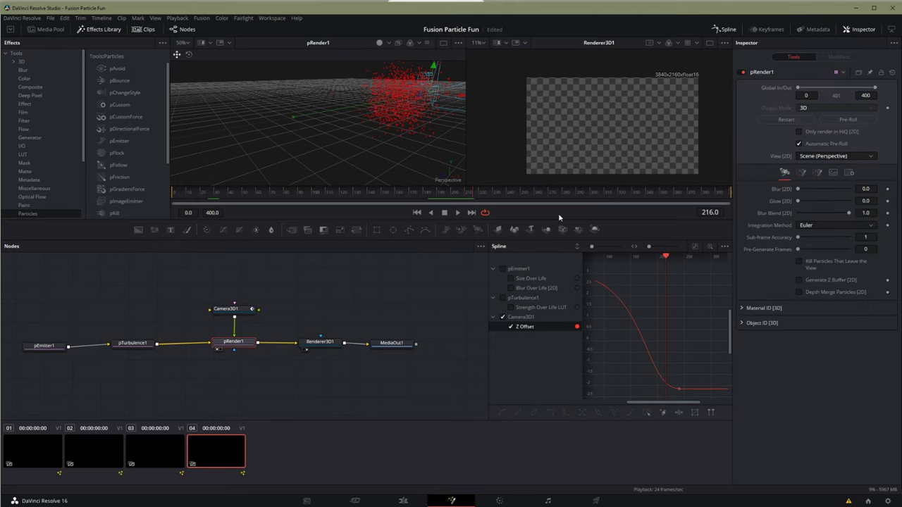
left_click(317, 306)
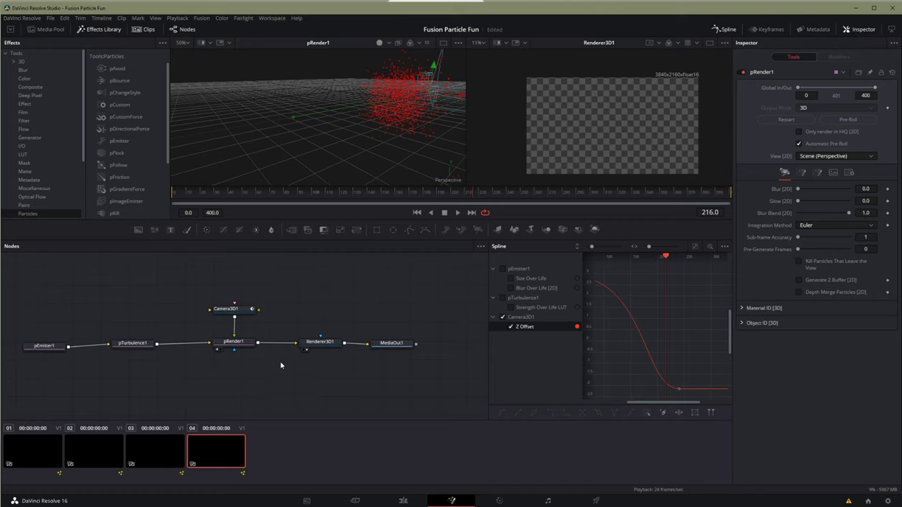
left_click_drag(284, 365, 304, 362)
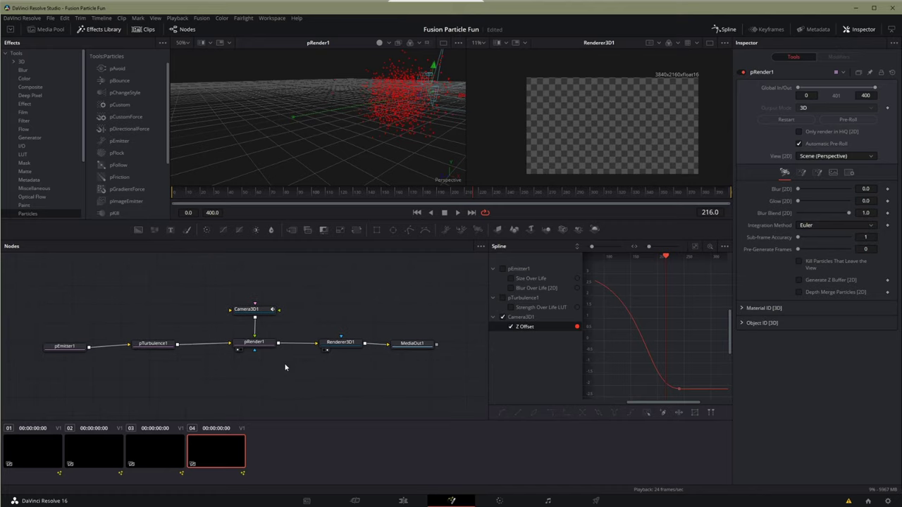
left_click(345, 341)
key("Delete")
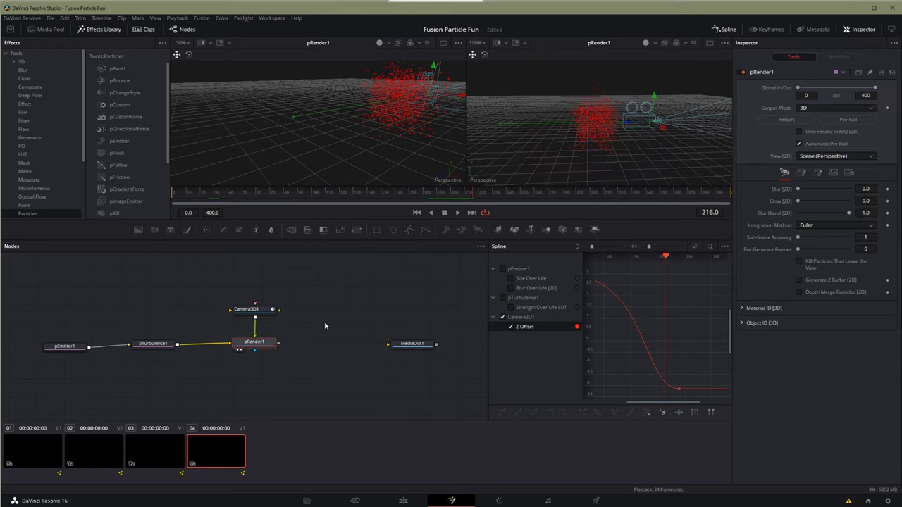
key("Delete")
left_click_drag(199, 362, 43, 332)
key("Delete")
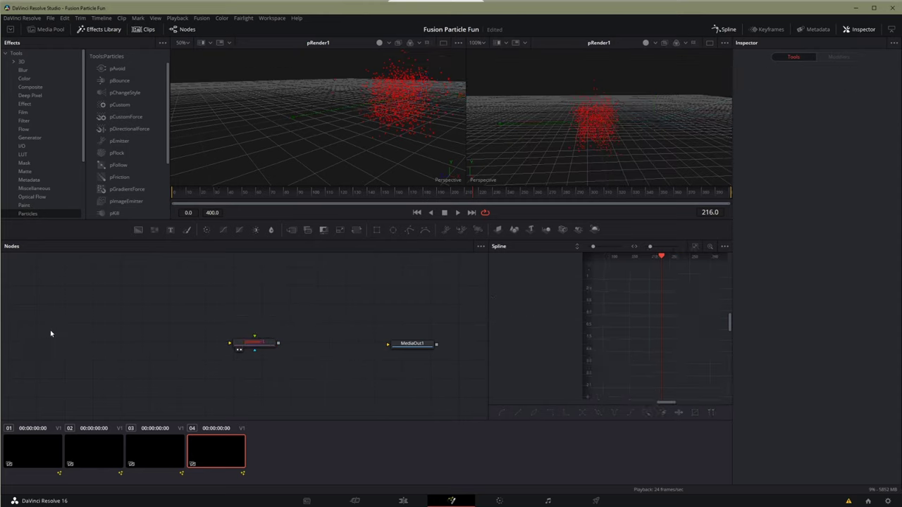
left_click_drag(248, 342, 299, 342)
key("Delete")
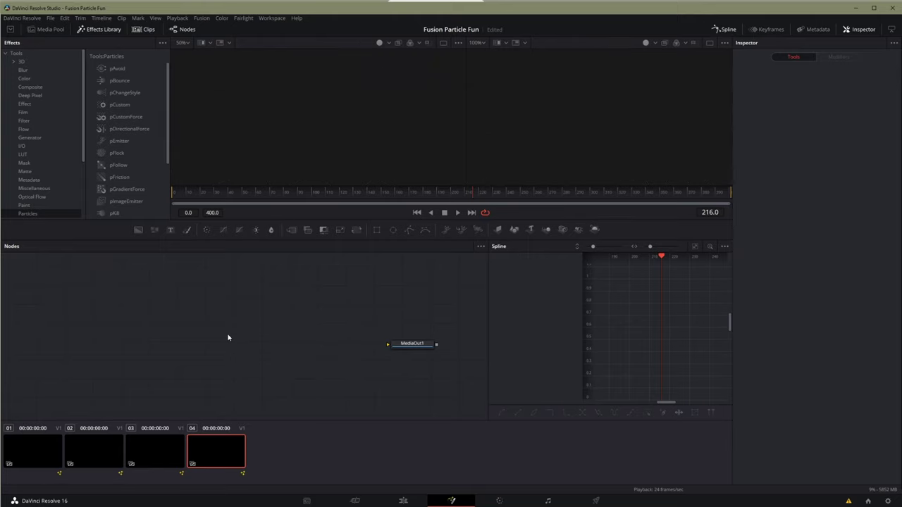
- Add a pImageEmitter node to the empty area before MediaOut1
key("shift+space")
type("cam")
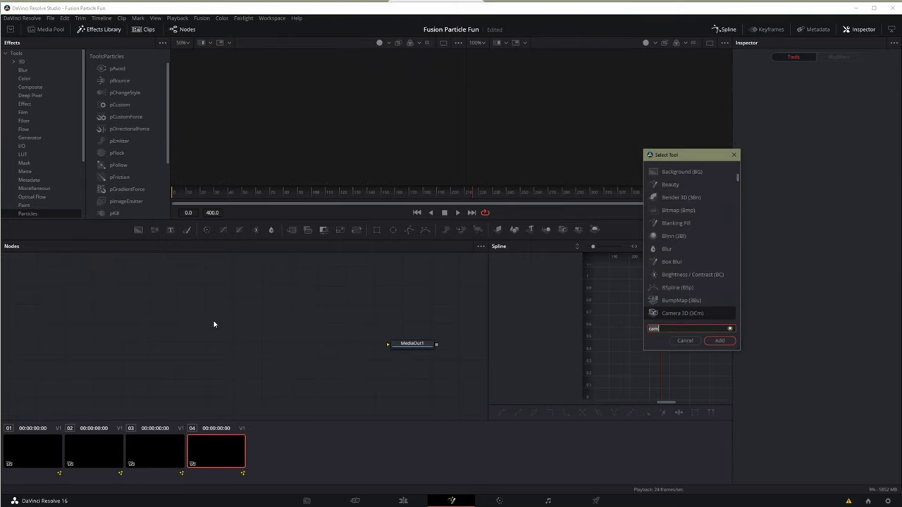
key("BackSpace")
key("BackSpace")
key("BackSpace")
type("pemi")
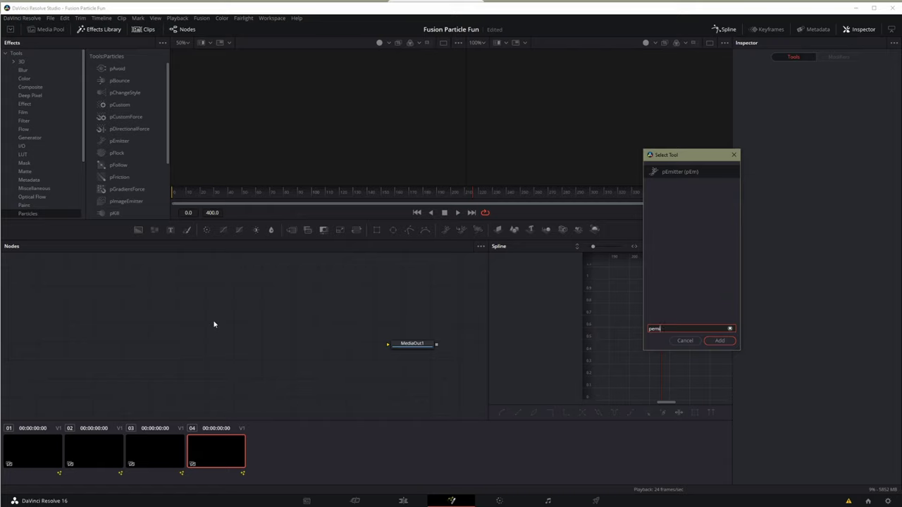
key("BackSpace")
key("BackSpace")
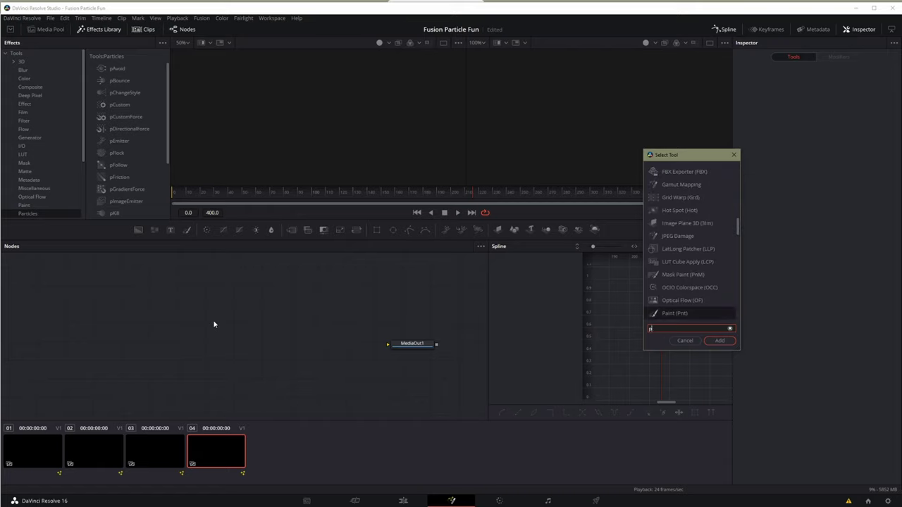
type("image")
key("Return")
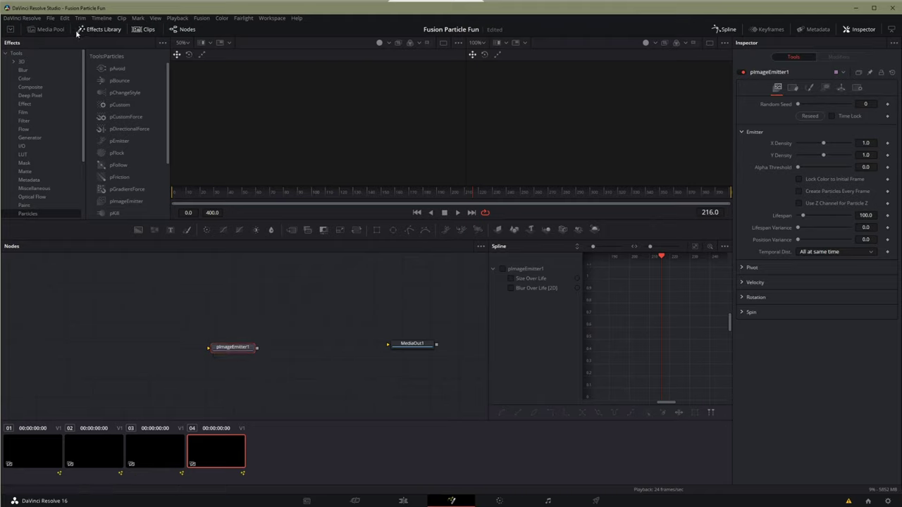
- Bring the JF_Discord logo image into the node graph as a media input and connect it to pImageEmitter1
left_click(47, 28)
left_click_drag(92, 154, 284, 357)
left_click(284, 357)
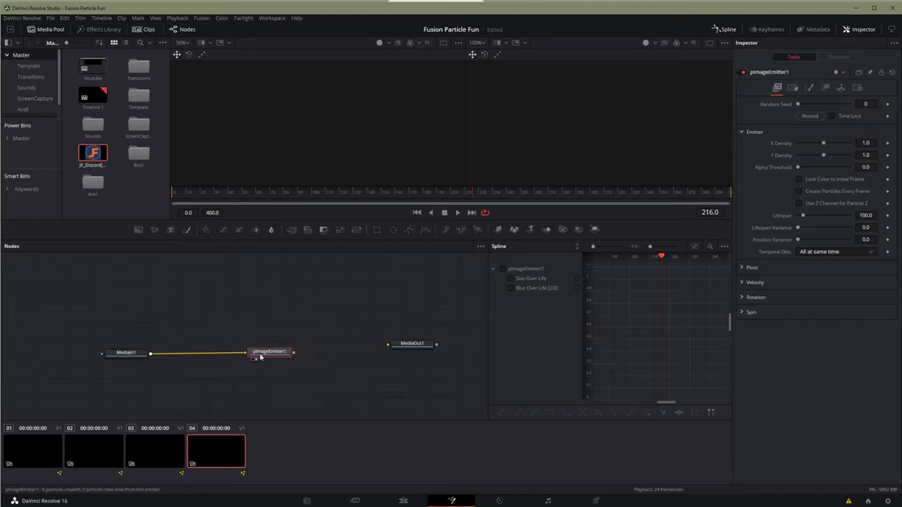
- Add a pRender node fed by pImageEmitter1 and place it between the emitter and MediaOut1
left_click_drag(260, 356, 229, 356)
key("shift+space")
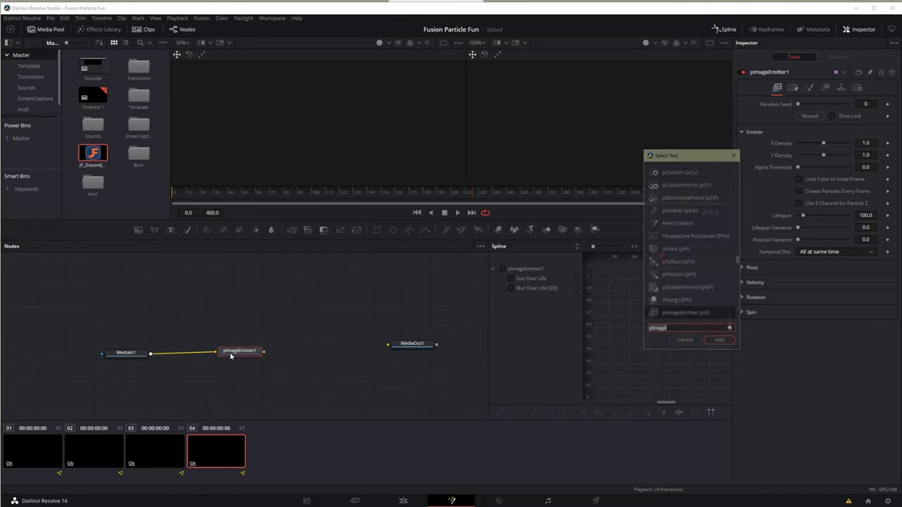
type("prender")
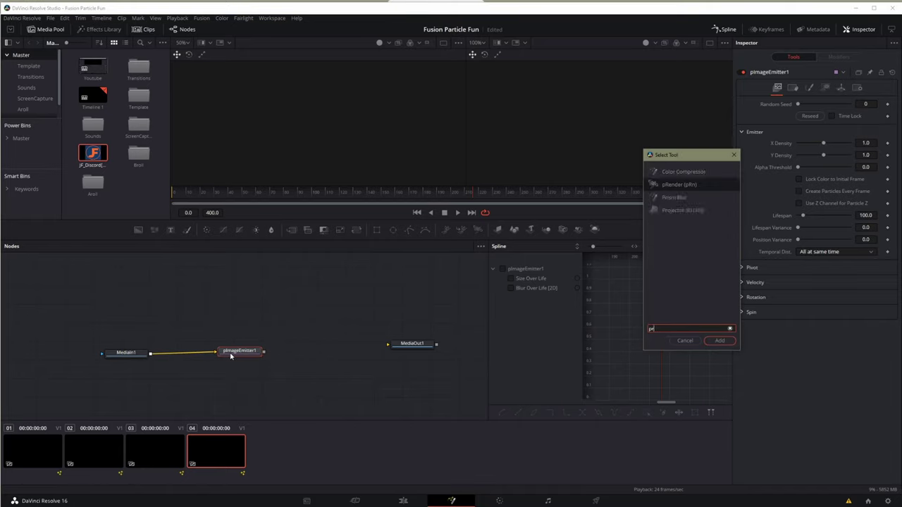
key("Return")
left_click_drag(271, 355, 302, 350)
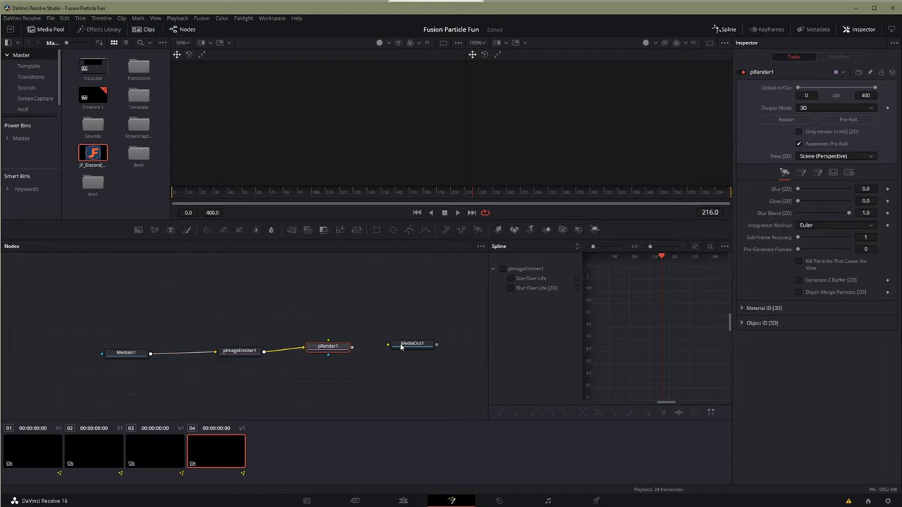
- Connect pRender1 to MediaOut1, show MediaOut1 in the second viewer and examine the particles up close
left_click_drag(352, 346, 418, 352)
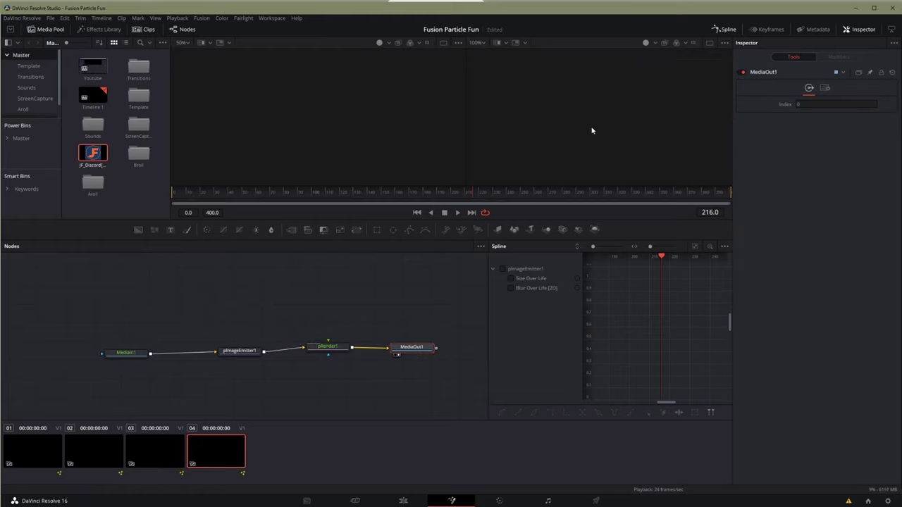
key("2")
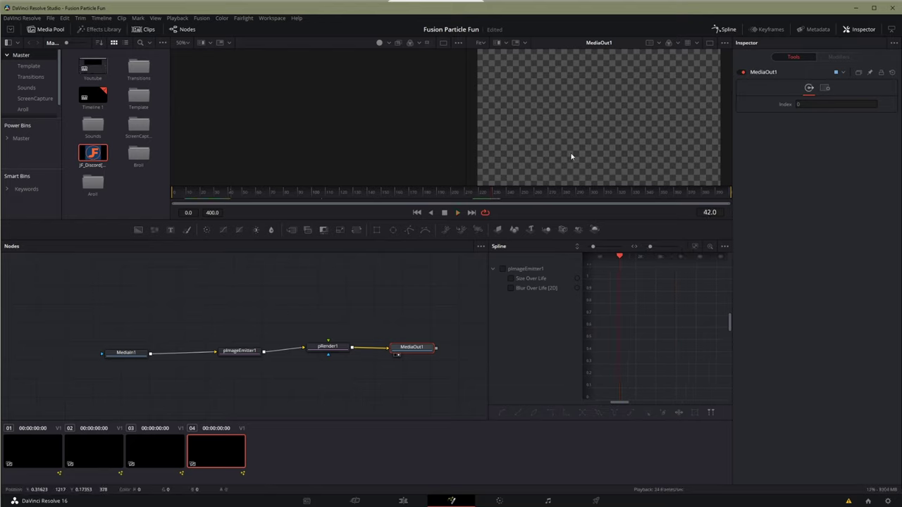
scroll(603, 146, "up", 1)
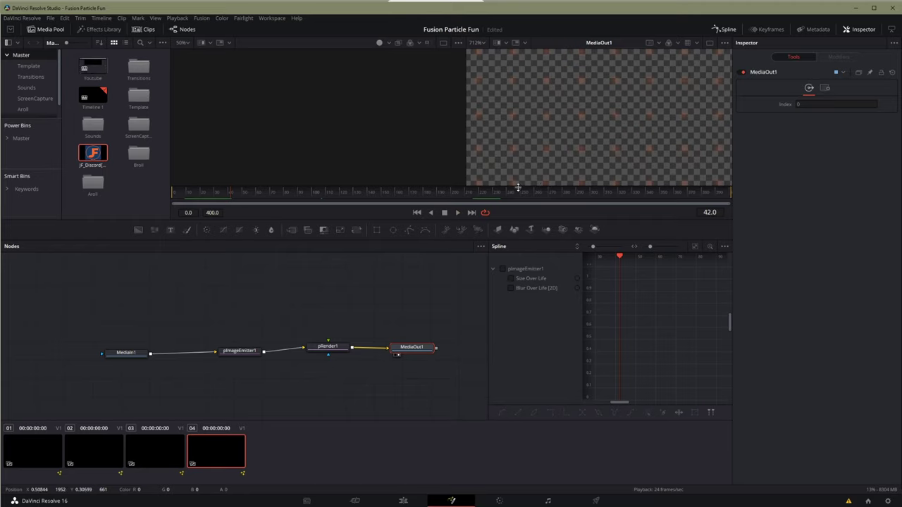
- Line up MediaIn1, pImageEmitter1, pRender1 and MediaOut1 in one straight row
left_click_drag(127, 352, 140, 331)
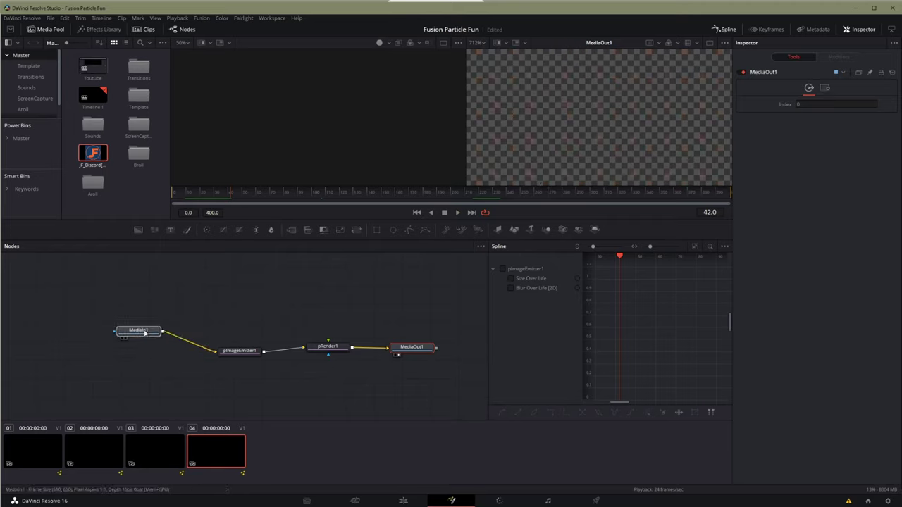
left_click_drag(241, 351, 222, 333)
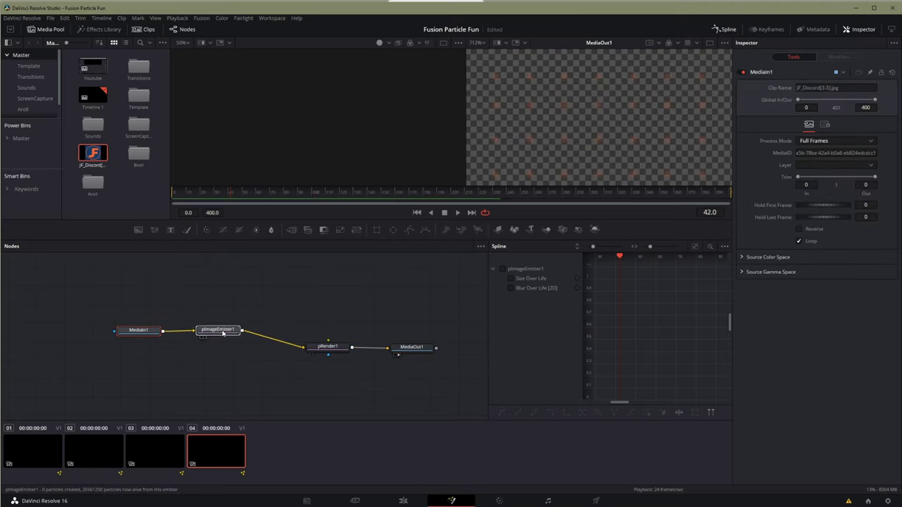
left_click_drag(324, 351, 307, 335)
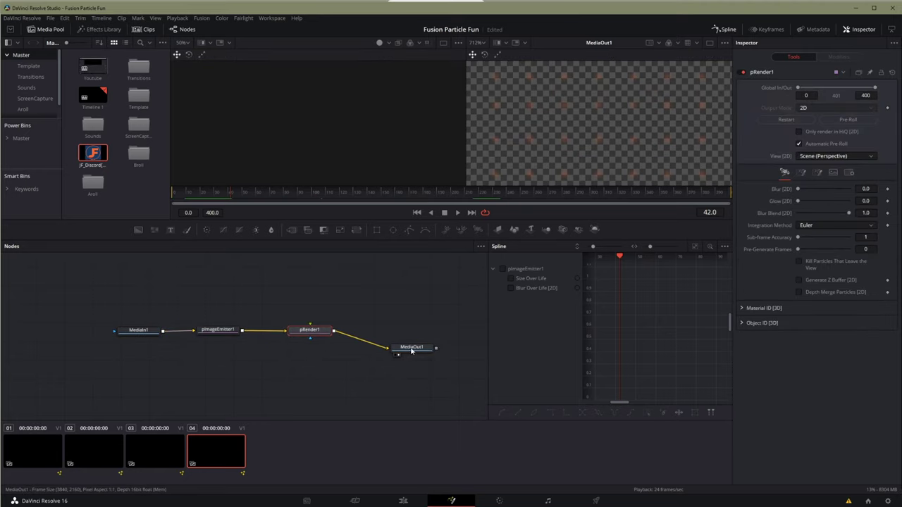
left_click_drag(411, 348, 390, 332)
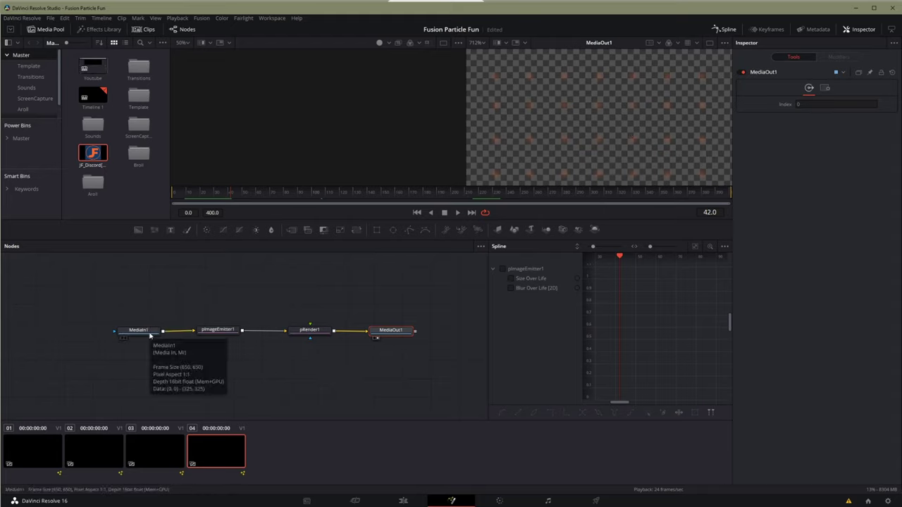
- Change pImageEmitter1's particle style to Blob and set the particle size to about 0.43
left_click(218, 329)
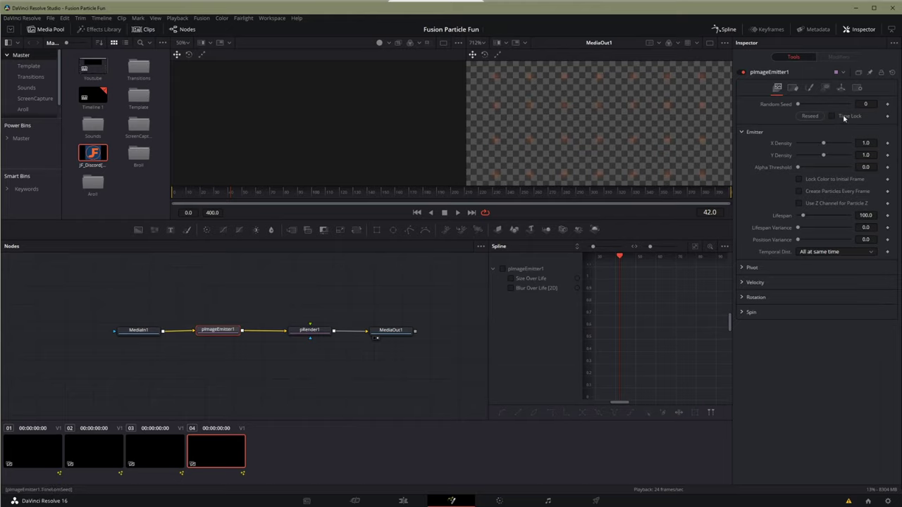
left_click(809, 87)
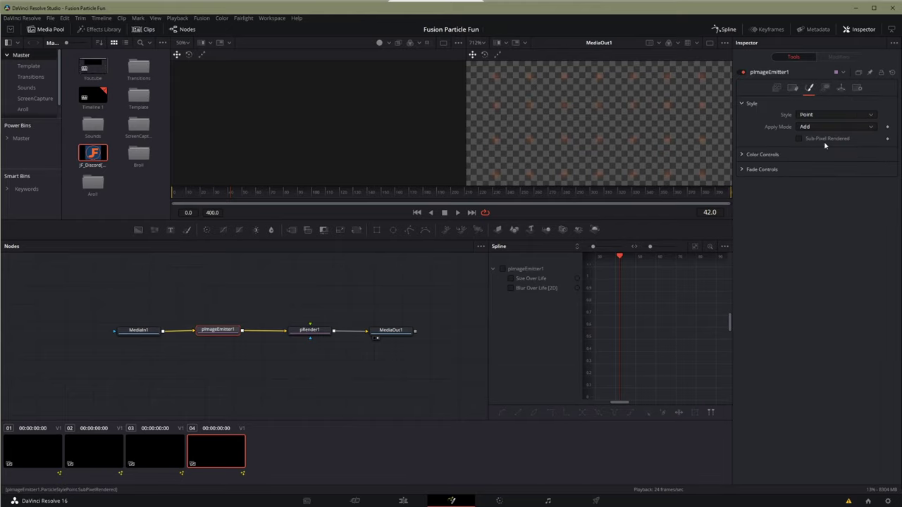
left_click(834, 114)
key("Escape")
left_click(834, 114)
left_click(824, 151)
left_click(741, 157)
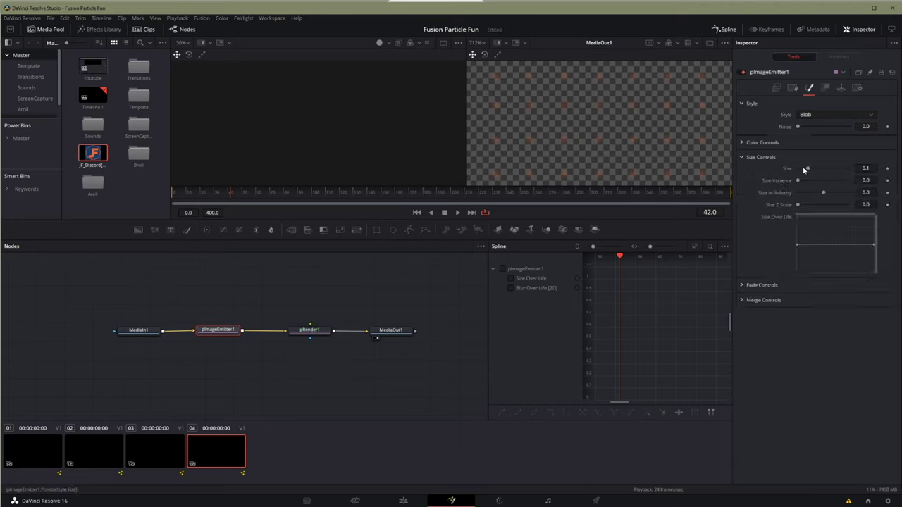
left_click_drag(827, 172, 841, 171)
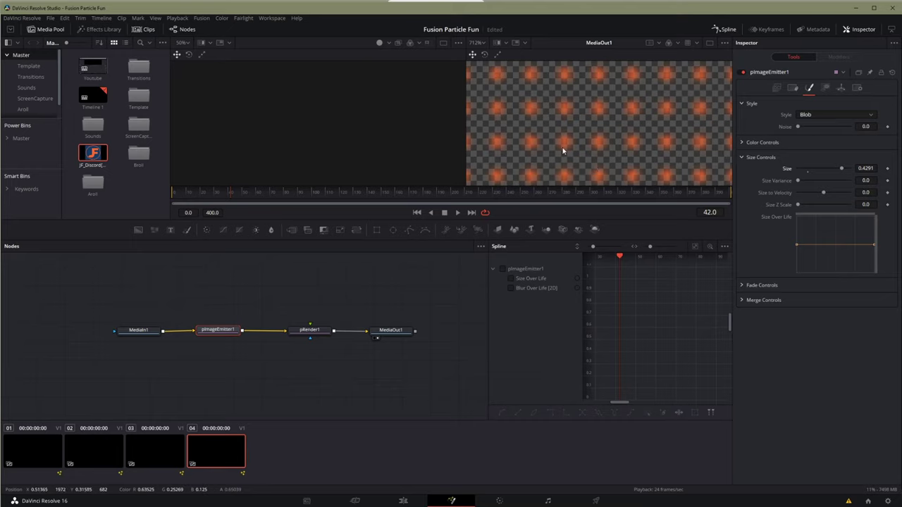
- Raise pImageEmitter1's X Density and Y Density to 2.0 with the whole logo frame in view
scroll(568, 143, "down", 10)
scroll(572, 141, "down", 3)
scroll(572, 141, "up", 2)
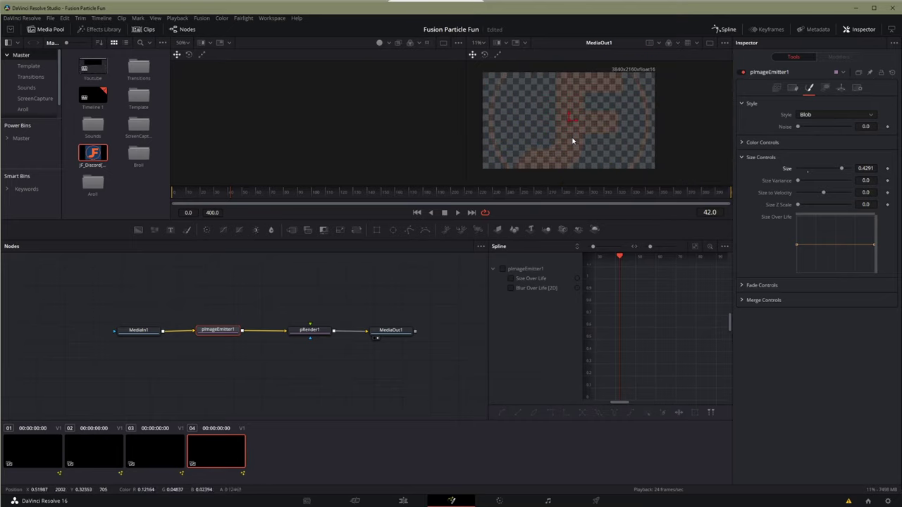
scroll(667, 125, "down", 1)
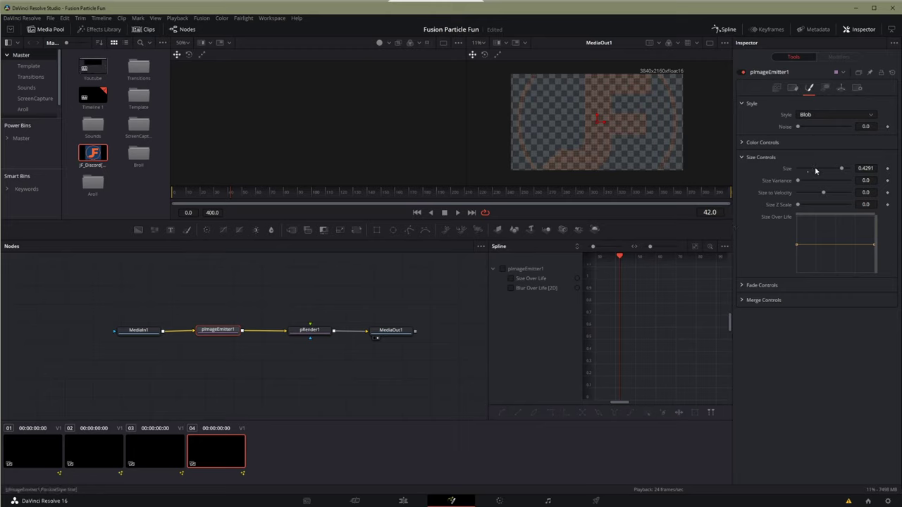
left_click(777, 87)
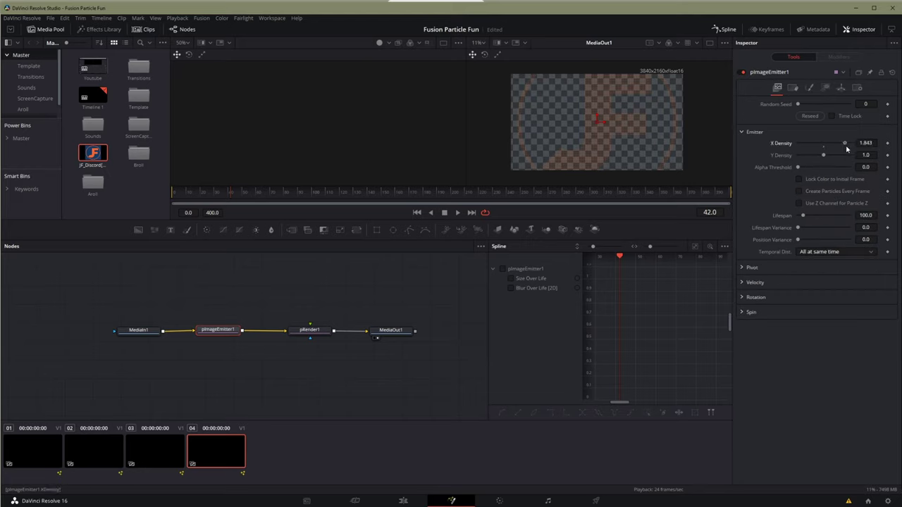
left_click_drag(823, 155, 848, 155)
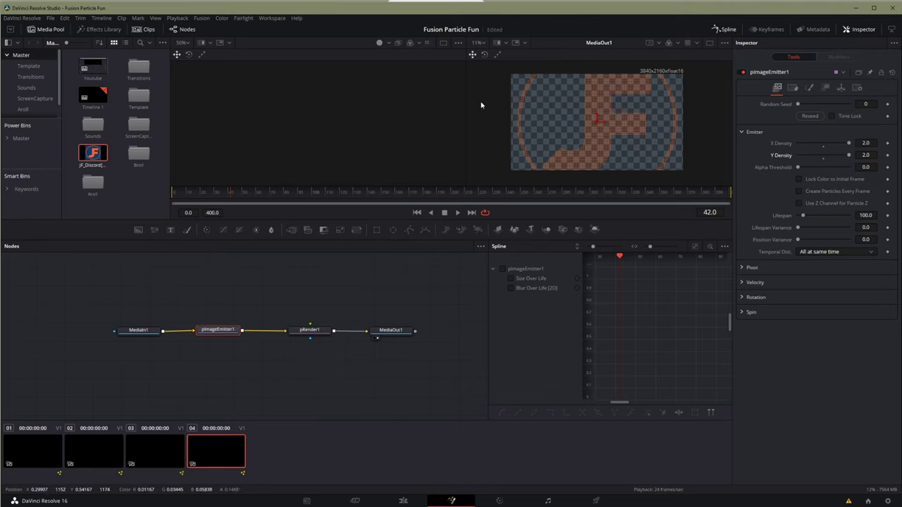
- Play the particle animation and enlarge pImageEmitter1's blob size further
key("space")
left_click(811, 87)
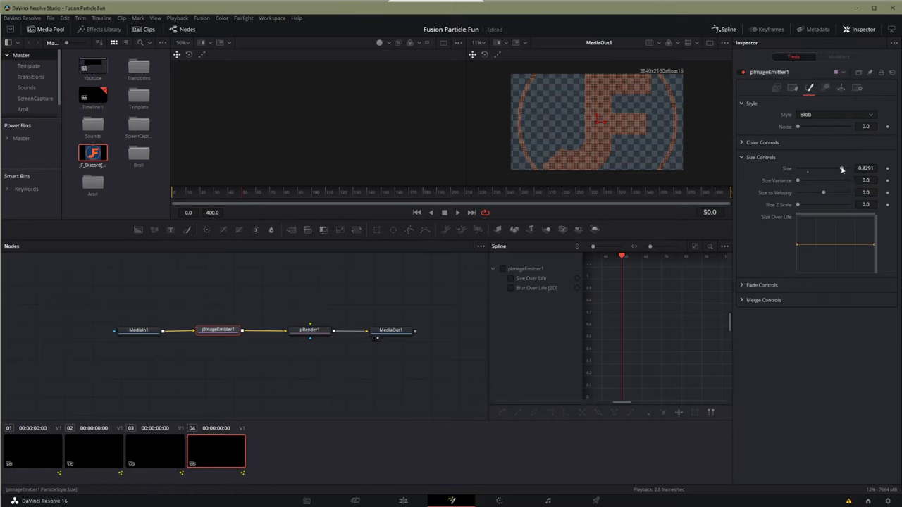
left_click_drag(841, 169, 849, 169)
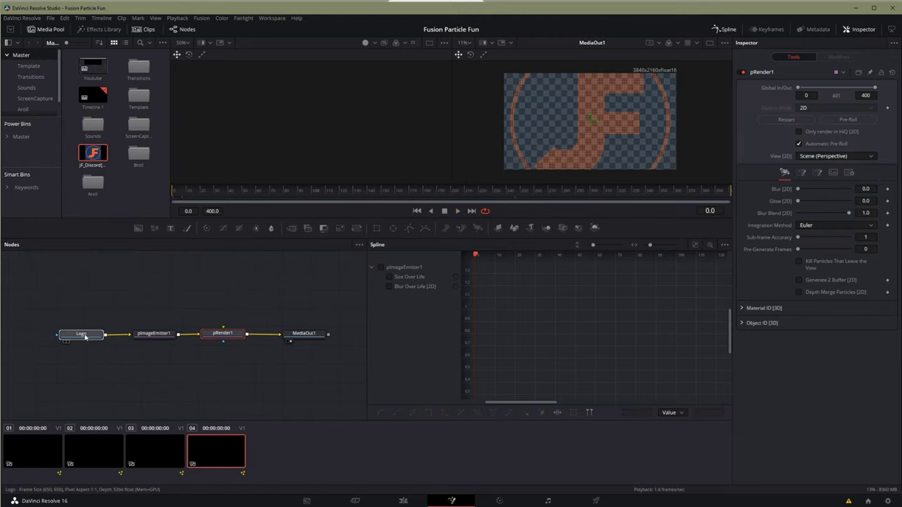
left_click(81, 334)
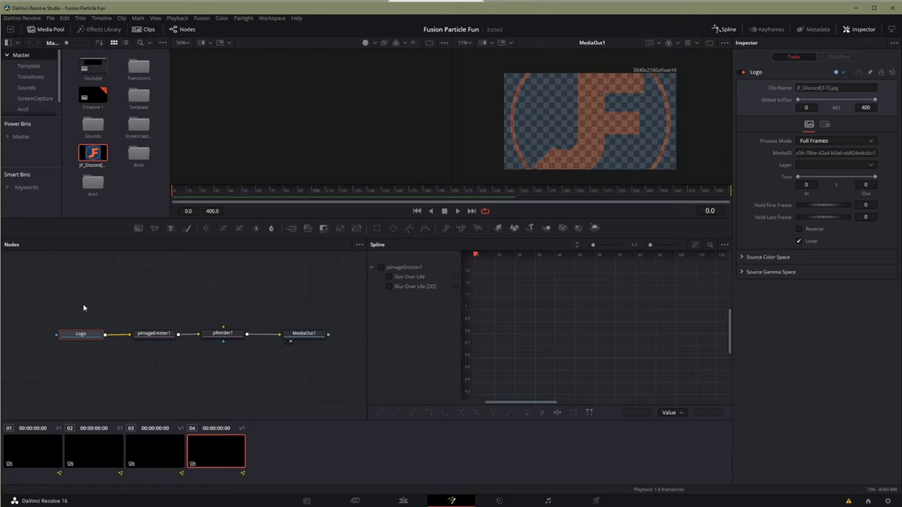
left_click(176, 386)
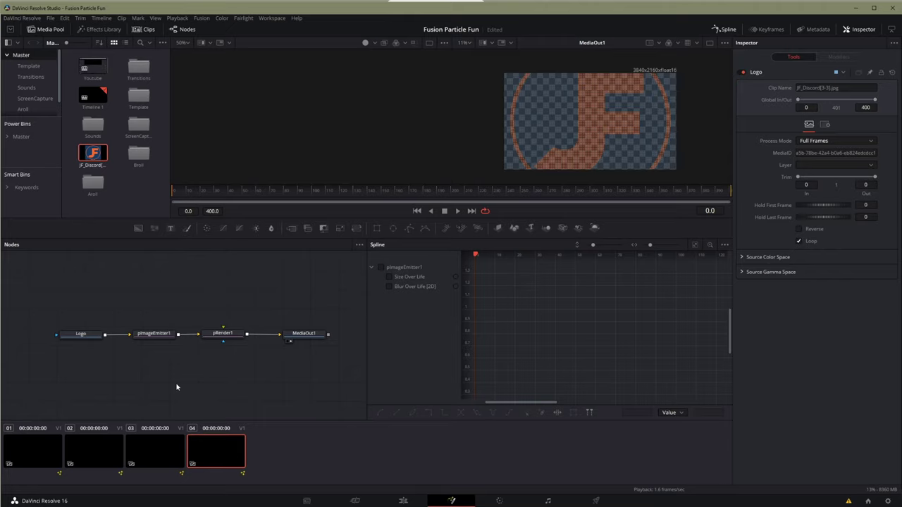
left_click_drag(42, 320, 104, 381)
key("F2")
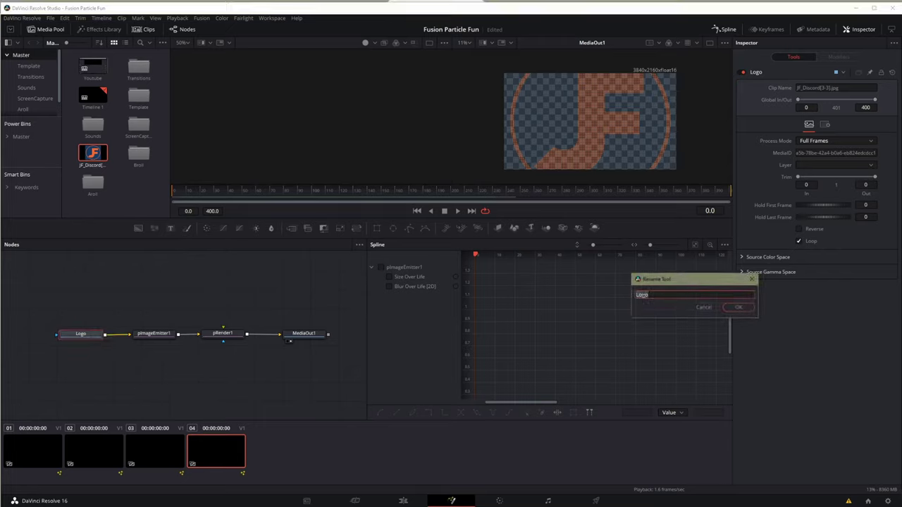
left_click(751, 279)
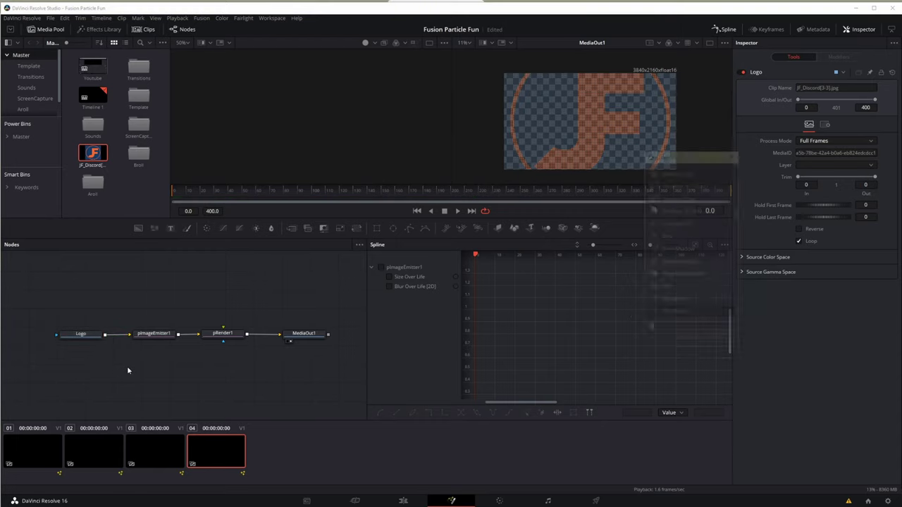
- Add an Ellipse mask node to the node graph near the Logo node
type("el")
key("BackSpace")
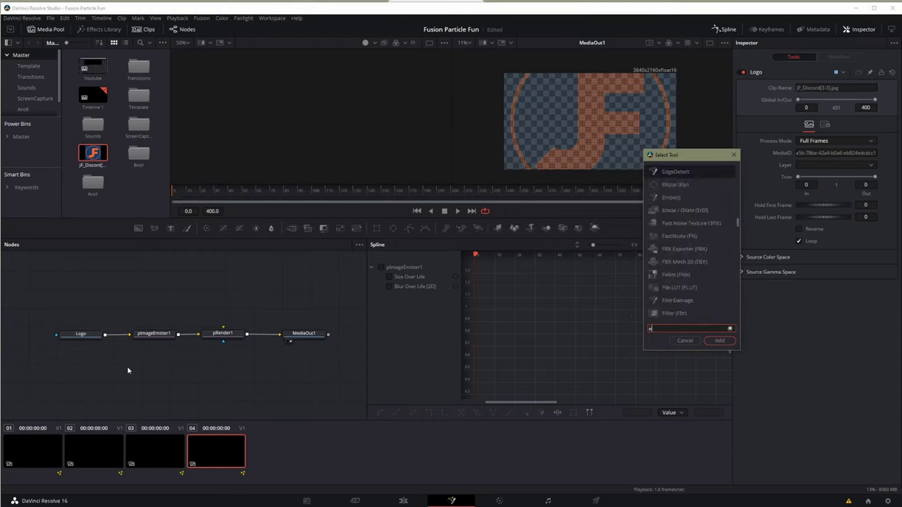
type("l")
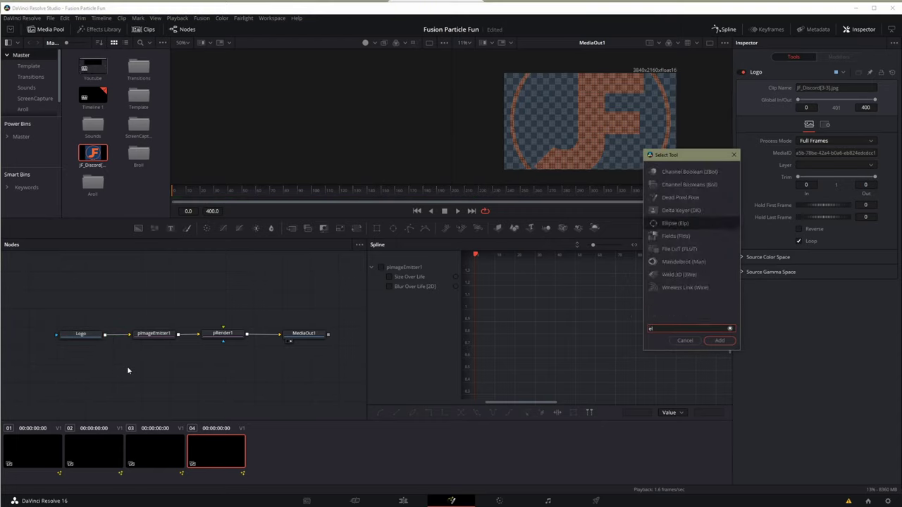
key("Return")
left_click_drag(124, 365, 115, 334)
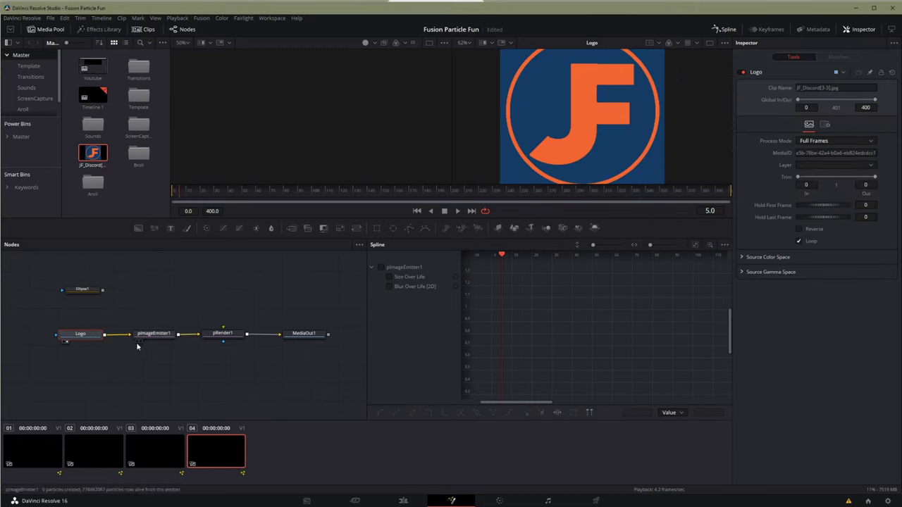
- Size Ellipse1 to the logo's outer ring with width 0.945 and height 0.929, and connect it to Logo as its mask
key("1")
left_click(82, 290)
key("2")
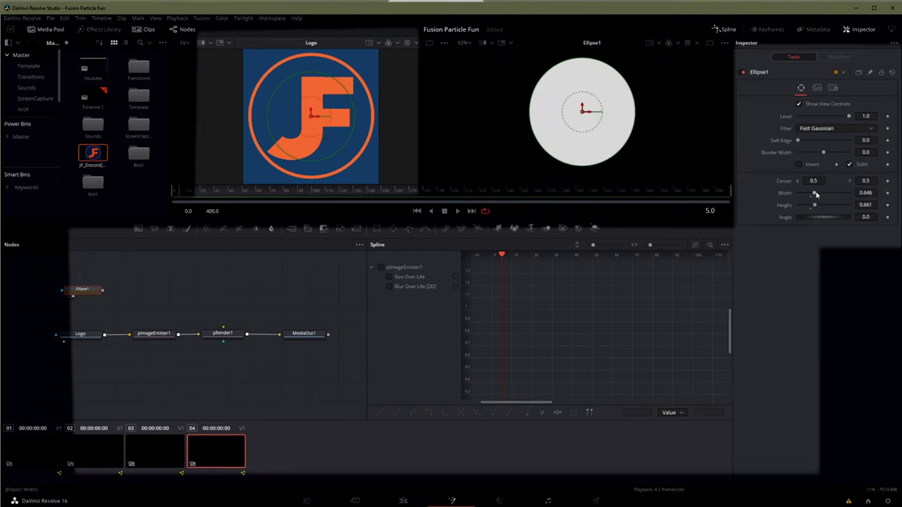
mouse_move(816, 195)
left_mouse_down()
mouse_move(825, 193)
mouse_move(820, 206)
left_mouse_up()
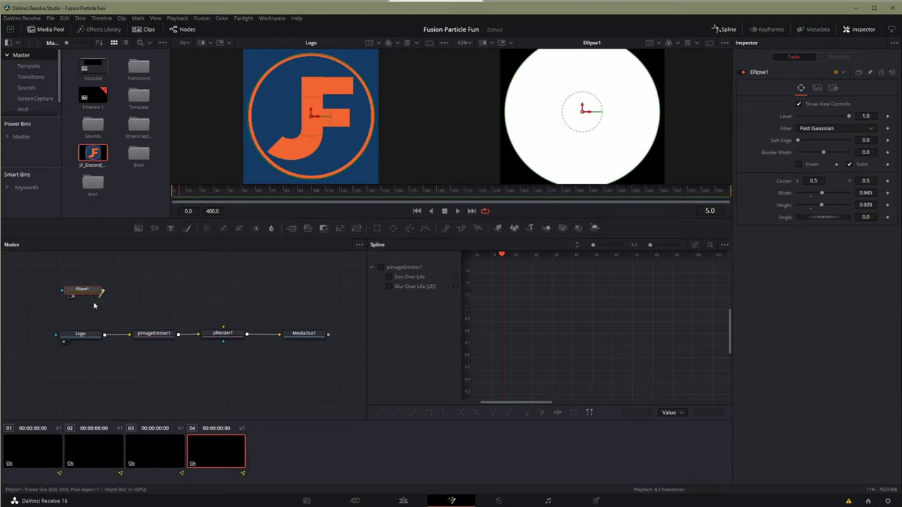
left_click_drag(101, 291, 79, 332)
- Show pRender1 in the second viewer and examine the masked logo particles up close and fitted to view
left_click(153, 334)
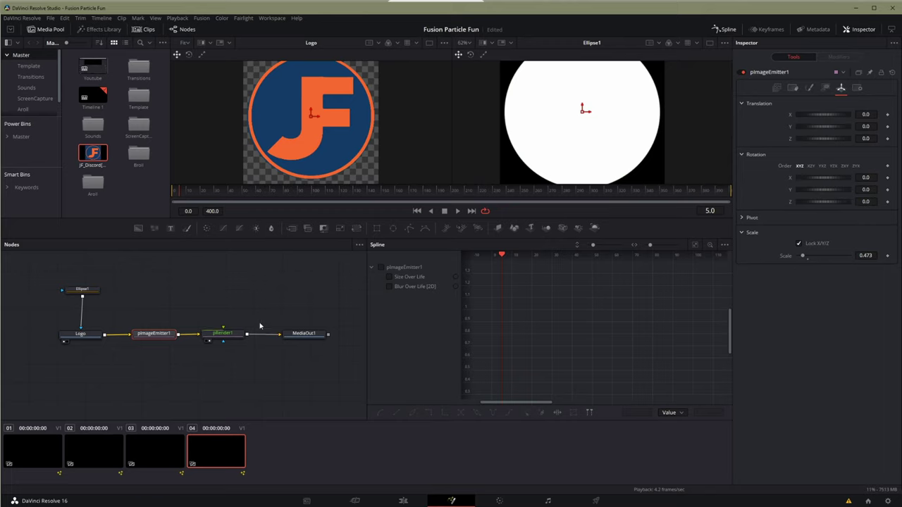
left_click_drag(226, 333, 578, 106)
key("ctrl+f")
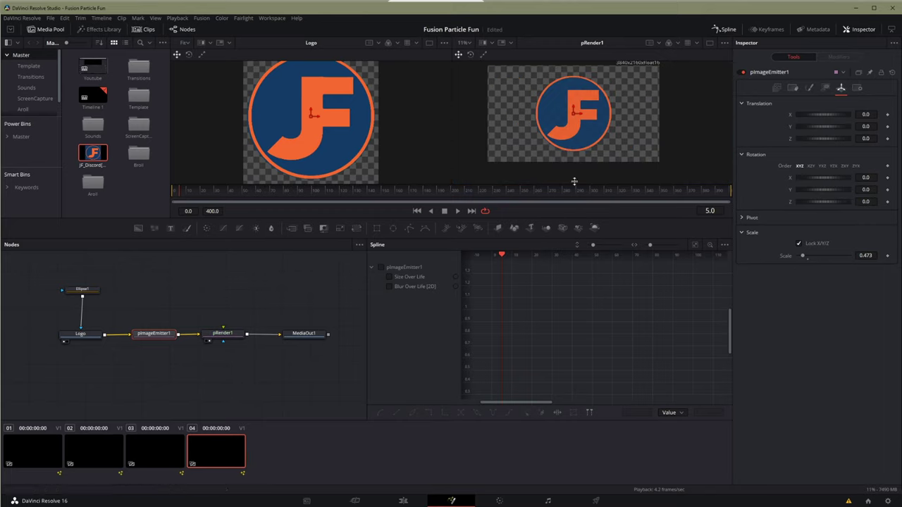
scroll(585, 113, "up", 10)
scroll(585, 113, "down", 10)
scroll(584, 115, "up", 3)
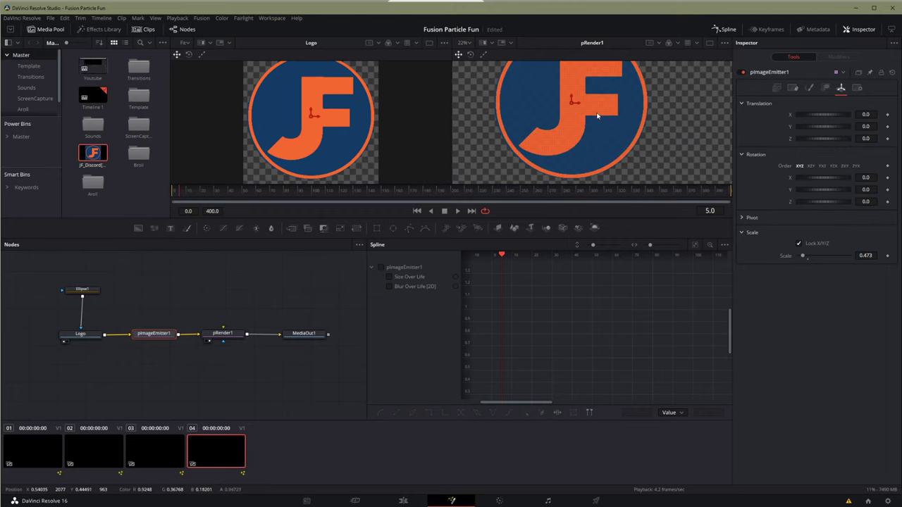
key("ctrl+f")
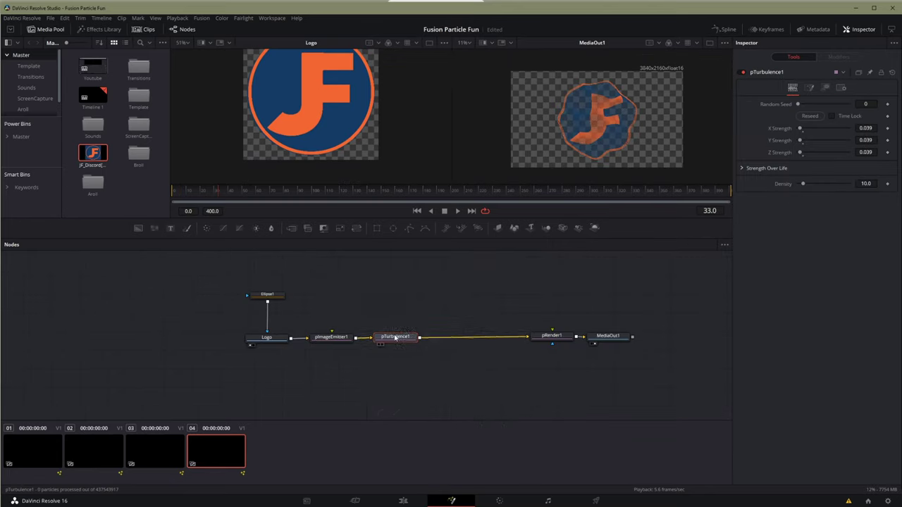
- Move pTurbulence1 closer to pRender1, and shift Ellipse1, Logo and pImageEmitter1 together toward pTurbulence1
left_click_drag(388, 338, 449, 340)
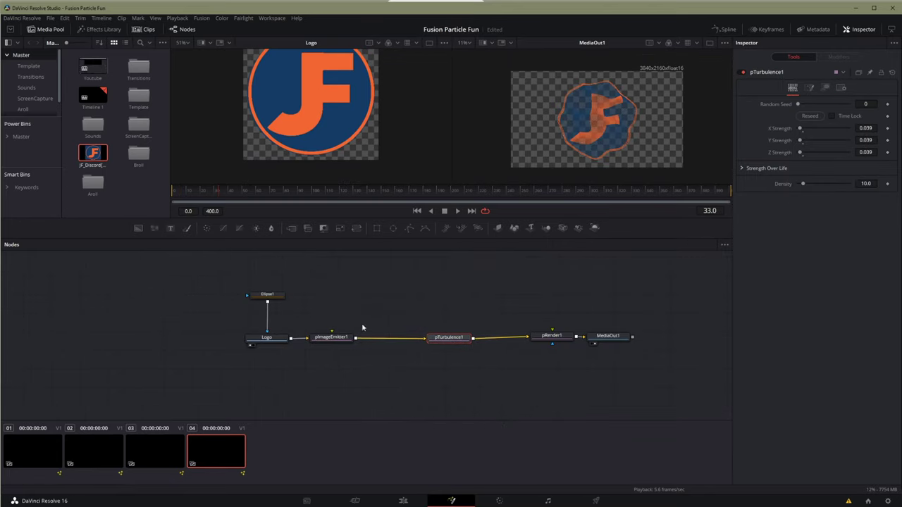
left_click_drag(219, 277, 389, 341)
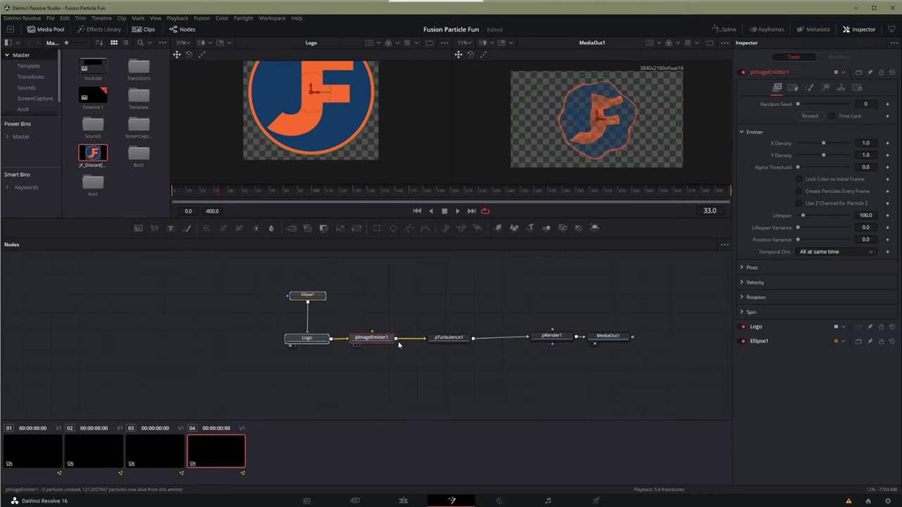
- Add a pDirectionalForce node between pImageEmitter1 and pTurbulence1, moving pTurbulence1 closer to pRender1 to make room
left_click(495, 338)
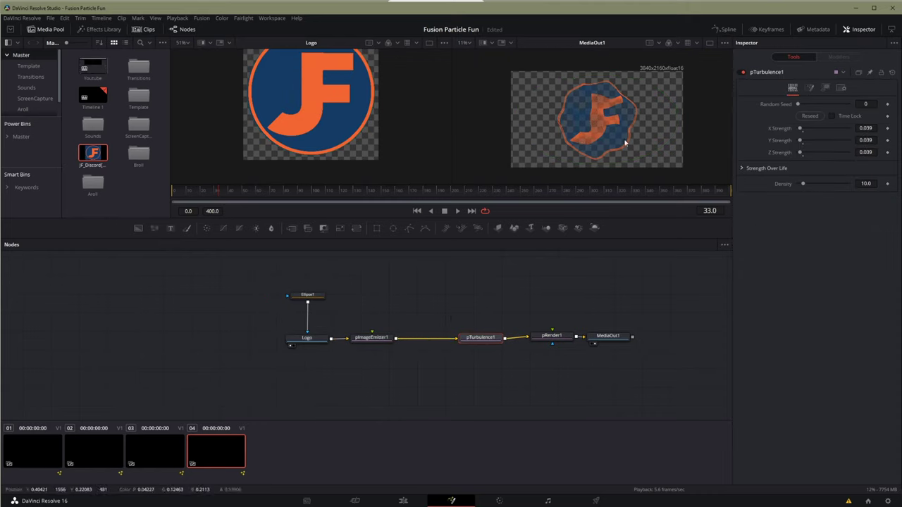
left_click(376, 338)
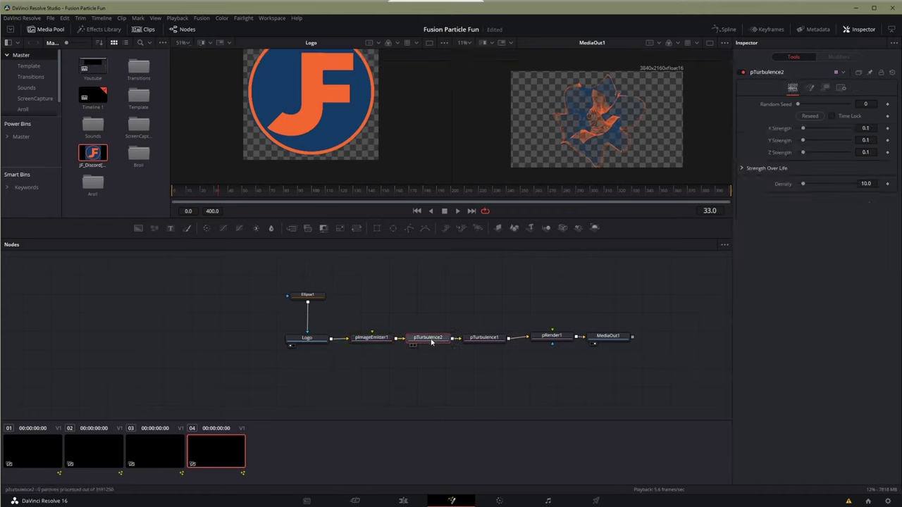
key("shift+space")
type("pd")
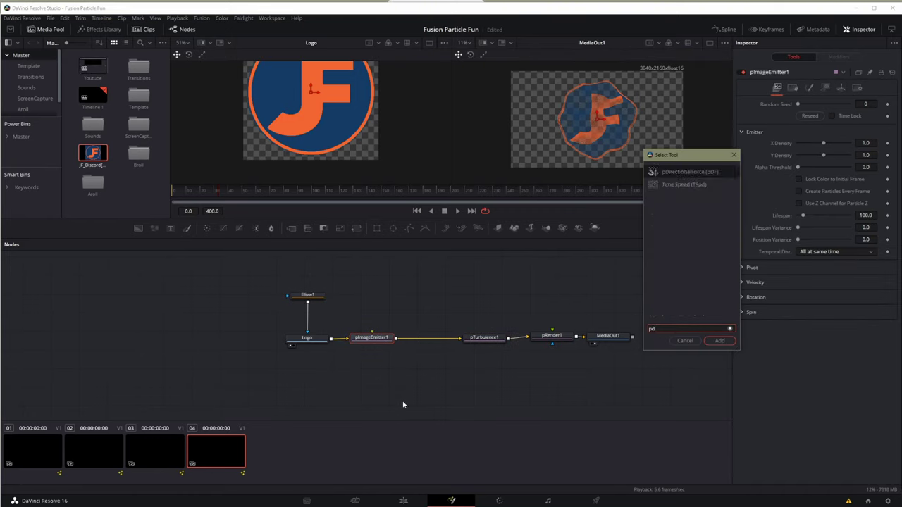
key("Return")
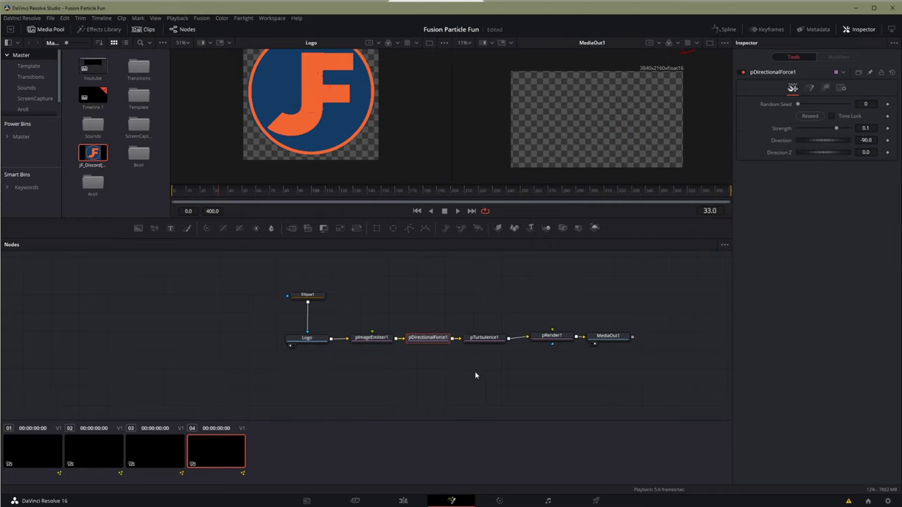
- Play the directional force animation from frame 0 and return to the first frame
left_click_drag(238, 192, 174, 192)
key("space")
key("space")
left_click_drag(270, 191, 136, 195)
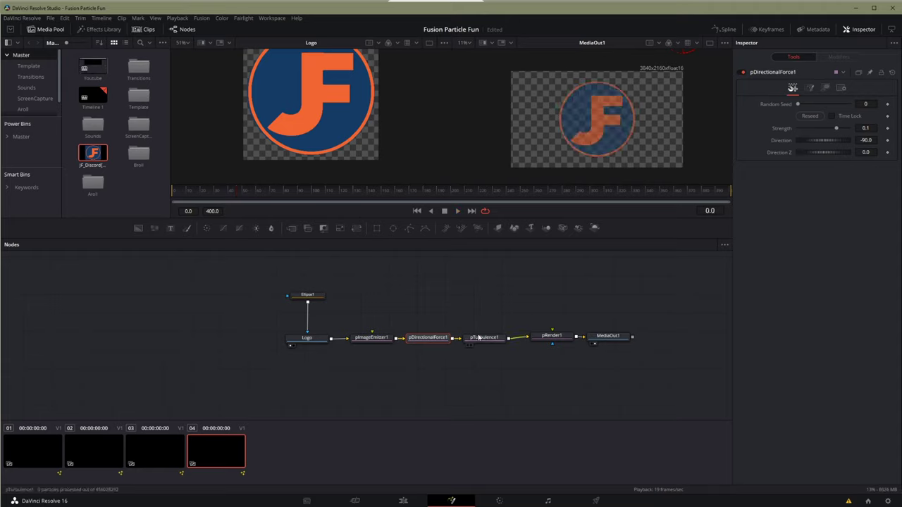
- Space out the node chain by shifting pRender1 and MediaOut1 together, and adjust pTurbulence1 and pDirectionalForce1 between their neighbours
left_click_drag(522, 323, 650, 358)
left_click_drag(557, 339, 569, 342)
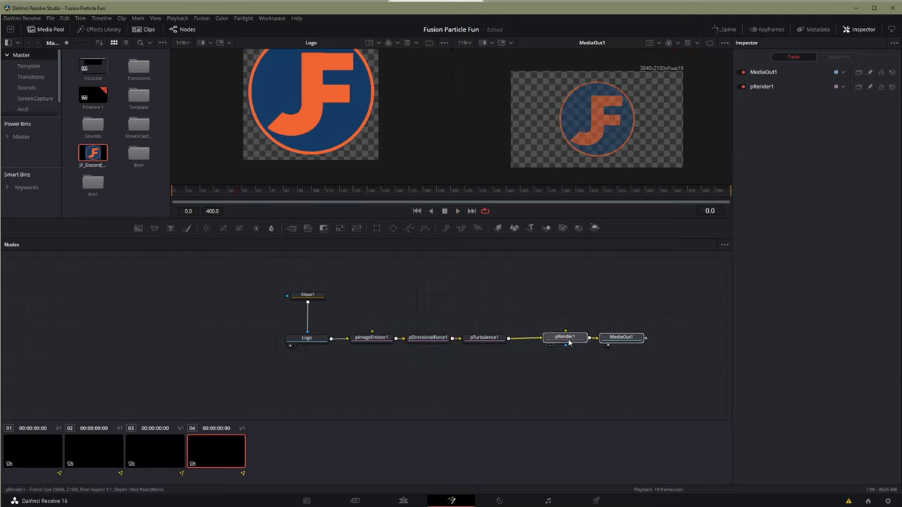
left_click(569, 342)
left_click_drag(499, 340, 515, 341)
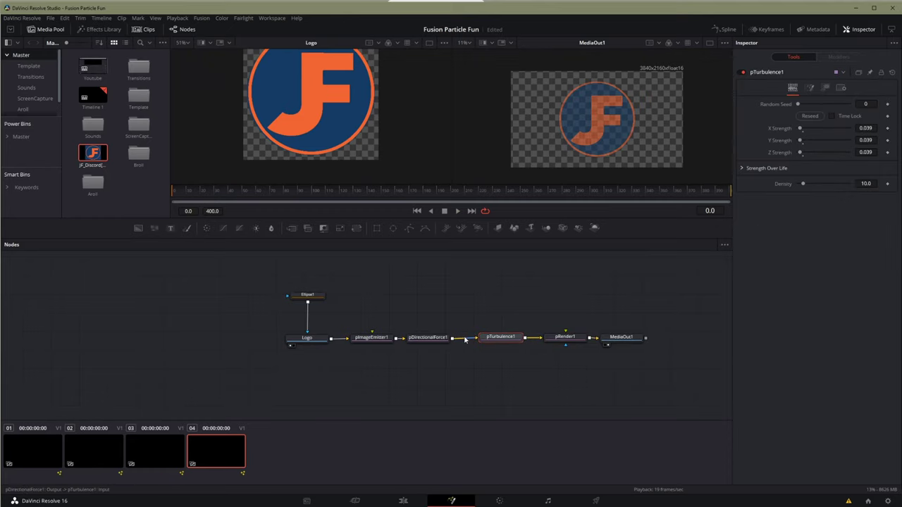
left_click_drag(428, 337, 435, 338)
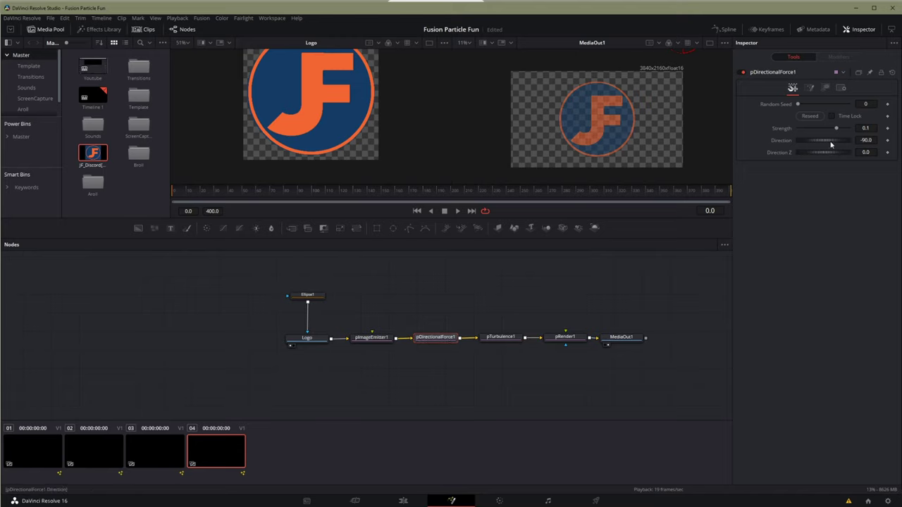
- Try out different Direction angles on pDirectionalForce1 and return it to -90
left_click_drag(819, 143, 704, 120)
left_click_drag(845, 143, 807, 142)
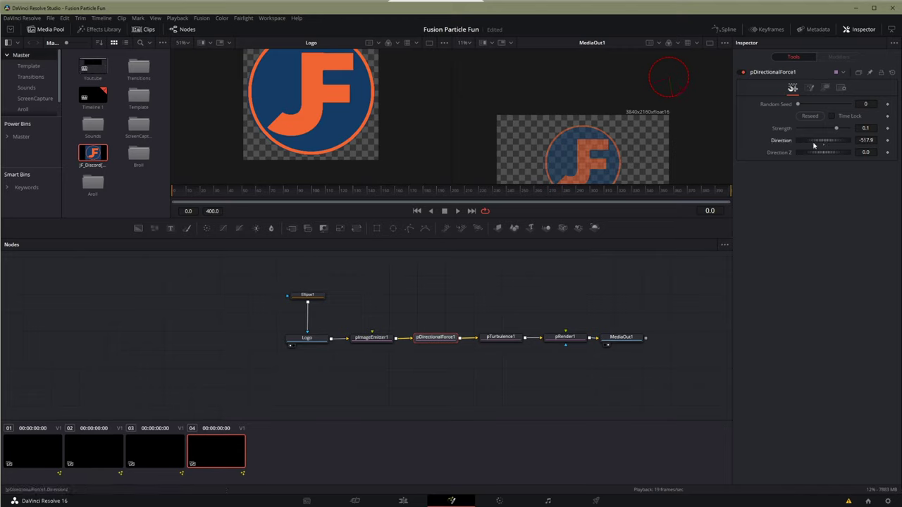
left_click_drag(790, 141, 847, 147)
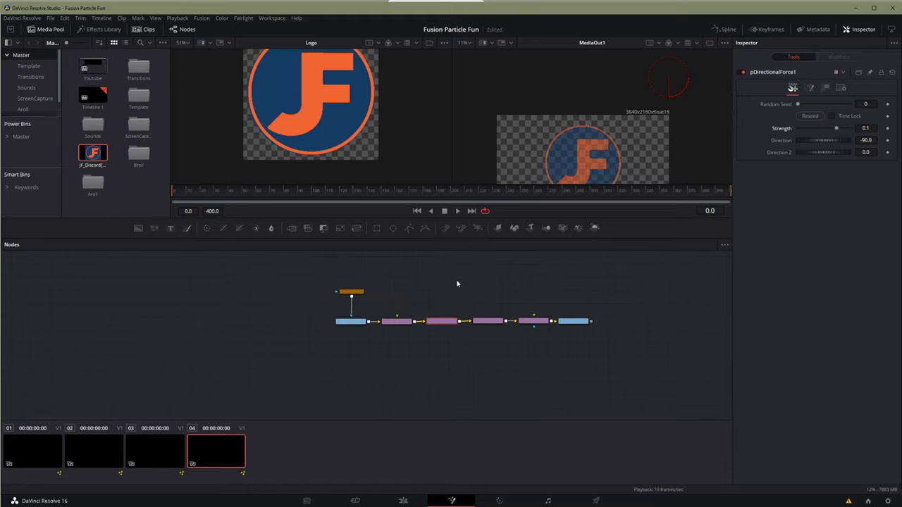
- Keyframe pDirectionalForce1's Direction at -90 on frame 0 and at 3632.6 on frame 180
scroll(456, 279, "up", 2)
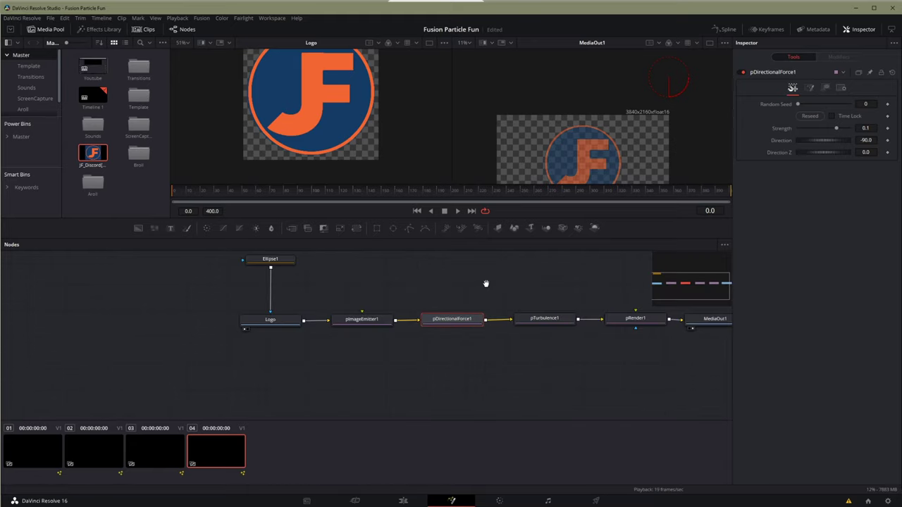
left_click_drag(486, 282, 378, 321)
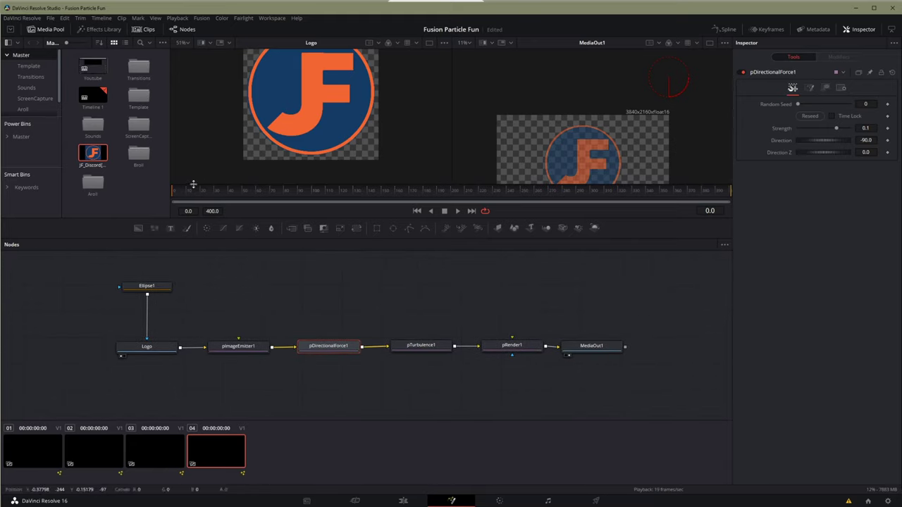
left_click(887, 141)
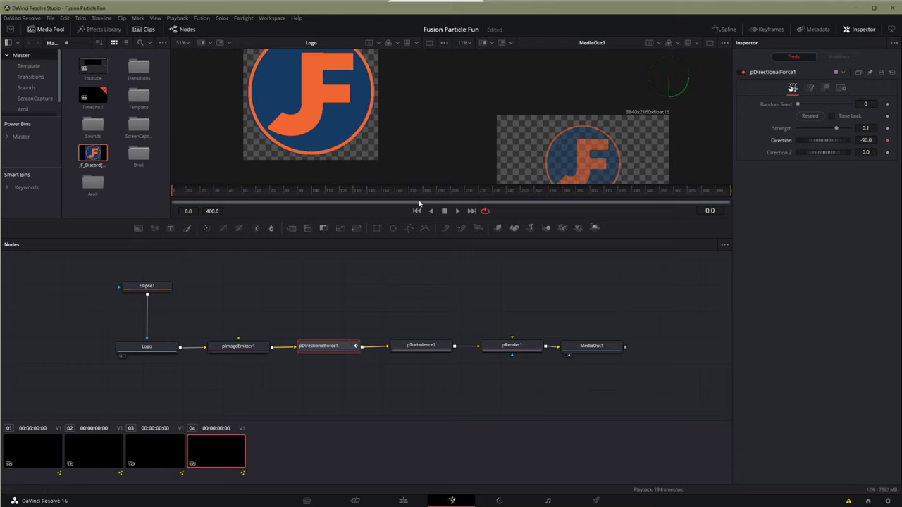
left_click(212, 191)
left_click_drag(218, 194, 376, 196)
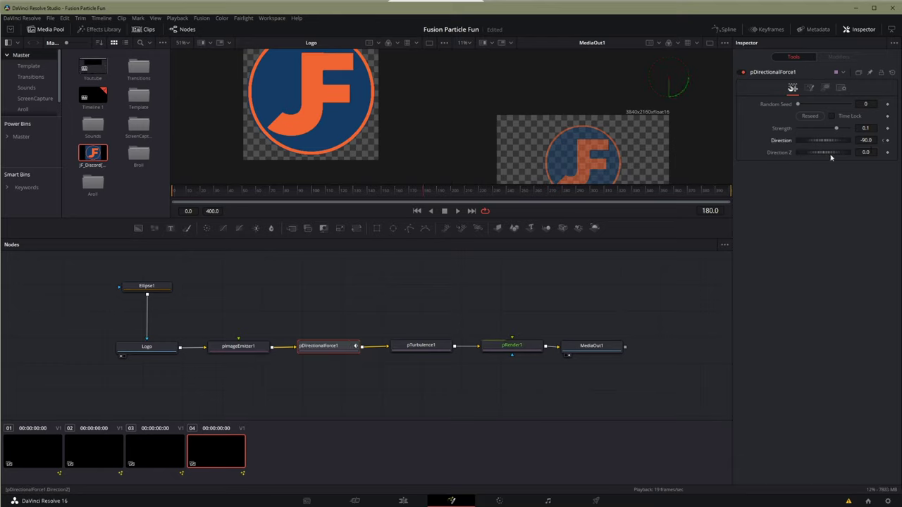
left_click_drag(811, 143, 852, 143)
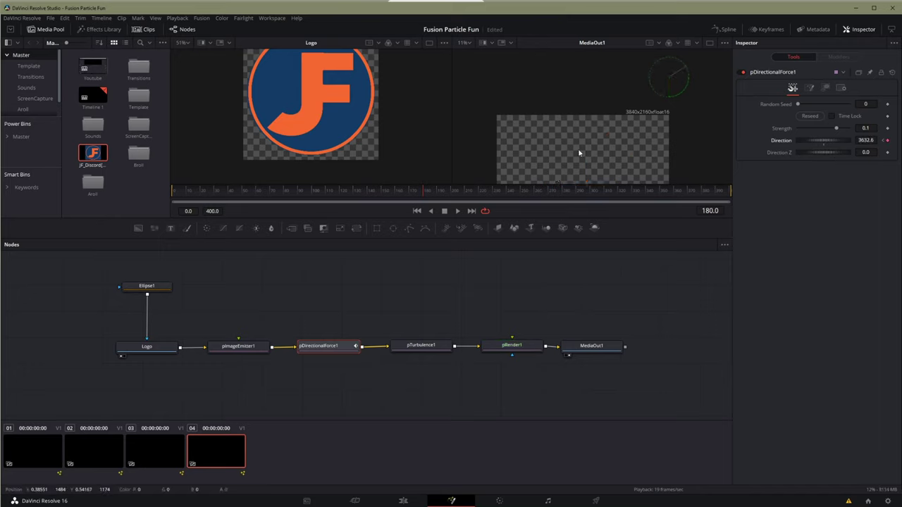
scroll(580, 151, "down", 1)
scroll(573, 136, "down", 1)
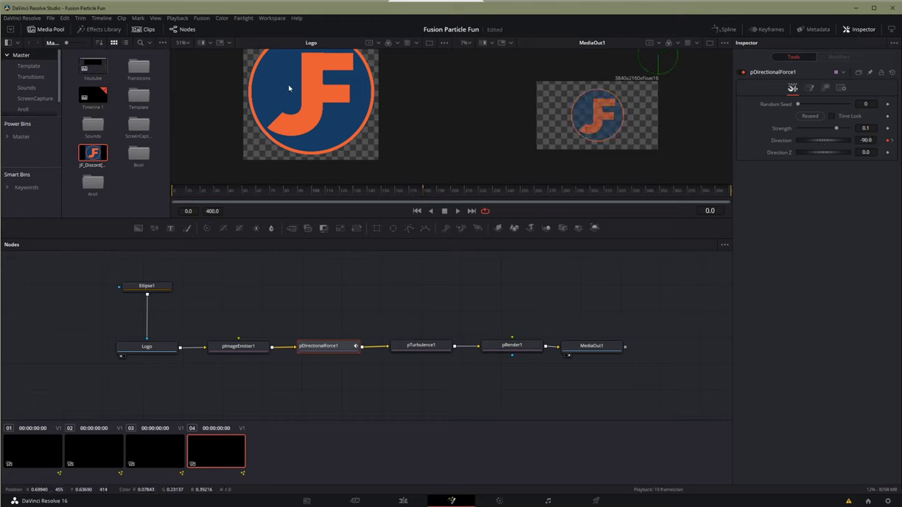
- Set pImageEmitter1's Lifespan to 400
left_click(252, 348)
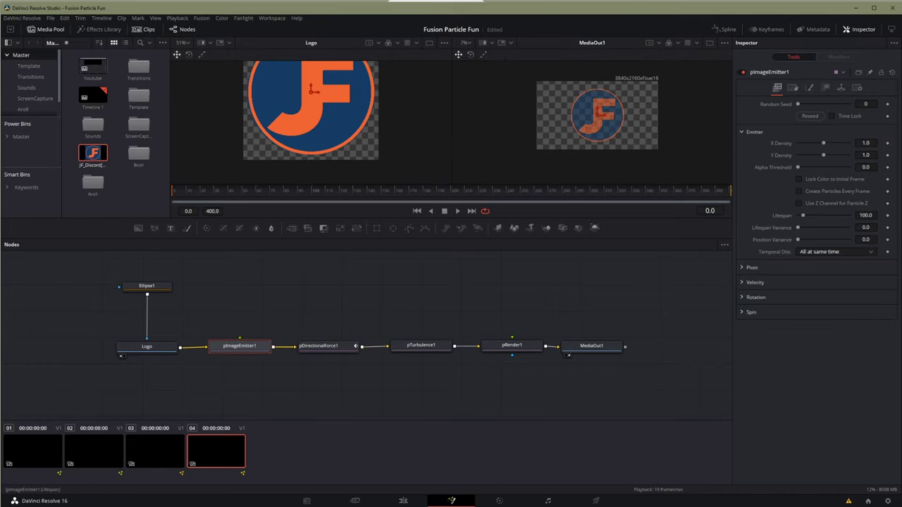
left_click(866, 215)
key("Tab")
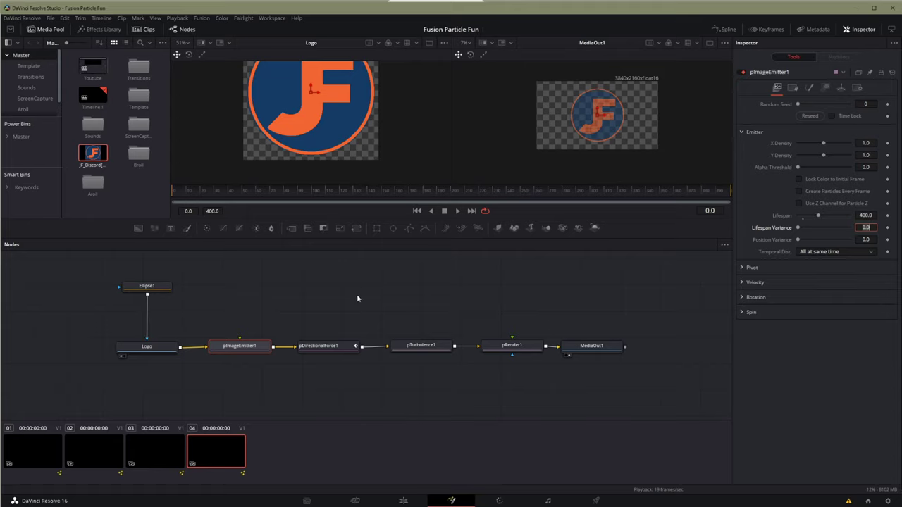
- Select pDirectionalForce1 and play the animation from frame 0 to check the rotating force on the particles
left_click(337, 345)
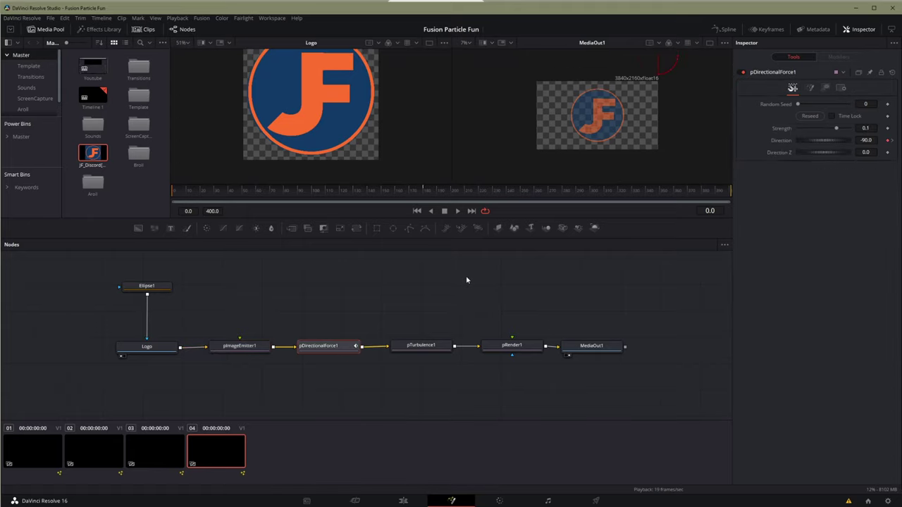
key("space")
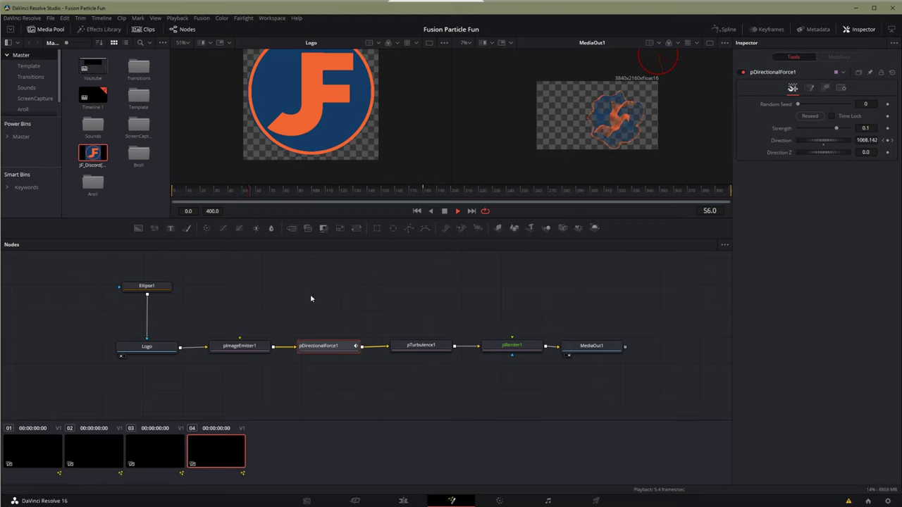
key("space")
- Lower pDirectionalForce1's Probability condition to 0.417
left_click(825, 87)
left_click(809, 88)
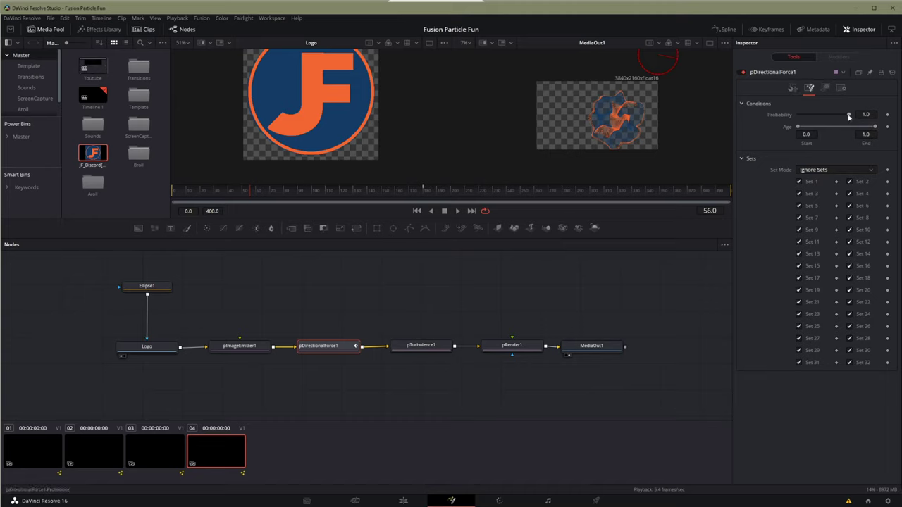
left_click_drag(848, 117, 819, 119)
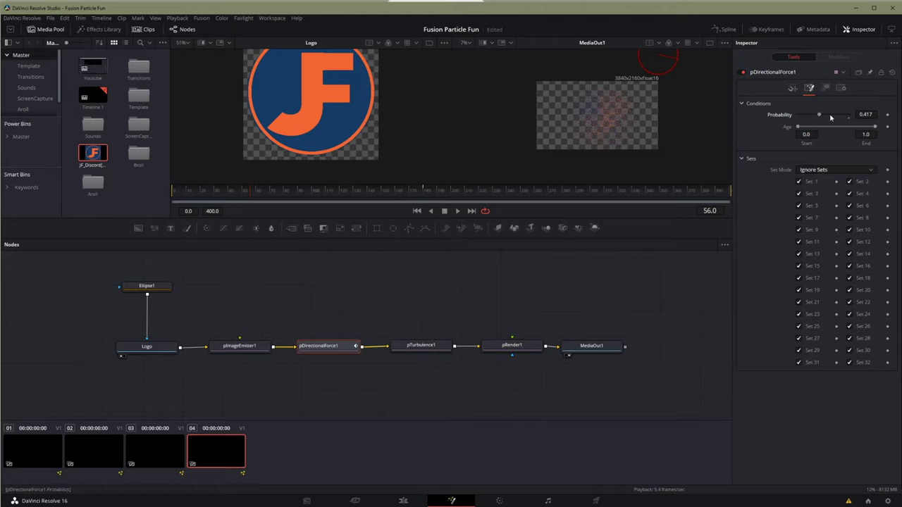
- Preview the animation from the first frame, and set pDirectionalForce1's Strength to 0.2
left_click(792, 87)
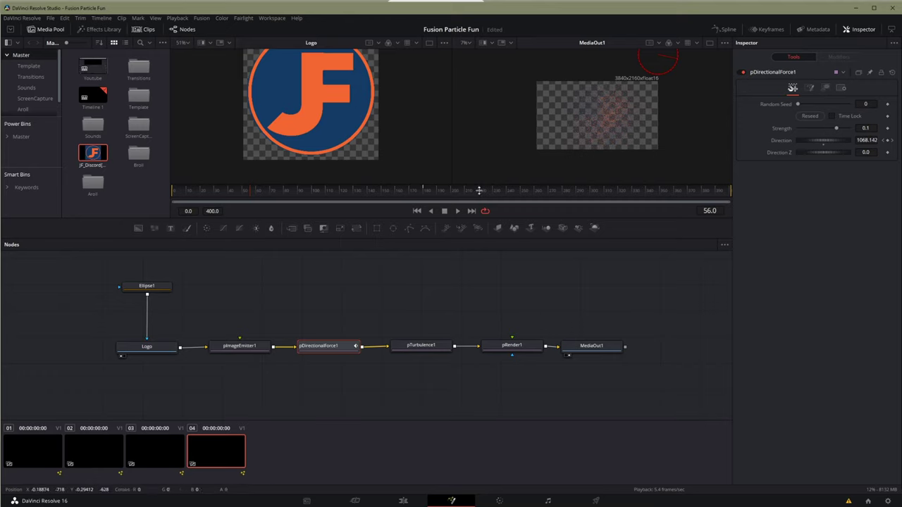
key("Home")
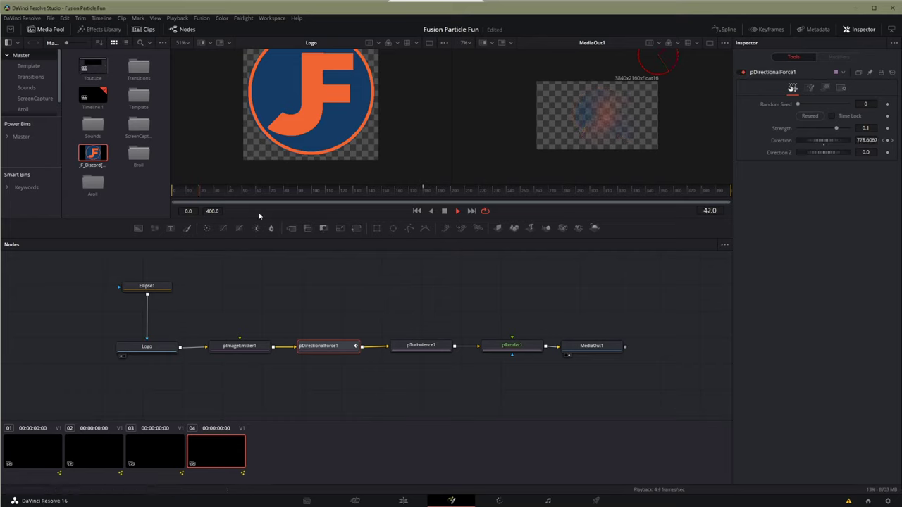
key("Home")
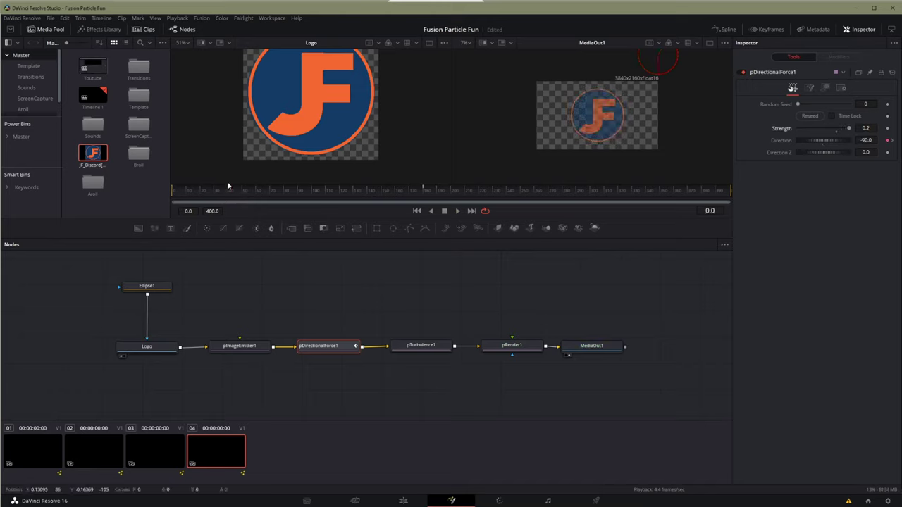
- Play the stronger force animation from frame 0 and examine the scattering logo particles up close
key("space")
scroll(616, 138, "up", 2)
scroll(618, 137, "up", 2)
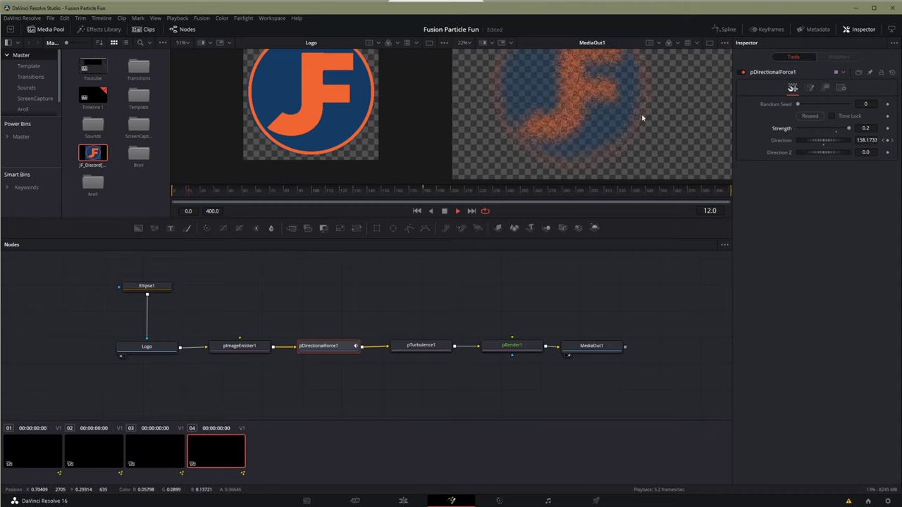
scroll(651, 129, "down", 1)
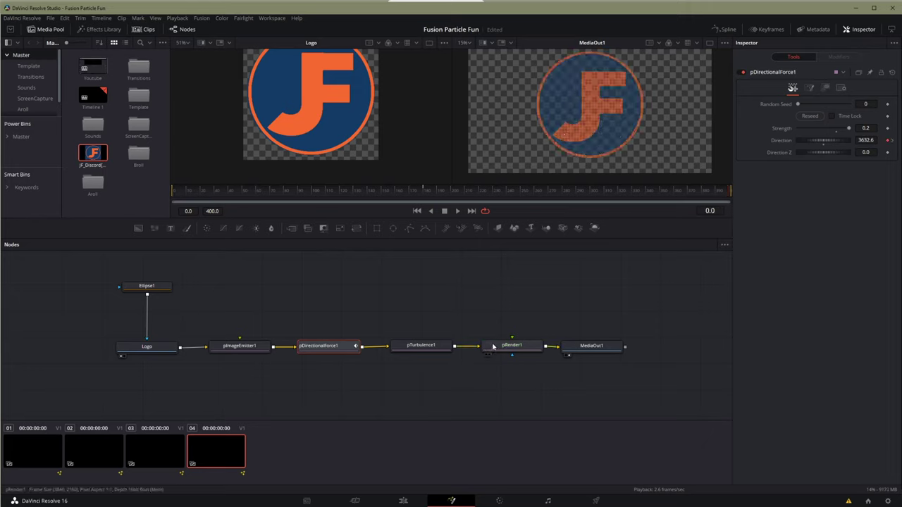
- Disconnect pRender1 from MediaOut1 and move MediaOut1 farther away to open space in the node chain
left_click_drag(588, 345, 642, 344)
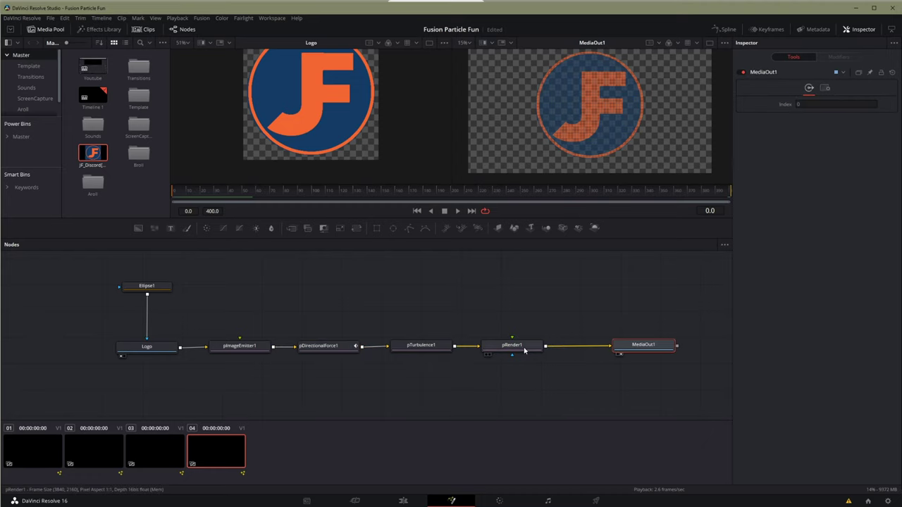
left_click(525, 346)
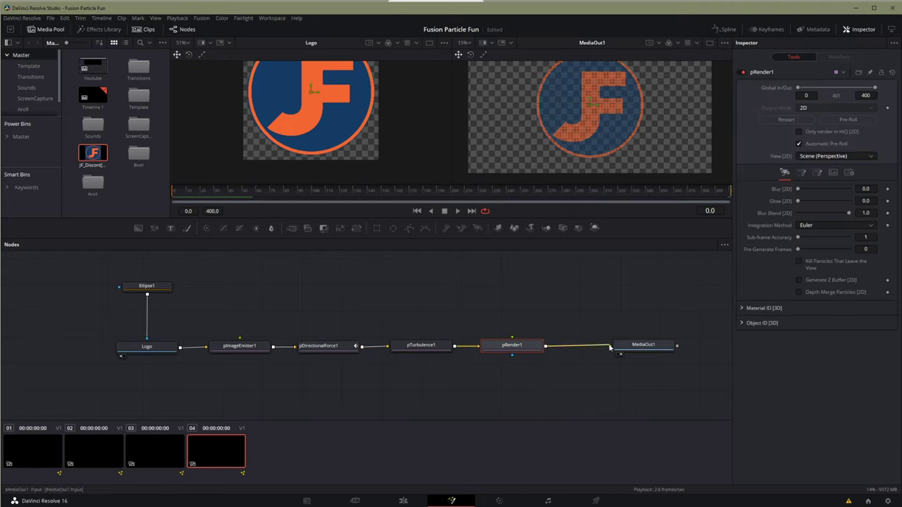
left_click_drag(606, 348, 562, 355)
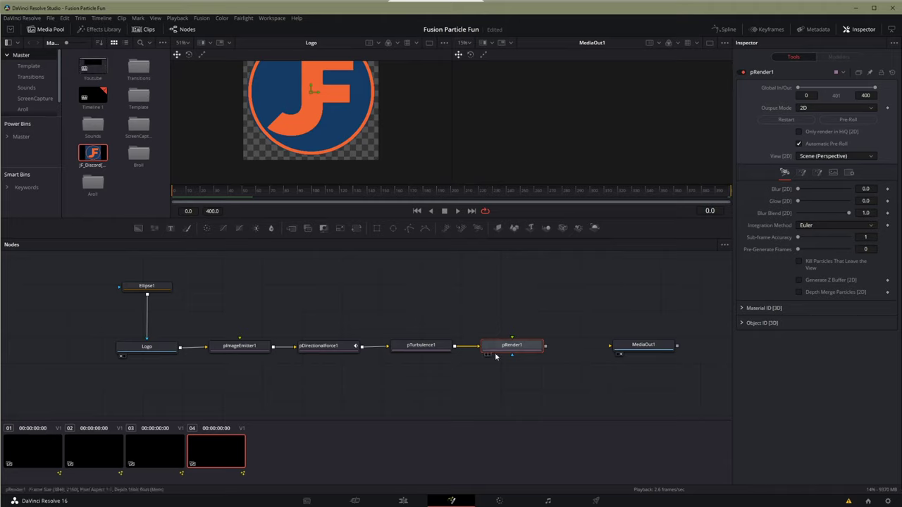
left_click_drag(660, 345, 690, 351)
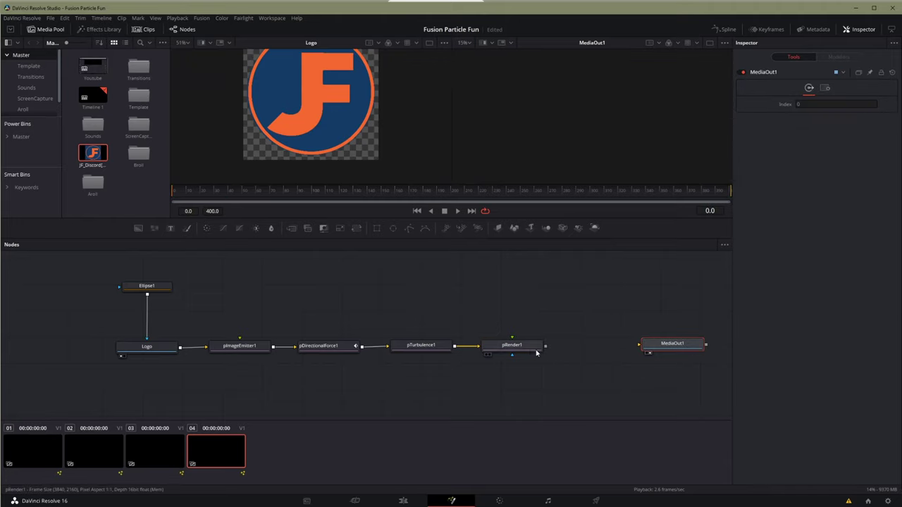
- Set pRender1's Output Mode to 3D, realign it with the chain, and inspect it from different angles in the second viewer
left_click_drag(522, 345, 536, 312)
left_click(818, 109)
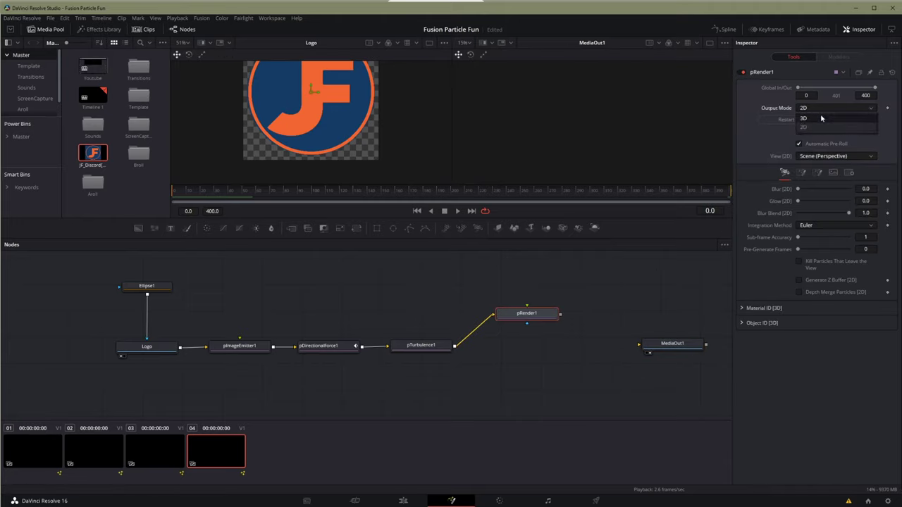
left_click(819, 119)
left_click_drag(526, 315, 526, 341)
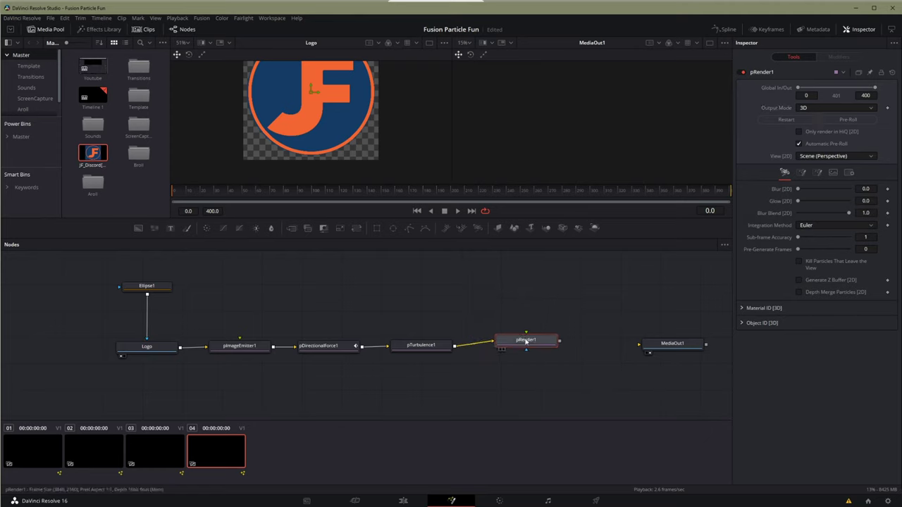
key("2")
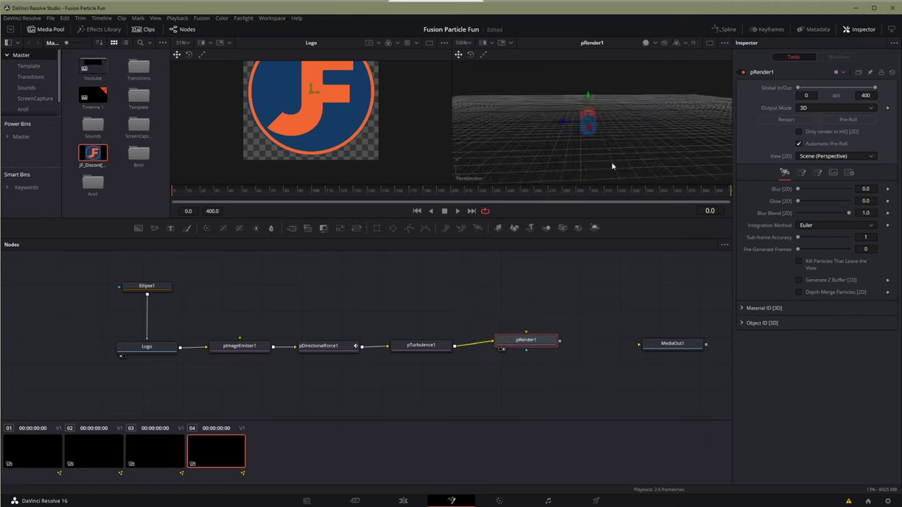
left_click_drag(595, 161, 536, 162)
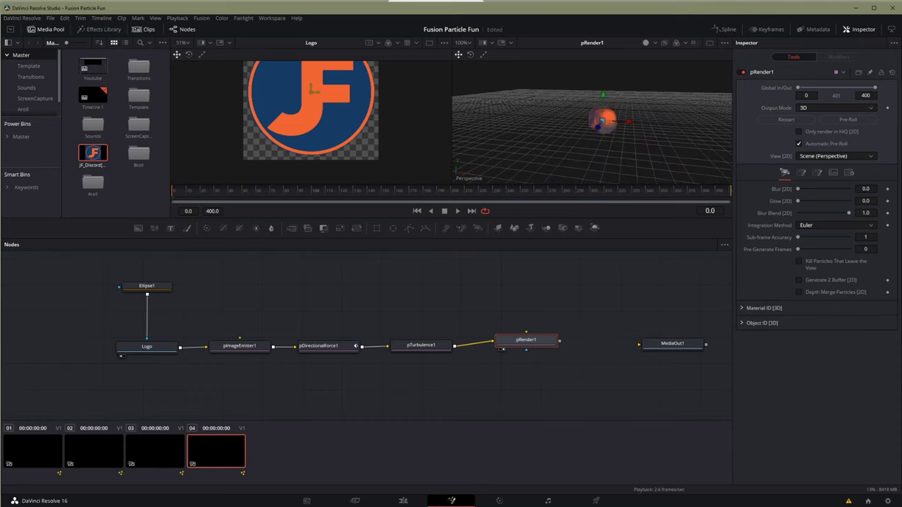
- Set pImageEmitter1's blob particle Size to 0.0118 while viewing the 3D logo from the side
left_click_drag(556, 154, 634, 132)
scroll(596, 156, "up", 2)
left_click(239, 346)
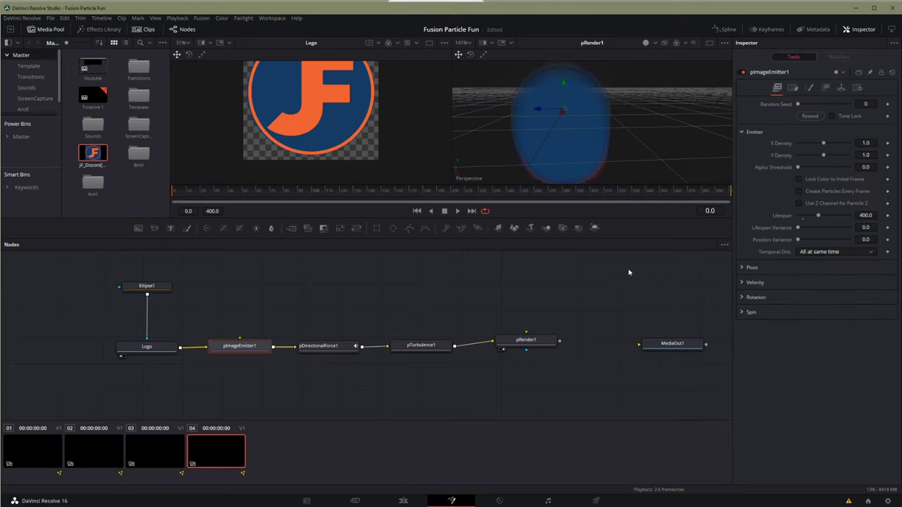
left_click(811, 89)
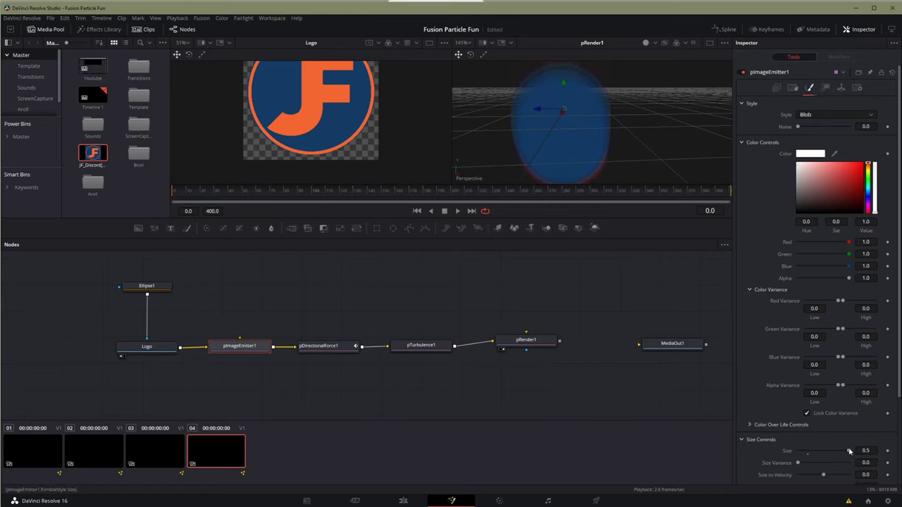
left_click_drag(850, 453, 799, 458)
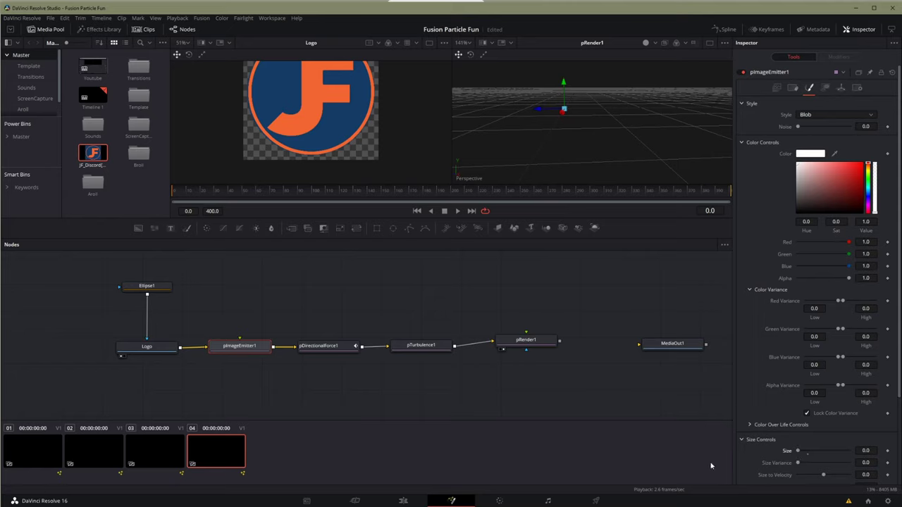
left_click_drag(798, 454, 801, 454)
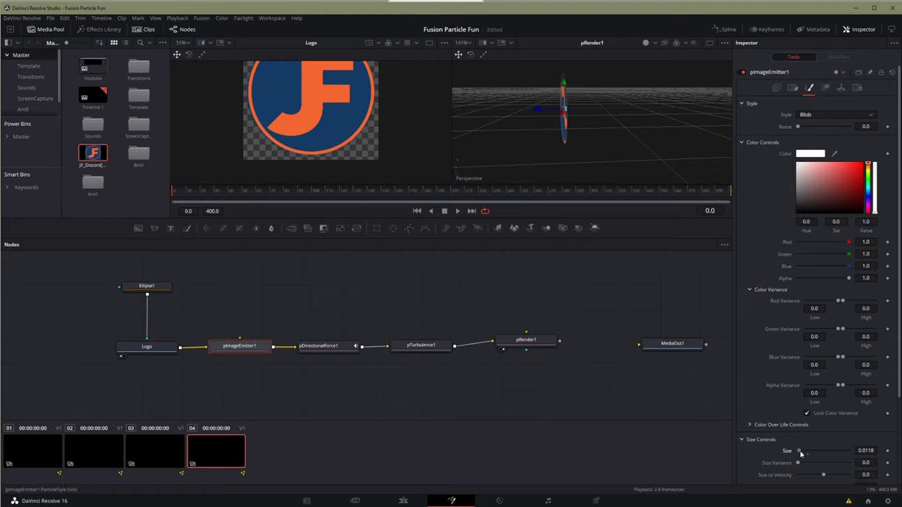
- Play the small-particle animation in the 3D viewer, examine the scattering logo near and far, and return to the first frame
left_click_drag(517, 159, 592, 185)
scroll(666, 133, "up", 3)
key("space")
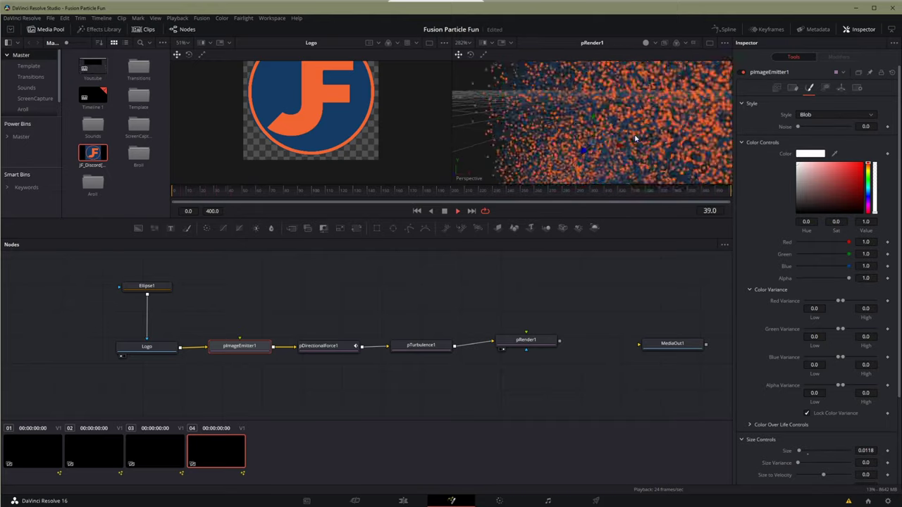
scroll(624, 144, "down", 3)
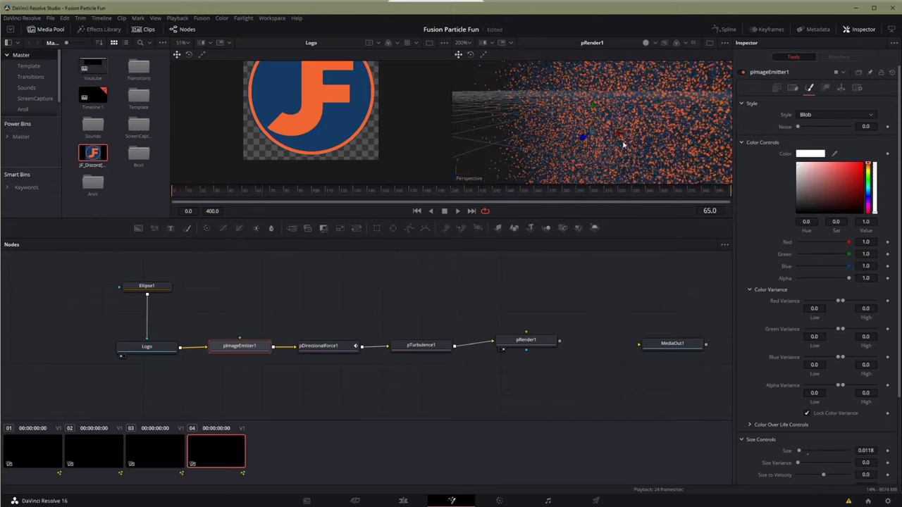
scroll(623, 145, "down", 2)
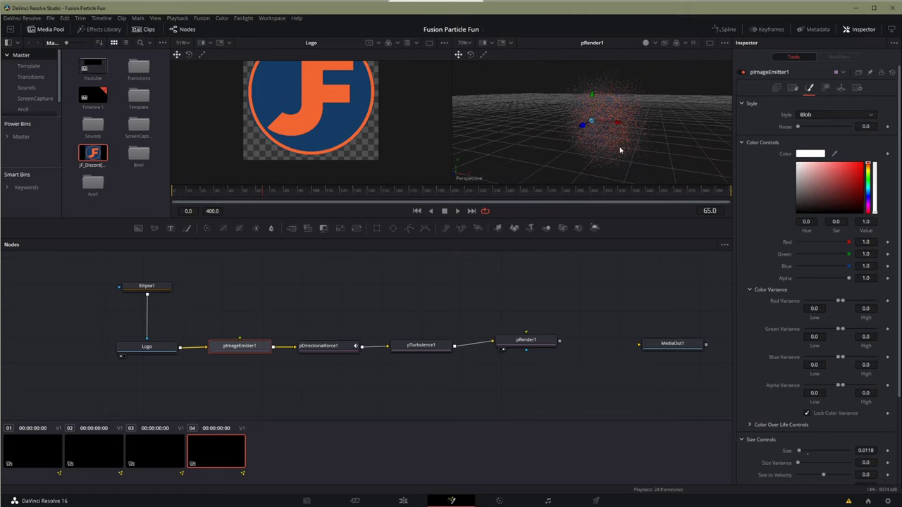
key("j")
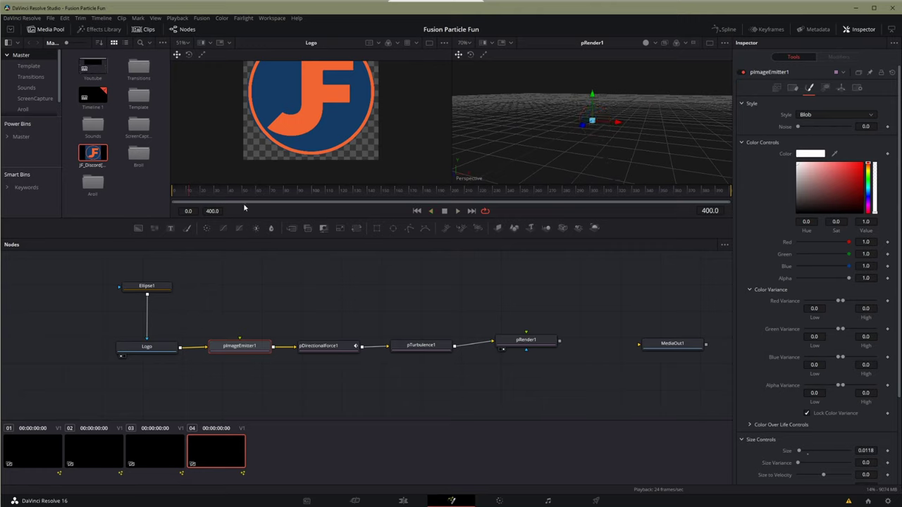
key("Home")
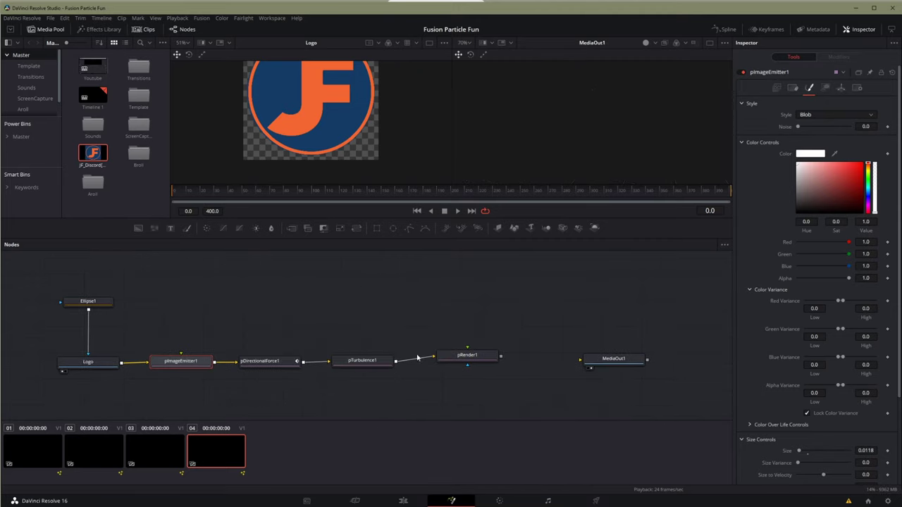
- Align pRender1 with the chain, insert a Renderer 3D node after it, and connect the renderer's output to MediaOut1
left_click_drag(466, 356, 469, 363)
key("shift+space")
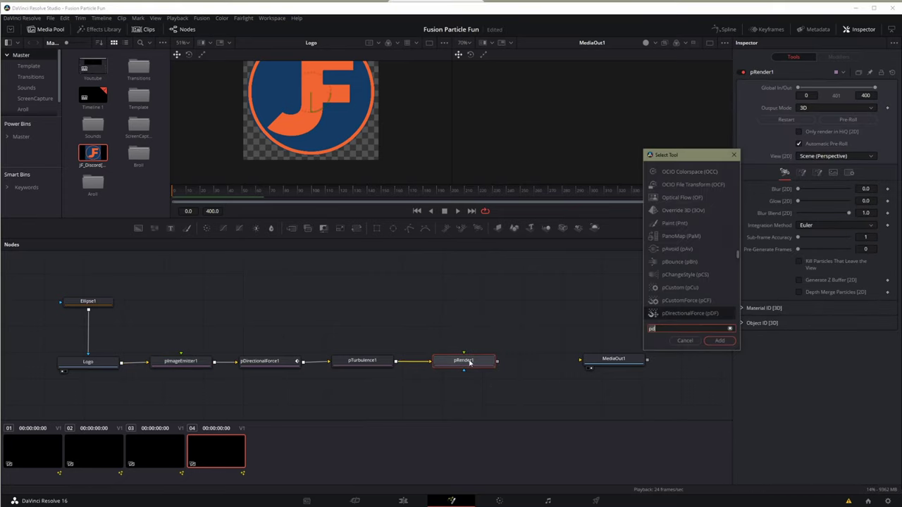
type("pr")
key("BackSpace")
key("BackSpace")
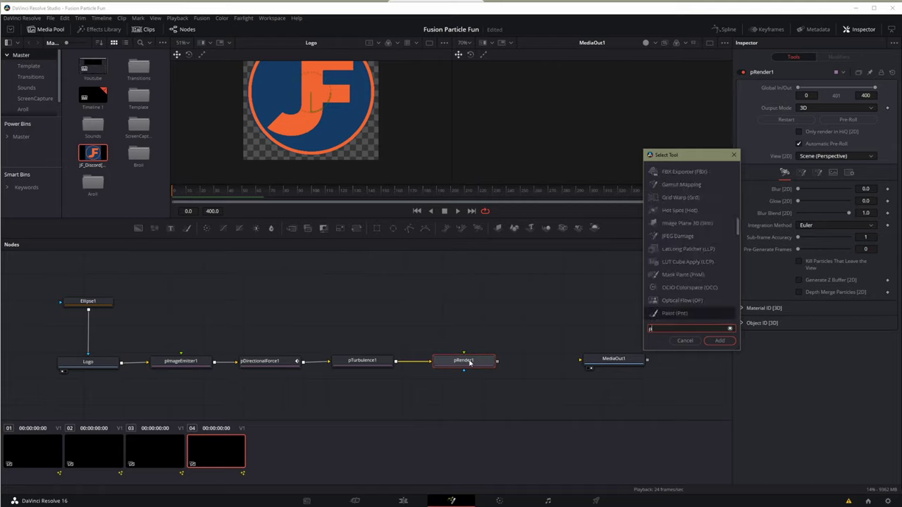
type("render")
key("Return")
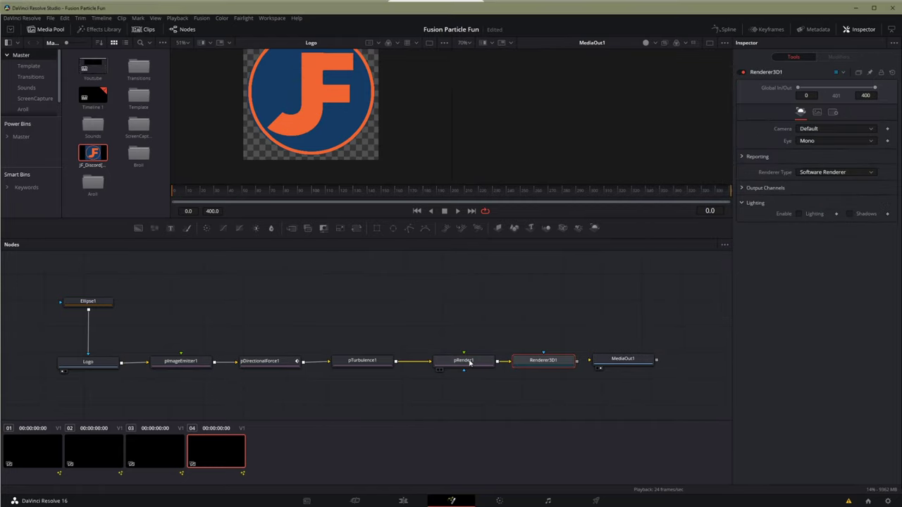
left_click_drag(612, 358, 646, 358)
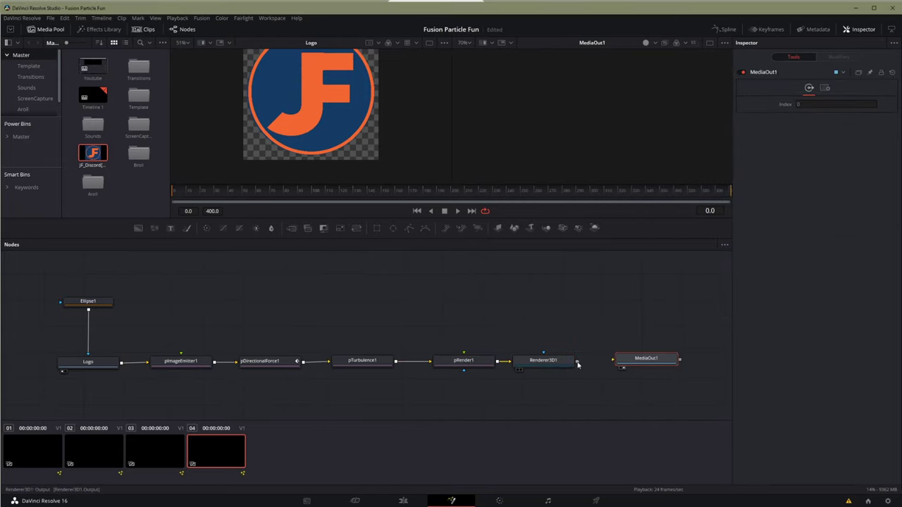
left_click_drag(577, 361, 619, 361)
- Raise Renderer3D1 above the chain and add a Background node merged with its output ahead of MediaOut1
left_click_drag(563, 360, 570, 286)
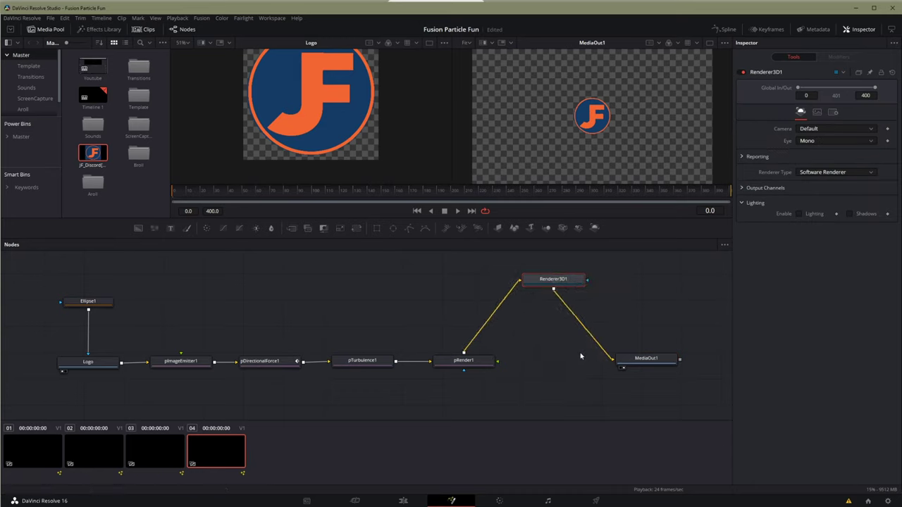
key("shift+space")
type("render")
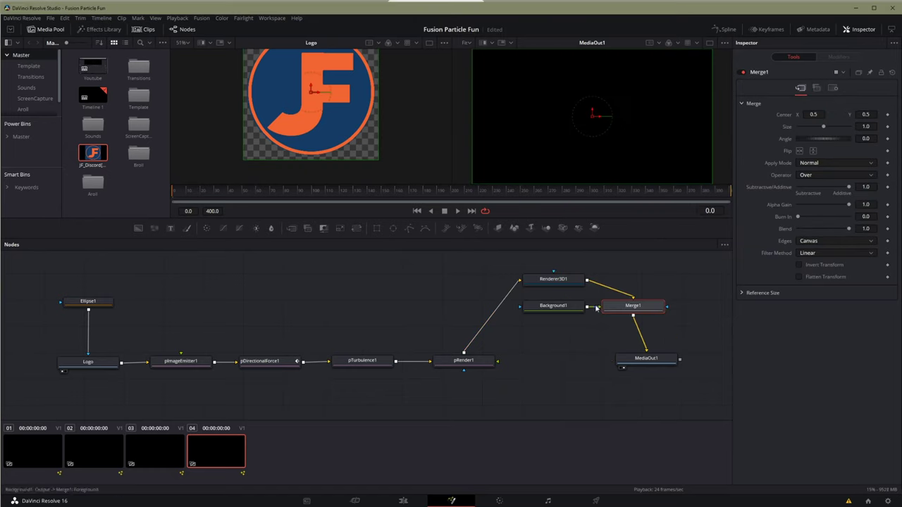
left_click_drag(600, 310, 632, 301)
left_click_drag(538, 307, 519, 295)
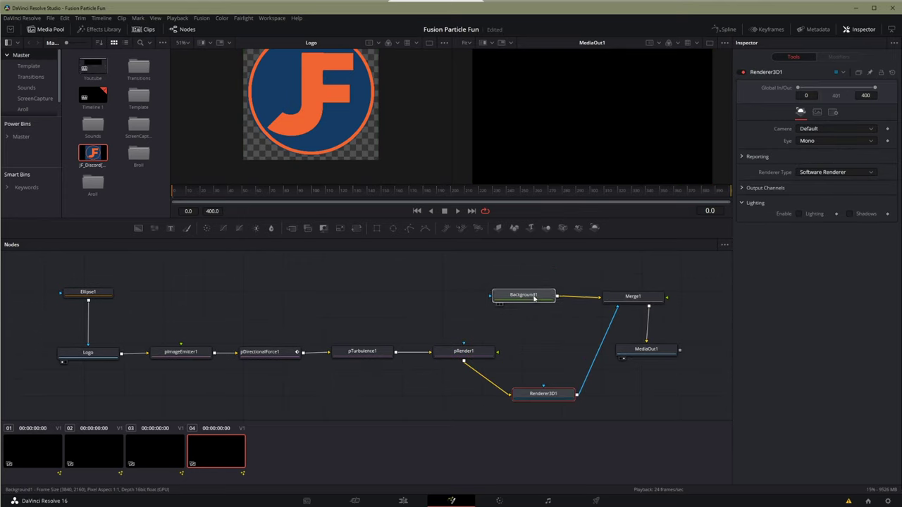
- Place Merge1 below MediaOut1 and Renderer3D1 above it, and connect Renderer3D1 to Merge1's foreground input
left_click_drag(642, 302, 637, 399)
left_click_drag(528, 388, 596, 291)
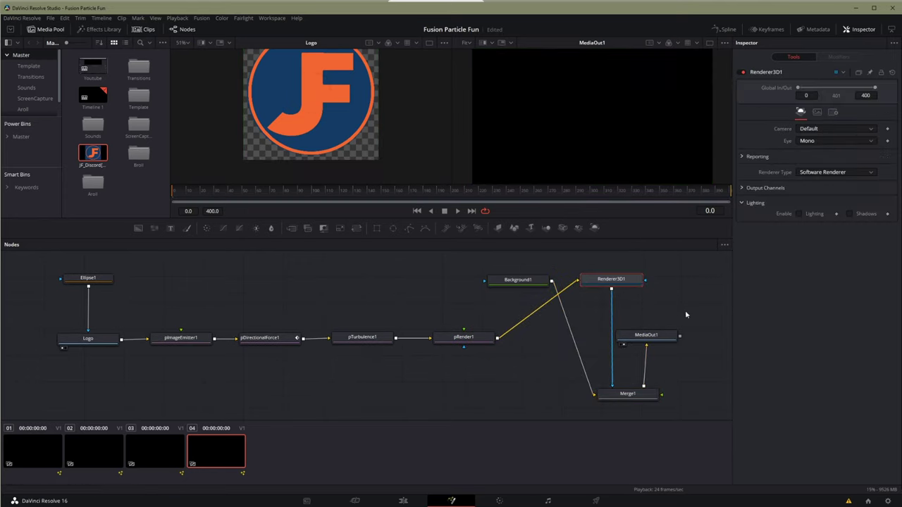
left_click_drag(613, 387, 611, 391)
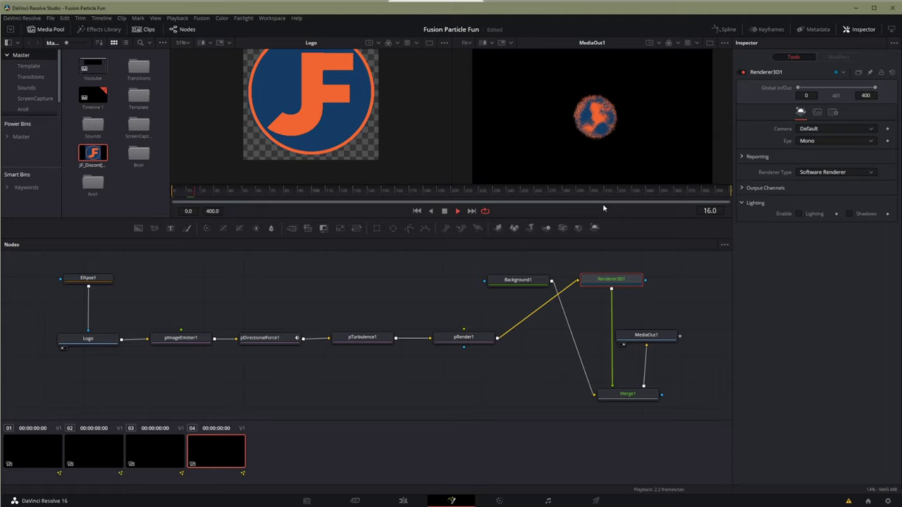
- Move Background1 beside Merge1, change its color to white, and preview the particles from the first frame
left_click_drag(479, 191, 126, 194)
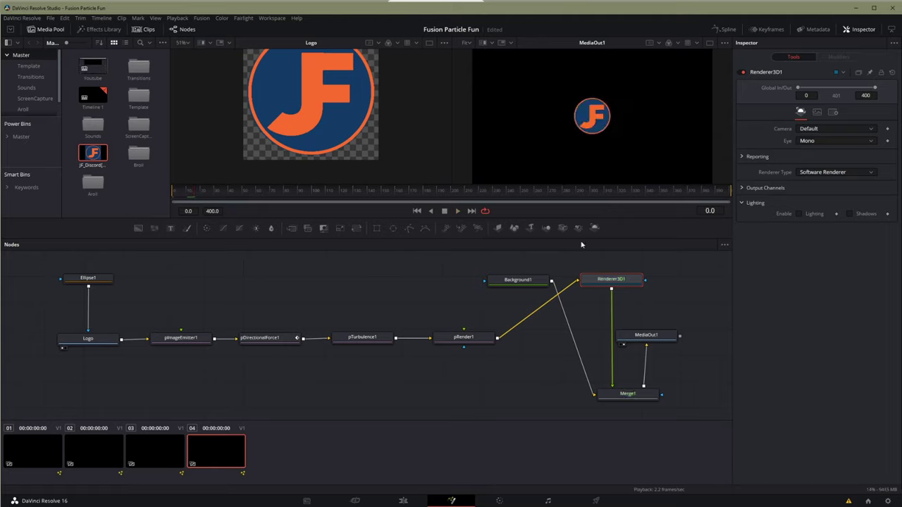
left_click_drag(517, 279, 531, 393)
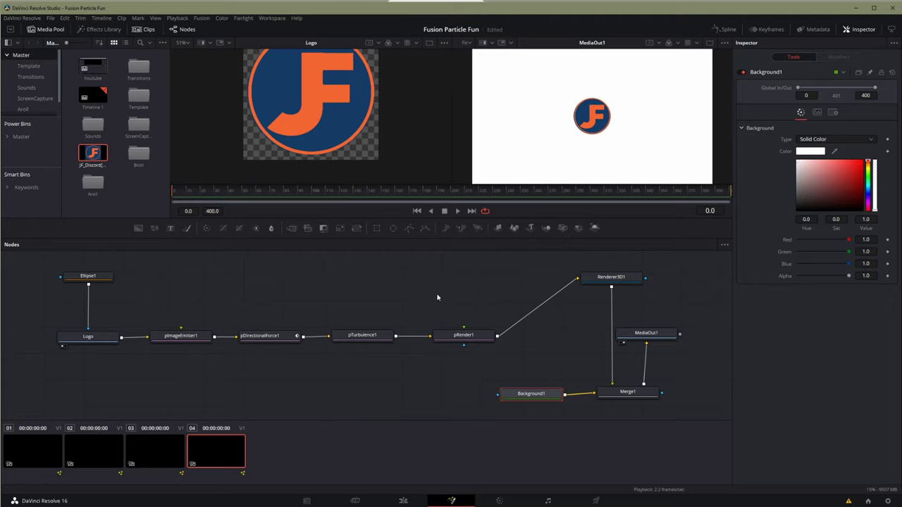
key("space")
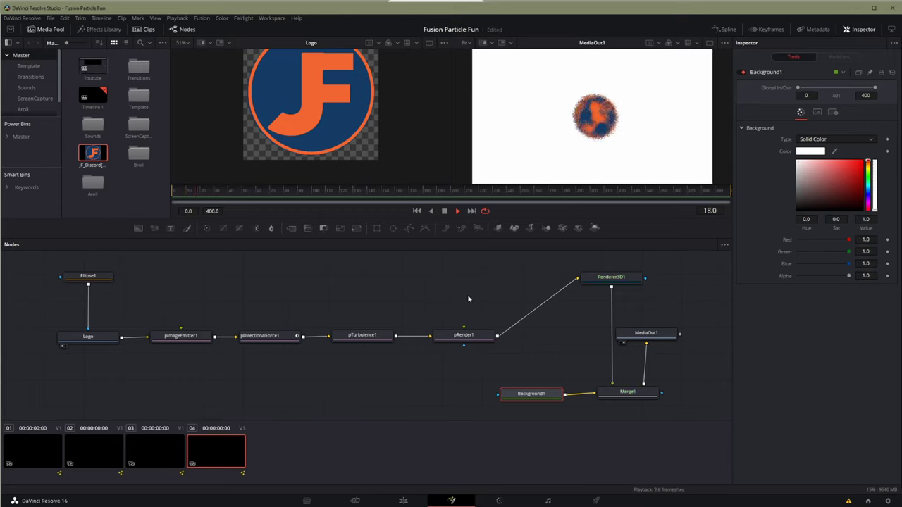
key("space")
- Set pImageEmitter1's X Density to 0.598 and Y Density to 0.63, and preview the animation
left_click(181, 336)
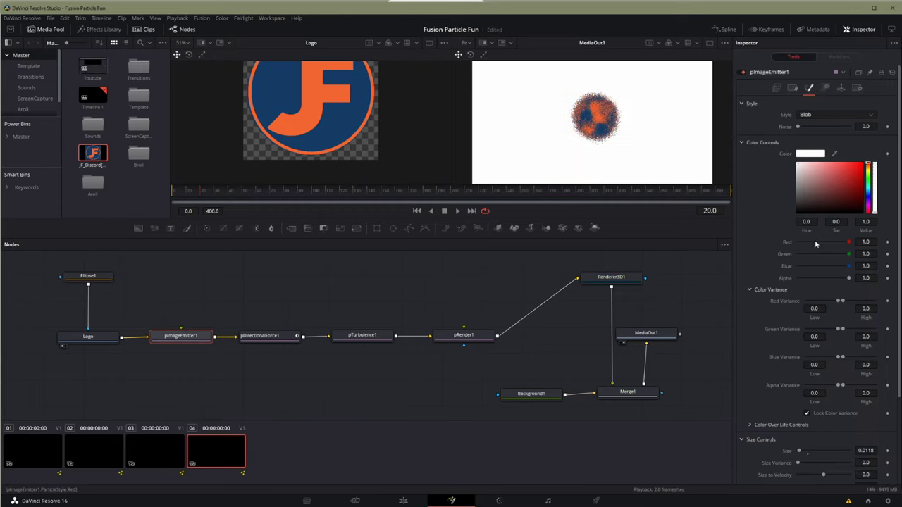
left_click(779, 87)
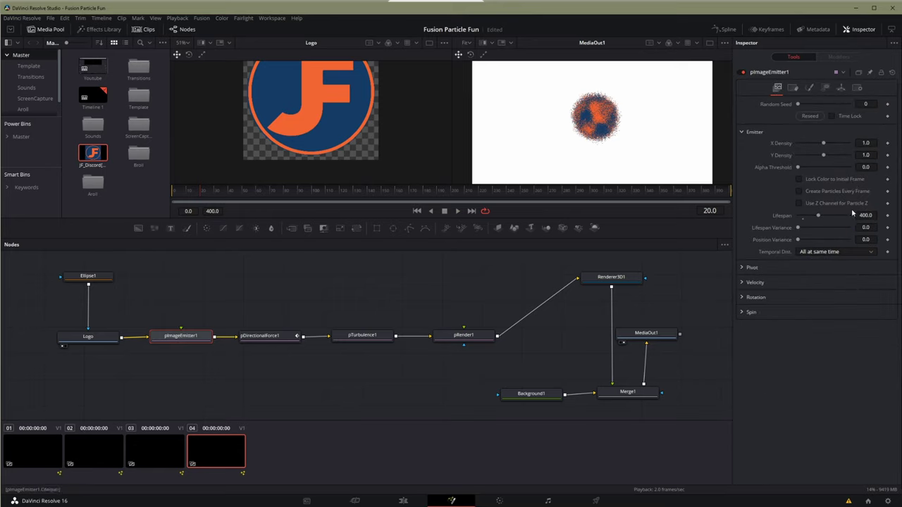
mouse_move(823, 144)
left_mouse_down()
mouse_move(813, 144)
mouse_move(815, 157)
left_mouse_up()
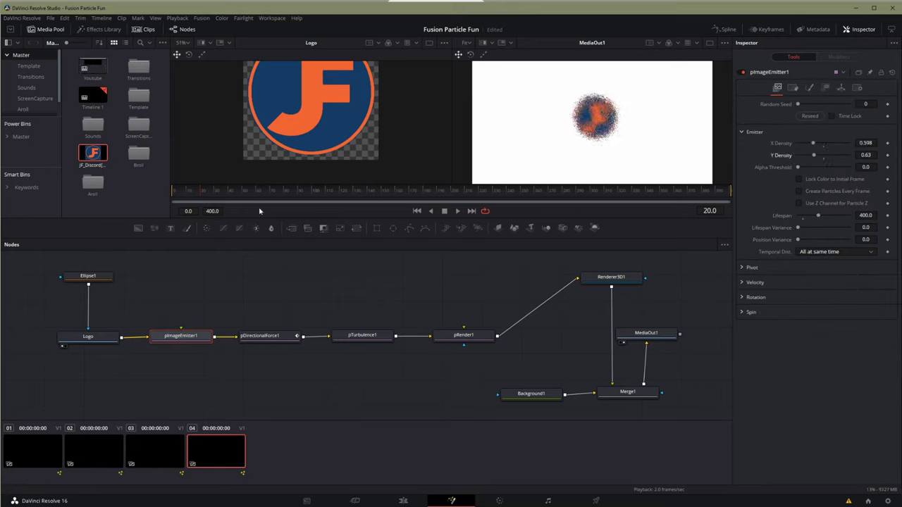
key("Home")
key("space")
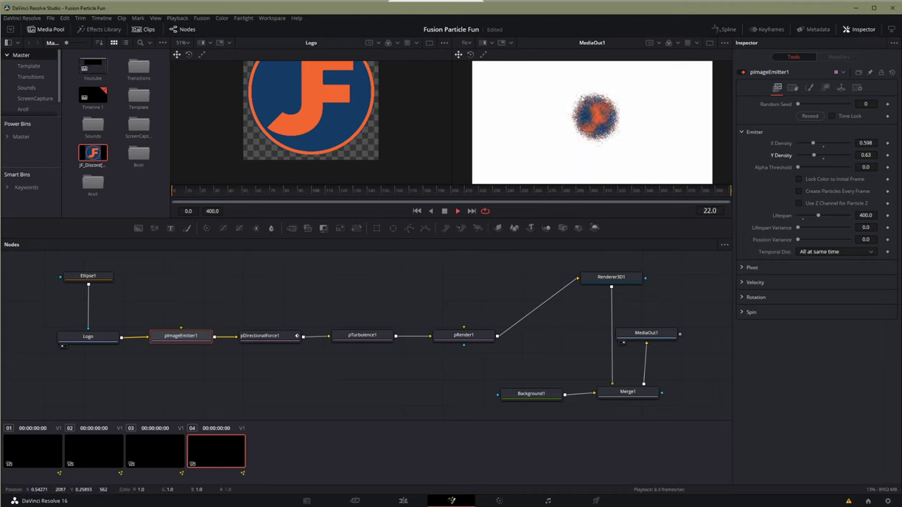
key("space")
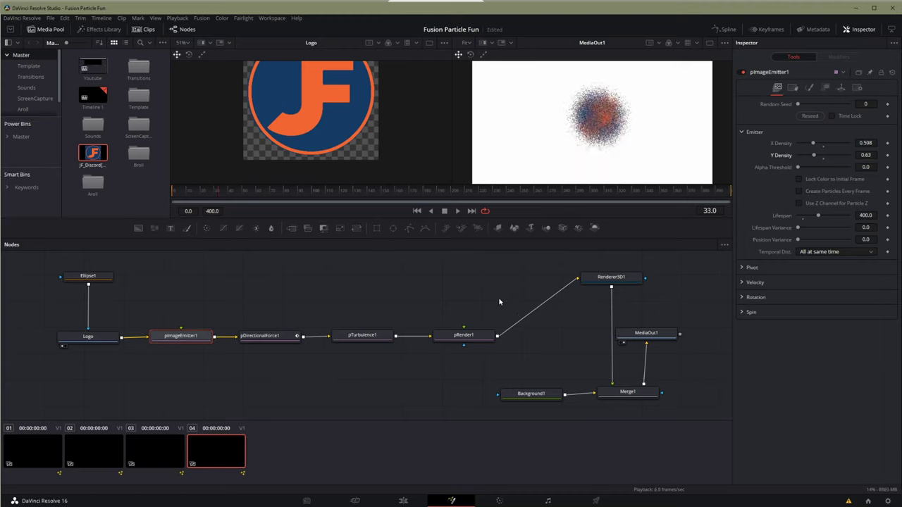
- Add a Camera 3D node above pRender1 and connect it to pRender1
key("shift+space")
type("cam")
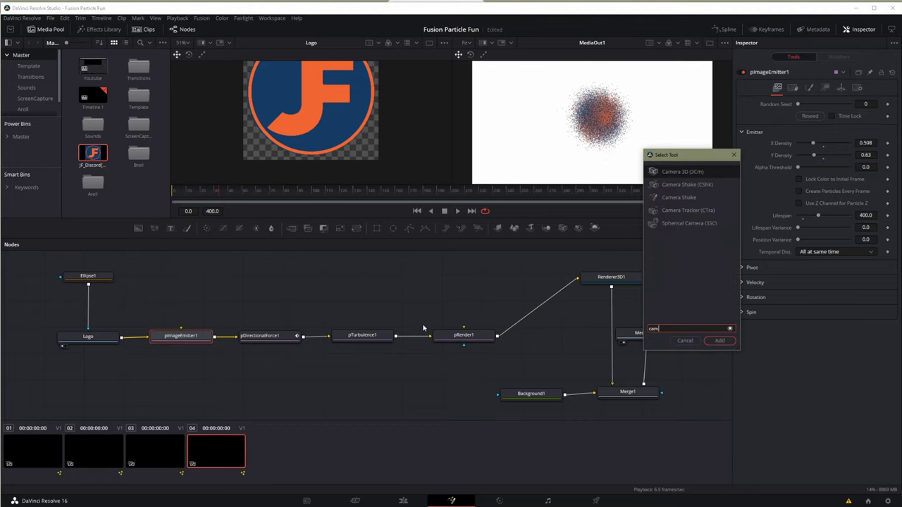
key("Return")
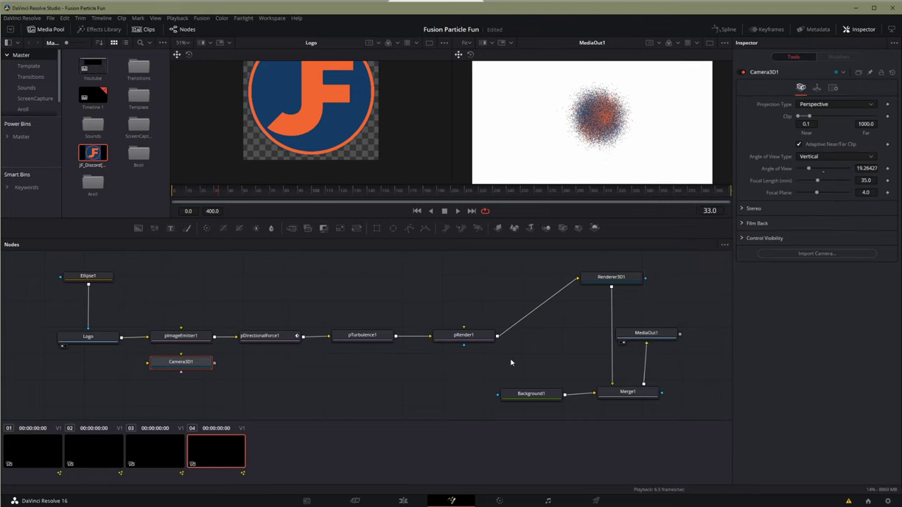
left_click_drag(185, 361, 464, 335)
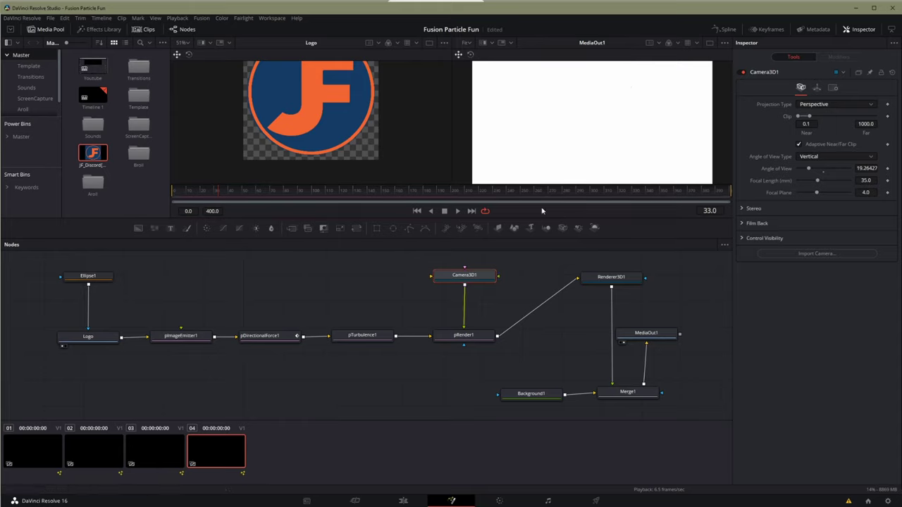
- Move back to frame 2, shift Camera3D1 away from pRender1, and inspect the camera in the first viewer
left_click_drag(215, 190, 175, 192)
left_click_drag(491, 269, 445, 283)
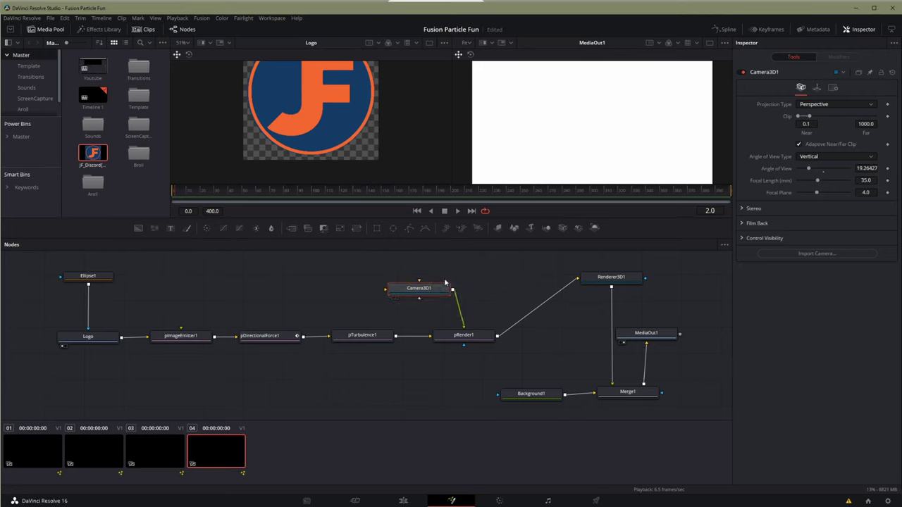
key("1")
left_click_drag(378, 102, 328, 107)
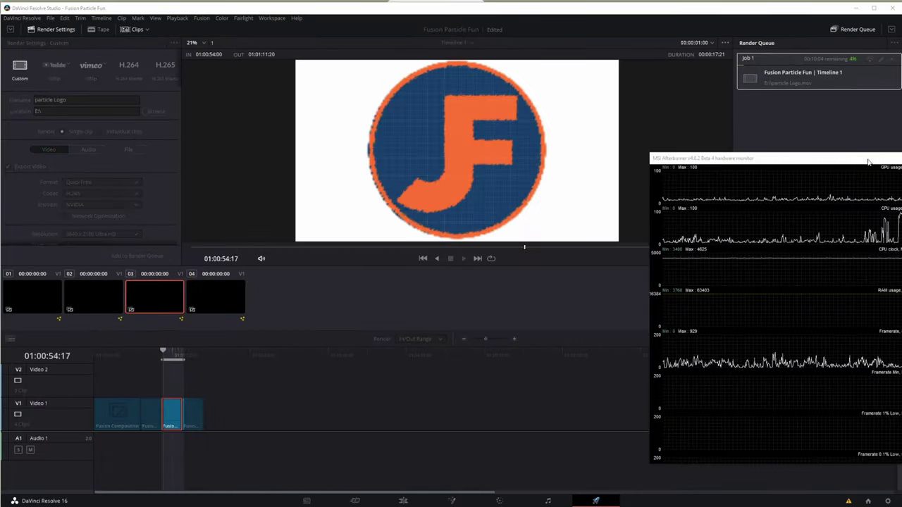
- Move the hardware monitor away from the render queue and open Task Manager's performance graphs to check CPU usage during rendering
left_click_drag(815, 165, 181, 44)
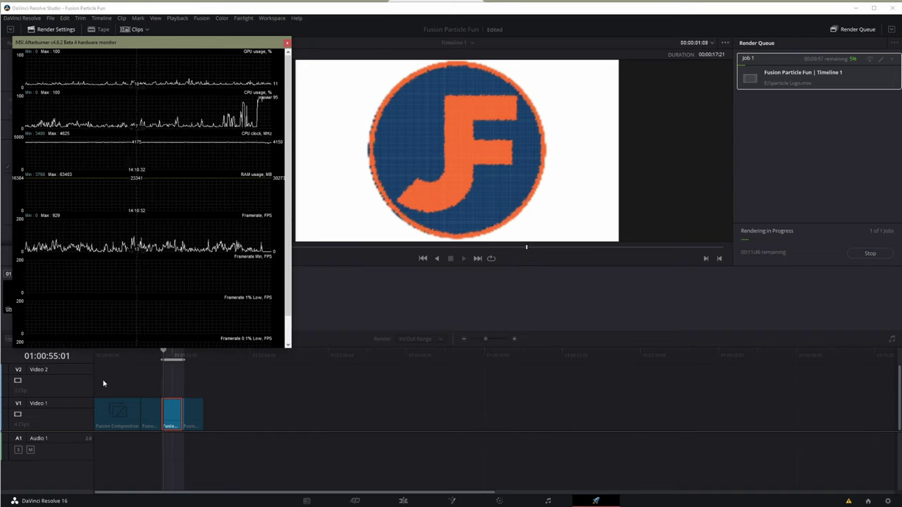
key("super+x")
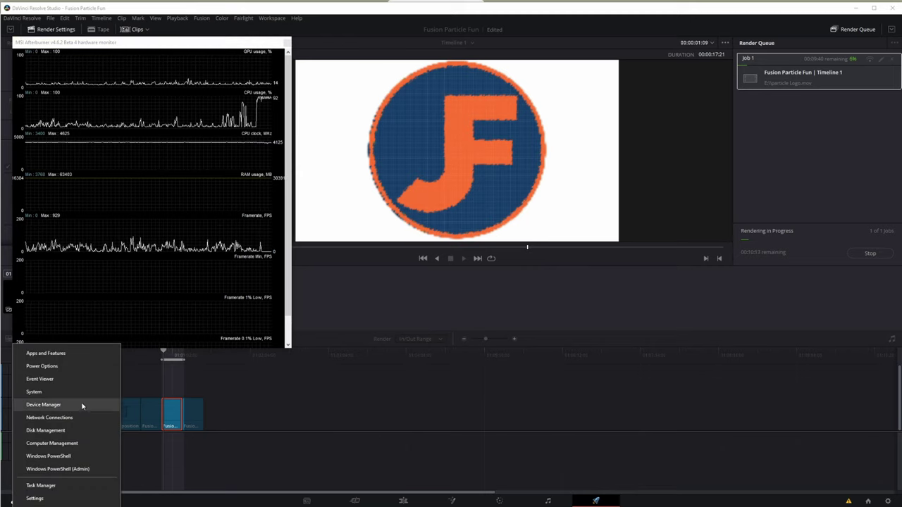
left_click(63, 485)
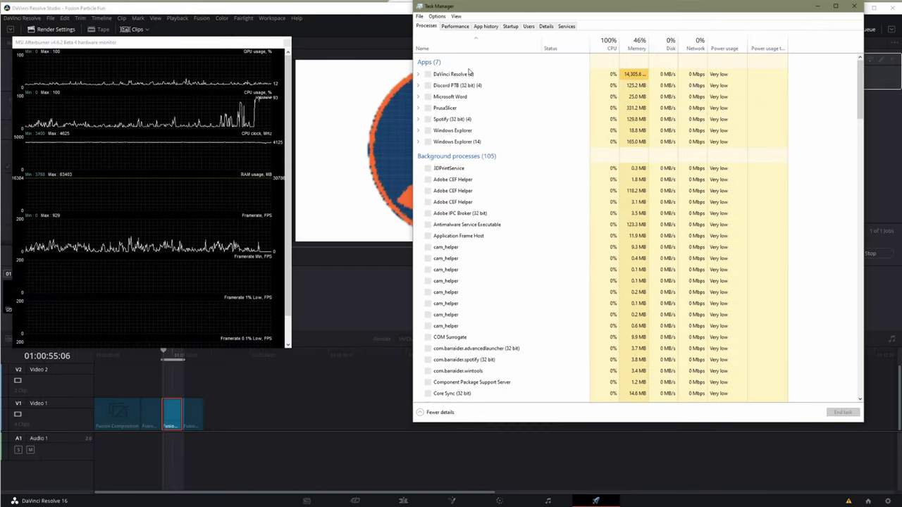
left_click(457, 27)
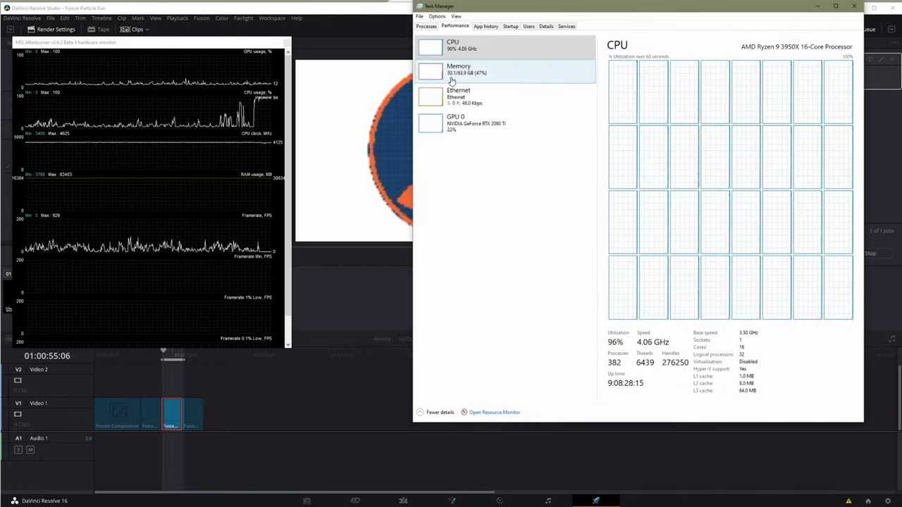
- Examine the GPU 0 and CPU performance graphs in Task Manager during rendering, and move its window aside
left_click(451, 126)
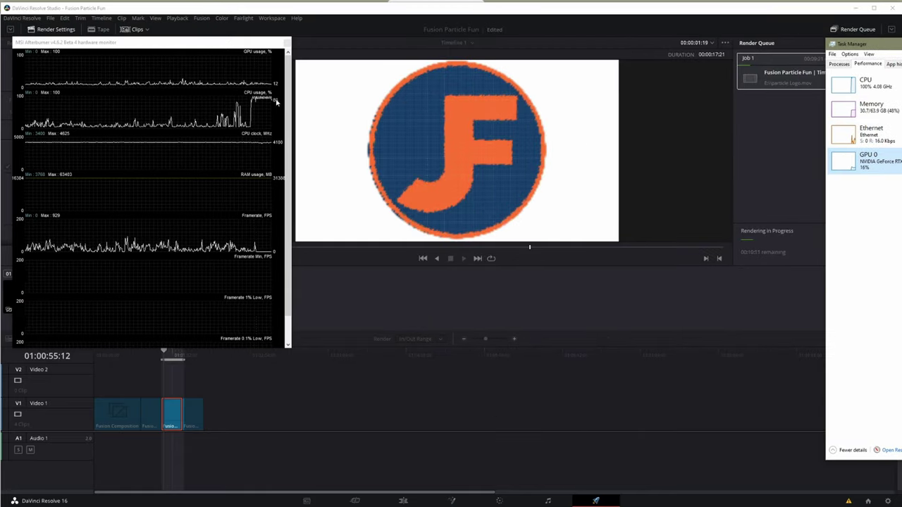
left_click_drag(866, 44, 692, 107)
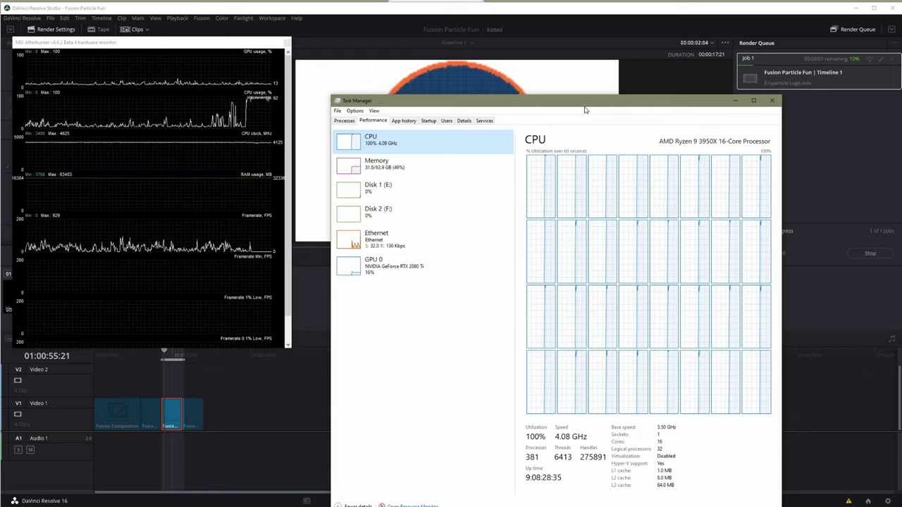
left_click_drag(395, 100, 840, 102)
left_click(444, 221)
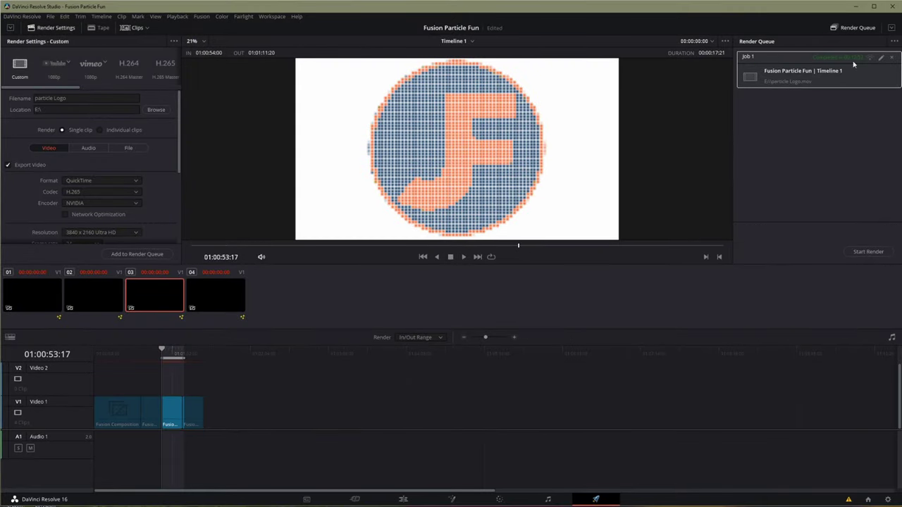
- Switch to the Edit page and move the playhead past the last clip to 01:01:57:10
left_click_drag(181, 357, 179, 358)
left_click(403, 499)
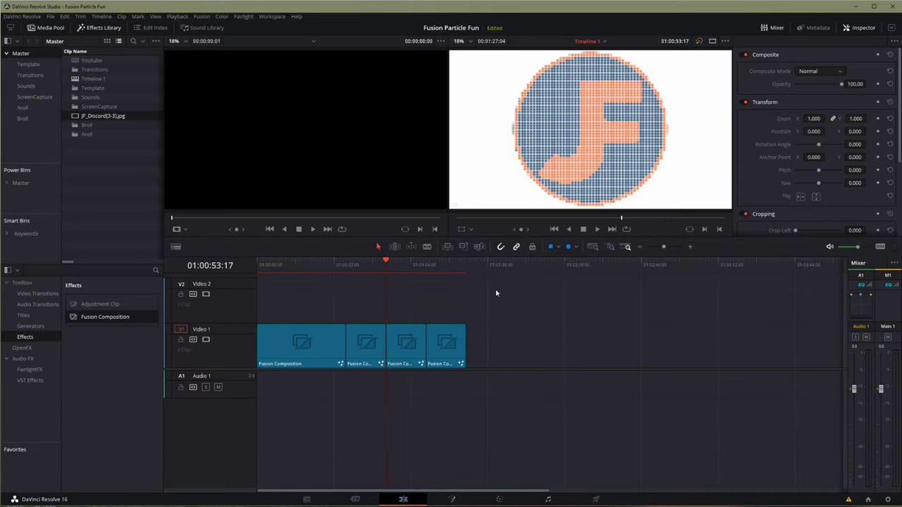
left_click_drag(474, 264, 539, 275)
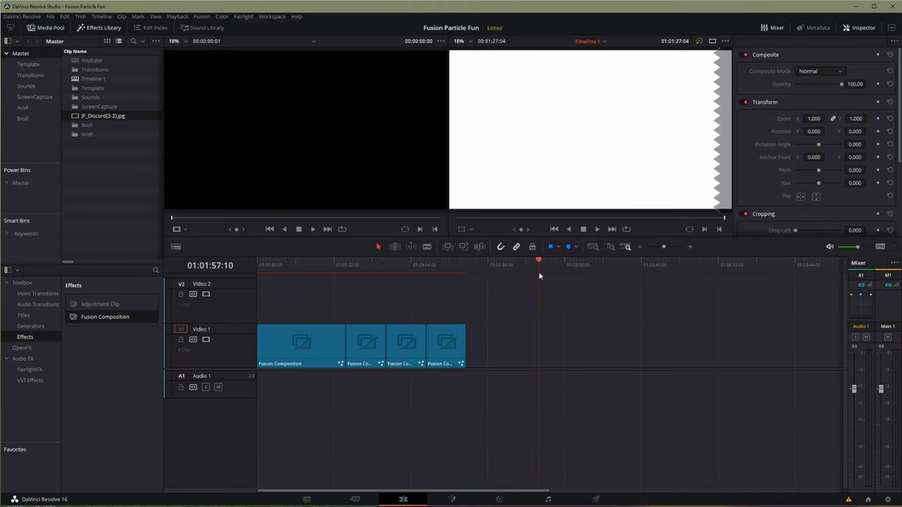
- Import the rendered particle Logo.mov from the Scratch (E:) drive into the Broll bin
right_click(113, 175)
left_click(88, 105)
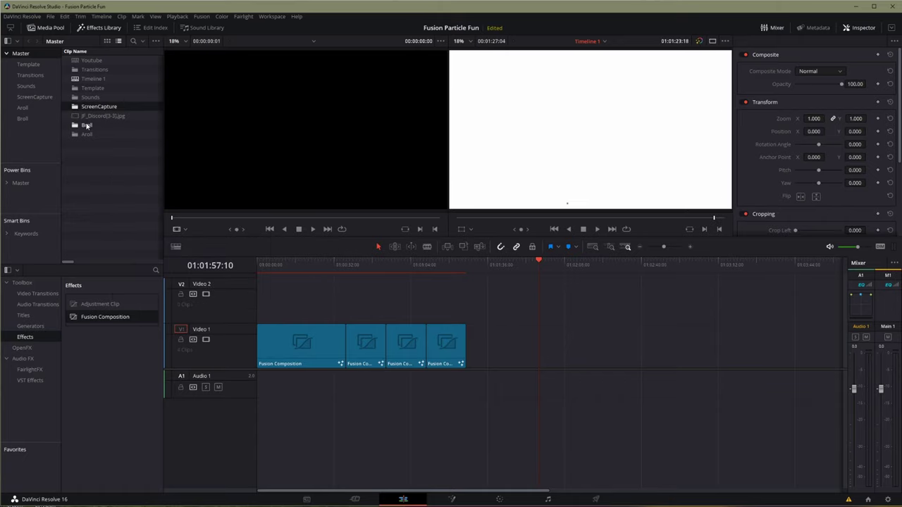
left_click(22, 118)
right_click(85, 176)
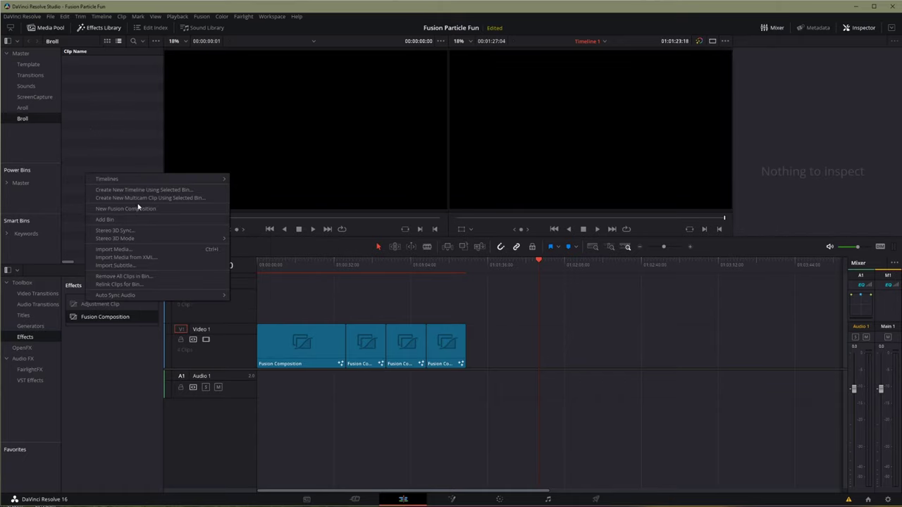
left_click(154, 249)
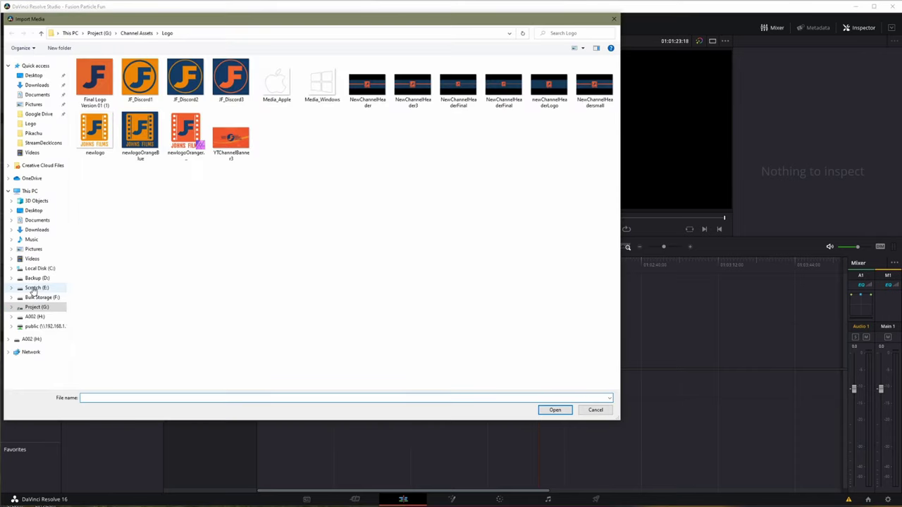
left_click(53, 287)
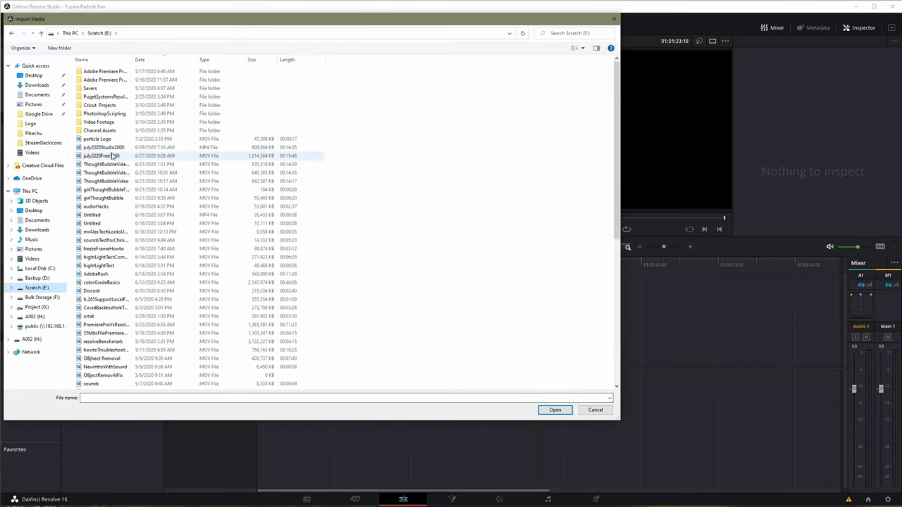
key("Escape")
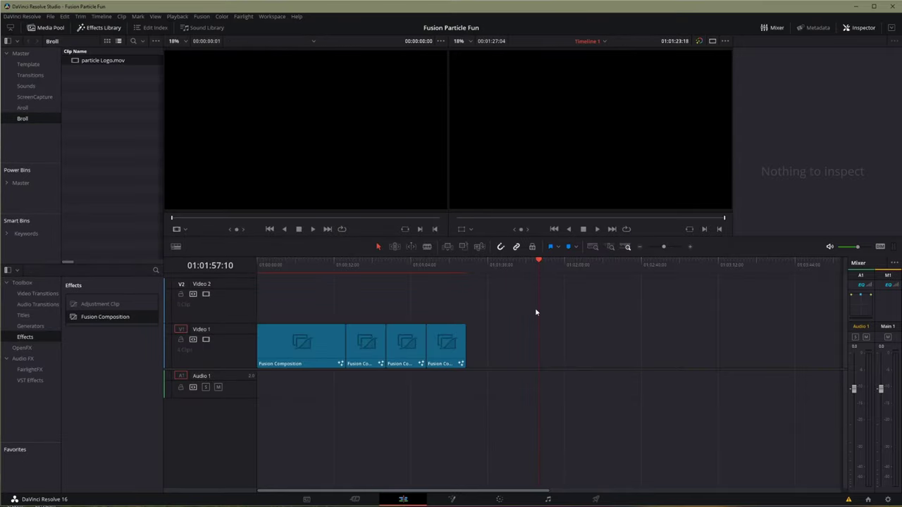
- Place particle Logo.mov on Video 1 so it ends at the playhead, and play it from its start
left_click_drag(113, 62, 498, 345)
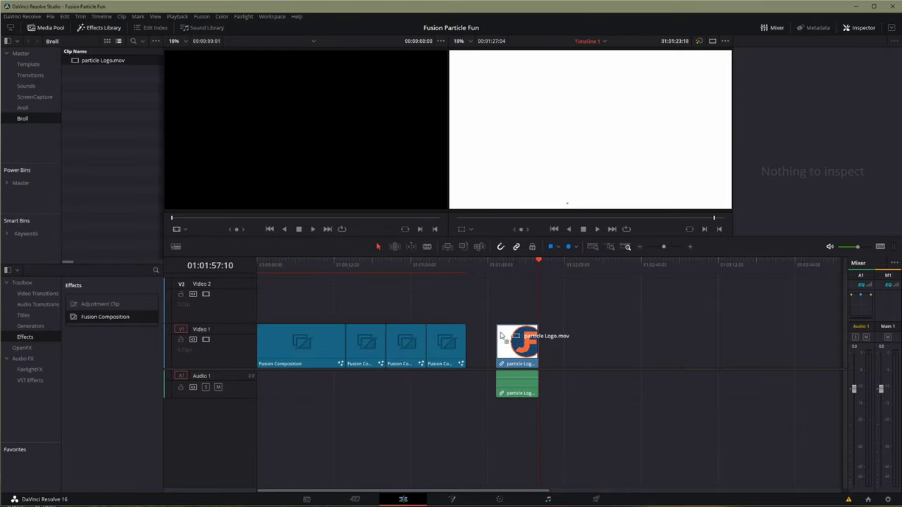
left_click(497, 264)
key("space")
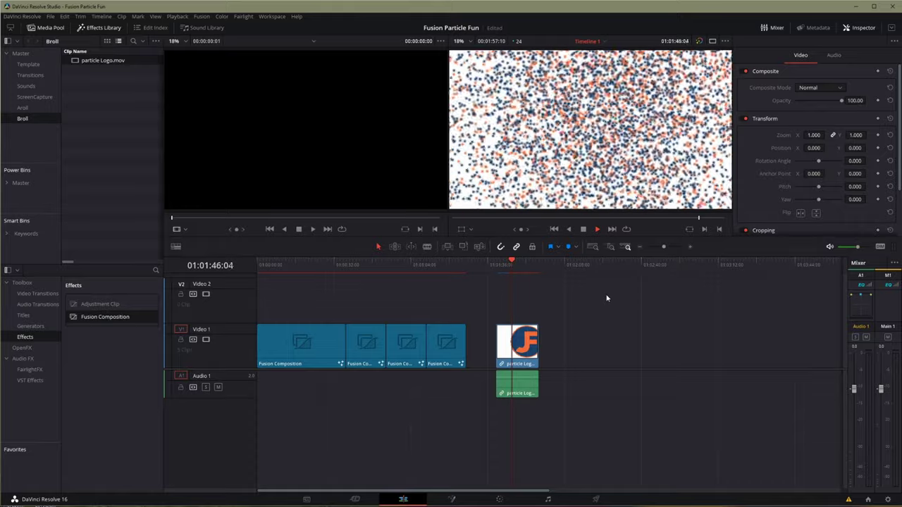
key("space")
- Check the end of particle Logo.mov, trim its end back to about 01:01:51:22, and replay it from its start
left_click(523, 345)
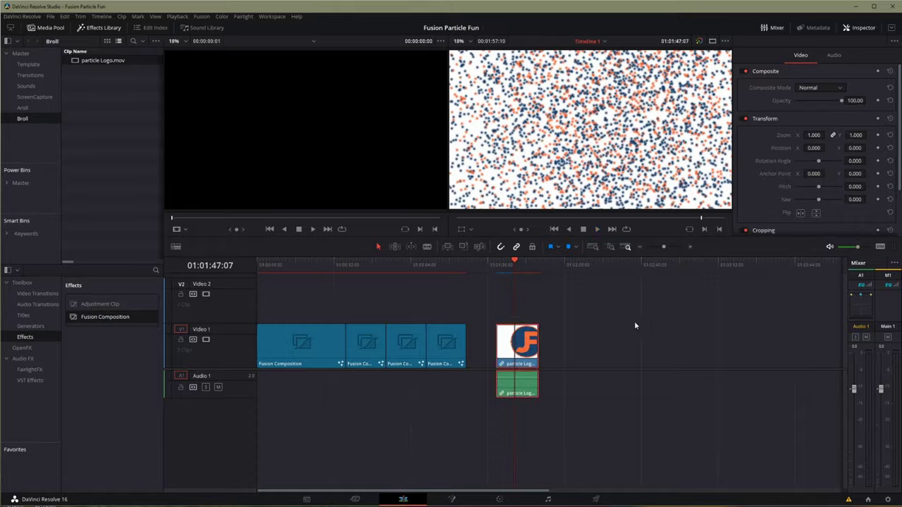
left_click_drag(512, 264, 541, 269)
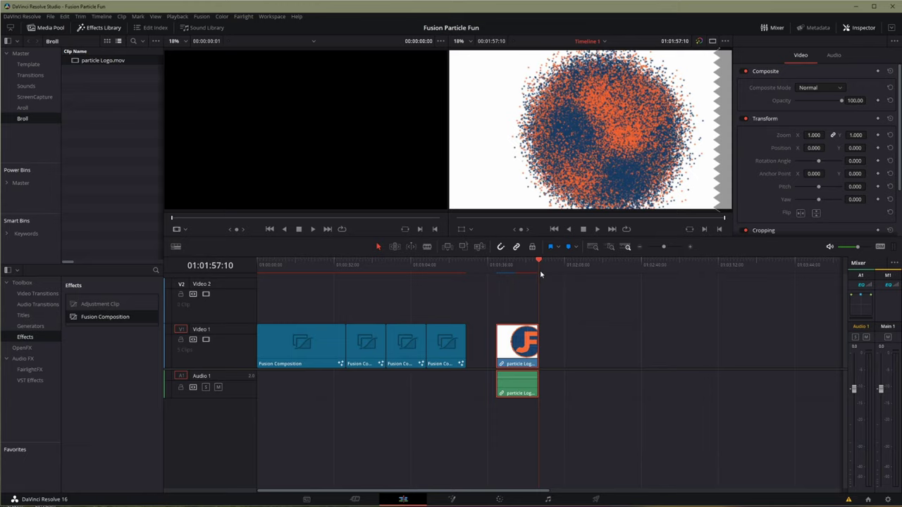
left_click_drag(537, 341, 523, 342)
left_click(497, 272)
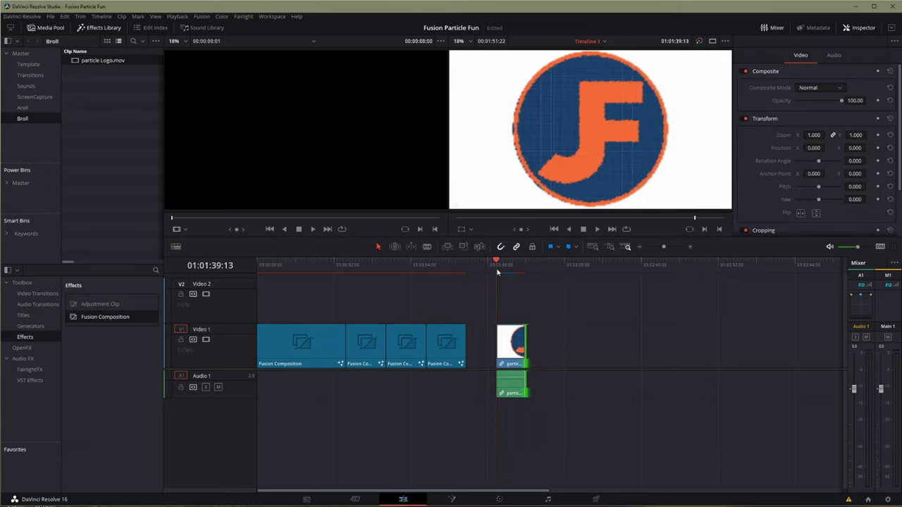
key("space")
- Show the retime curve of the trimmed particle Logo.mov clip and switch it from Retime Frame to Retime Speed
left_click(516, 347)
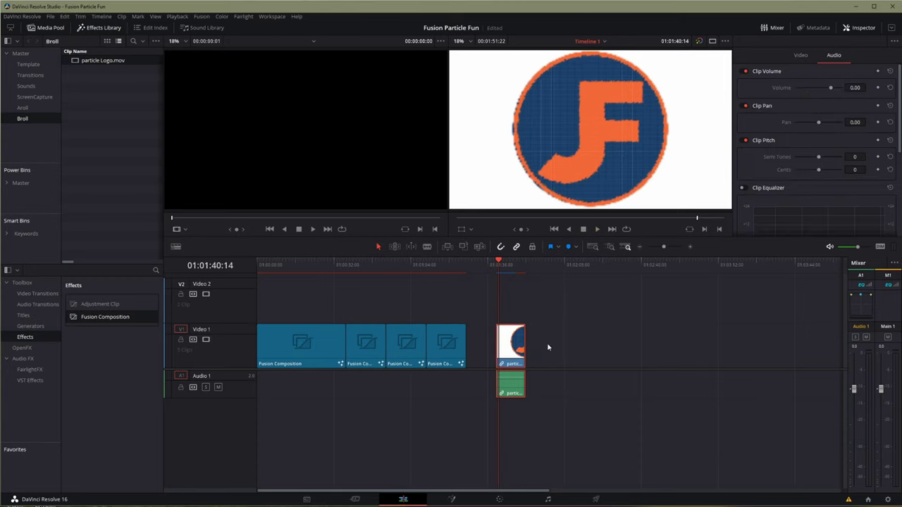
right_click(513, 343)
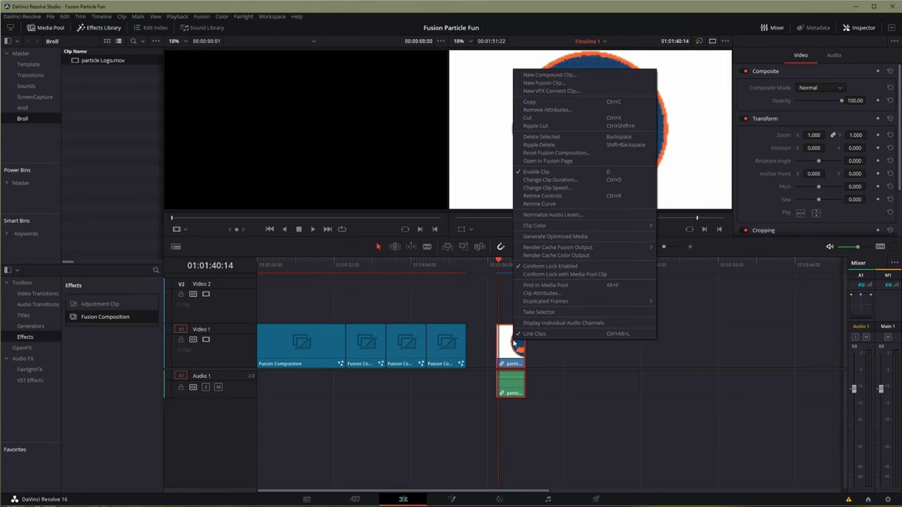
left_click(558, 205)
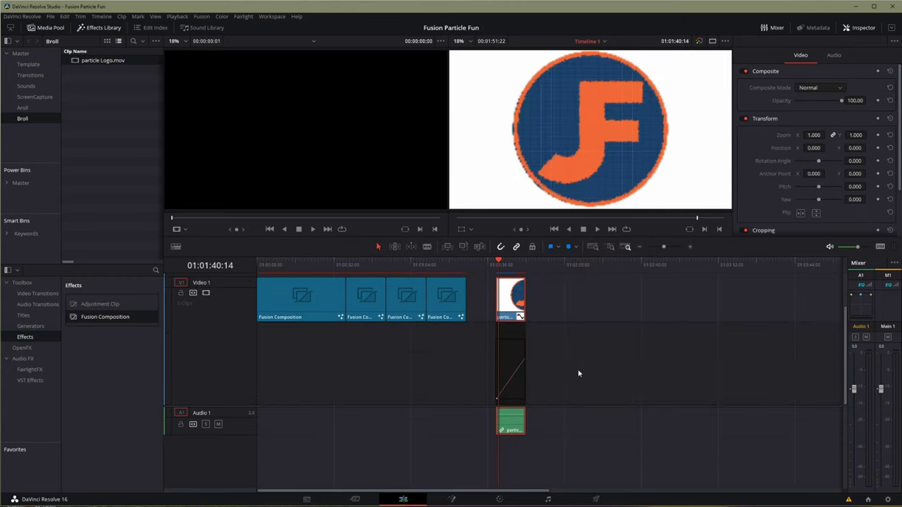
scroll(546, 345, "up", 5)
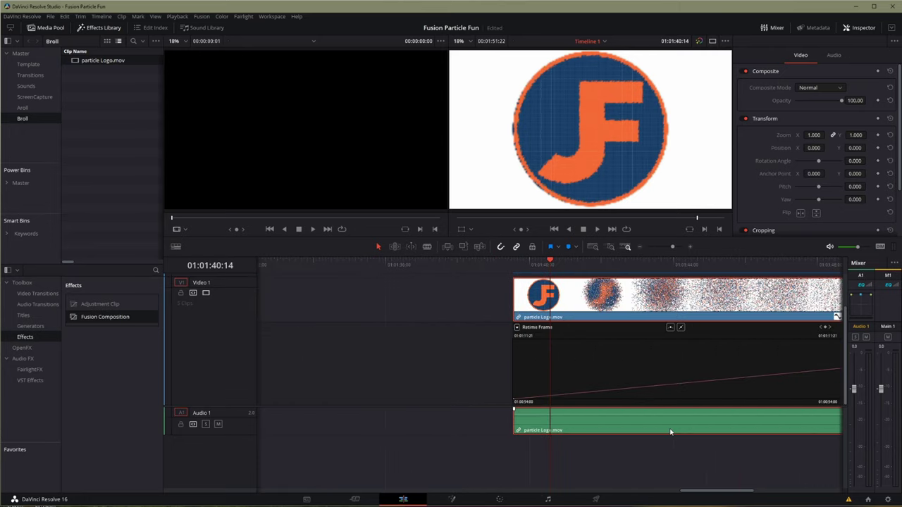
scroll(661, 452, "down", 3)
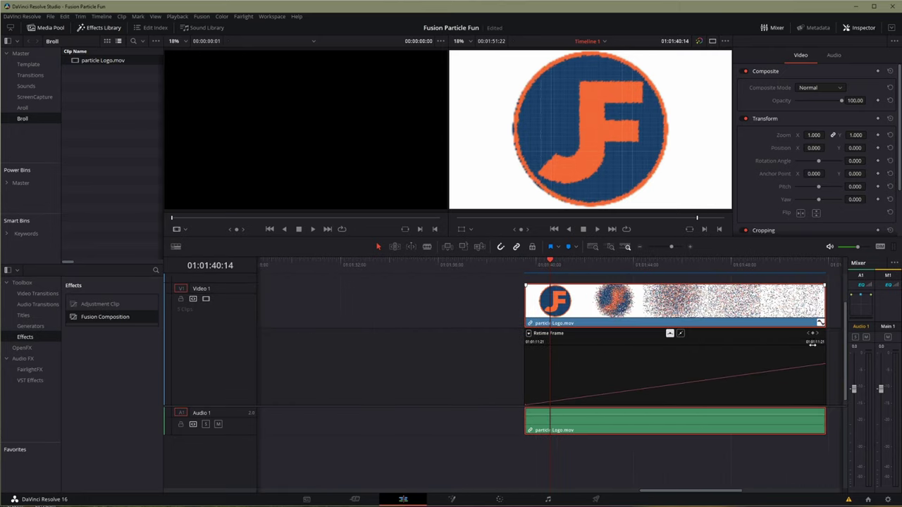
left_click(529, 334)
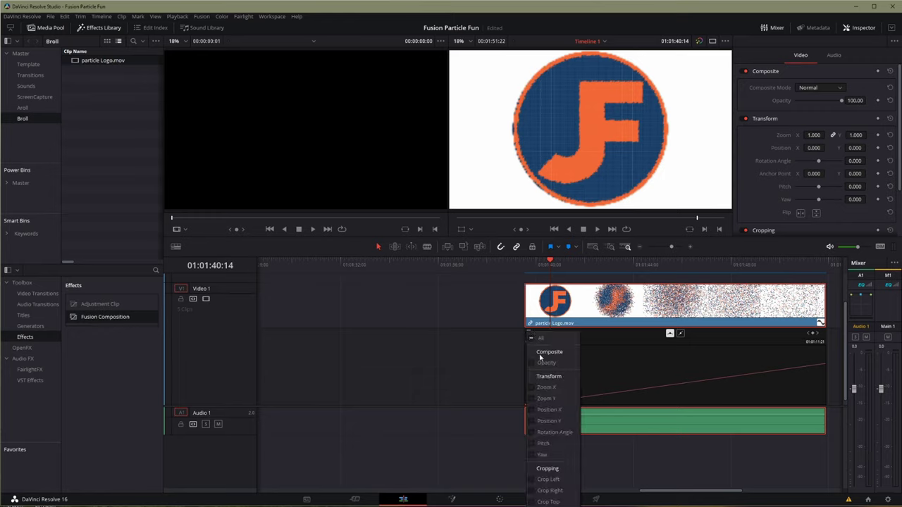
left_click(532, 386)
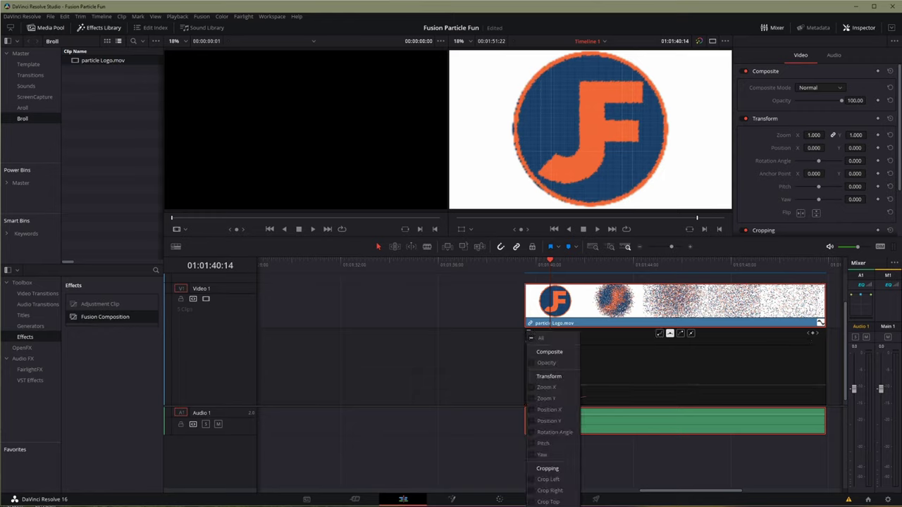
left_click(489, 392)
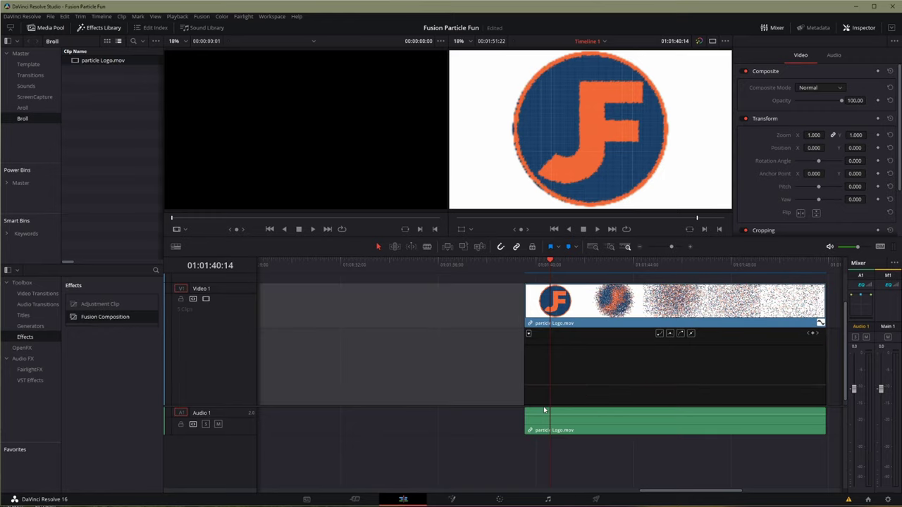
left_click(595, 386)
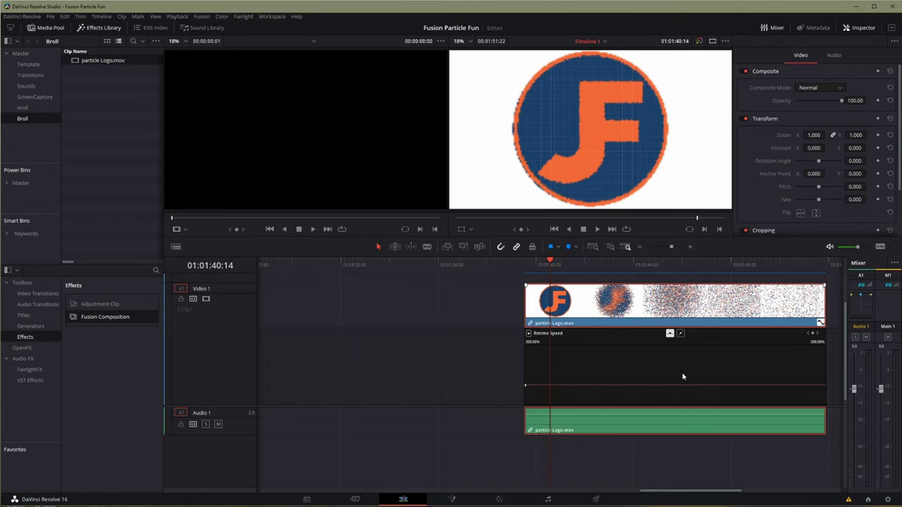
- Raise the clip's speed curve slightly, add a raised speed keyframe near its end, and move that keyframe much earlier in the clip
left_click_drag(824, 386, 784, 383)
left_click(770, 266)
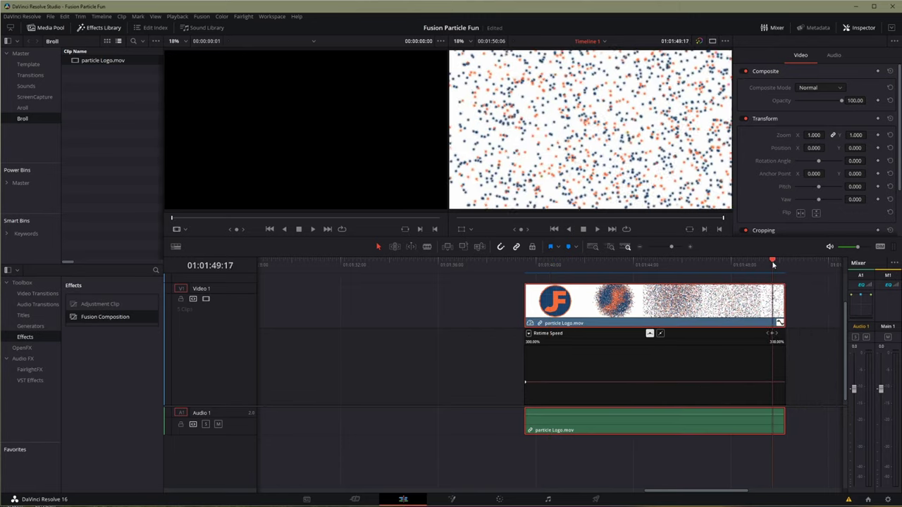
left_click_drag(775, 381, 773, 413)
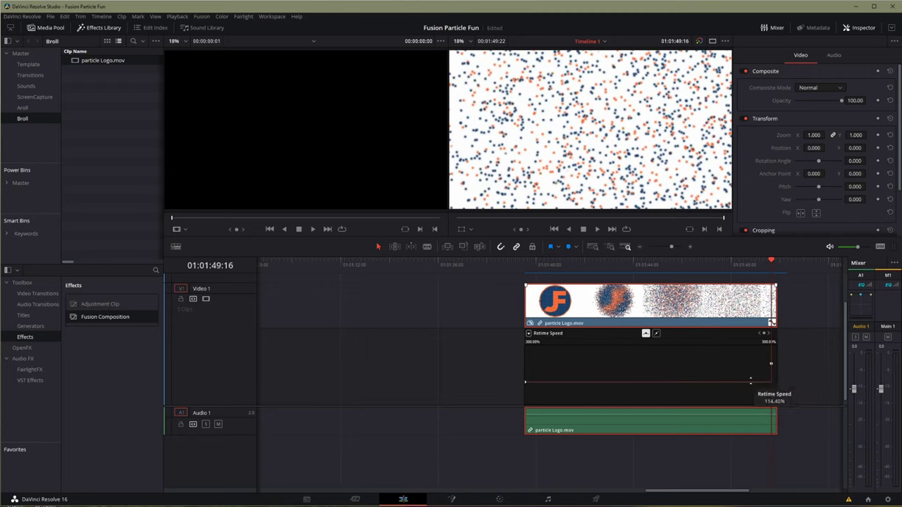
left_click_drag(771, 364, 598, 364)
- Smooth the speed keyframe into a gradual ramp with long curve handles, and play the clip from its start
left_click(593, 334)
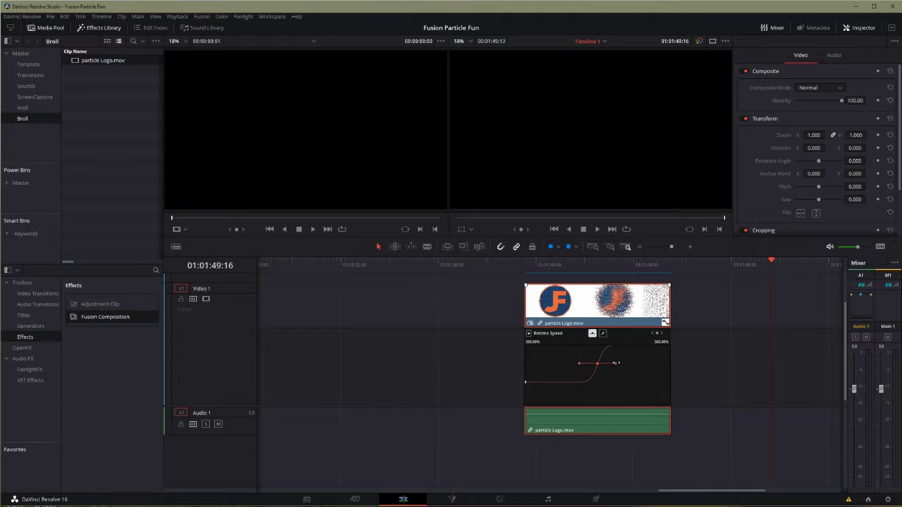
left_click_drag(617, 363, 635, 343)
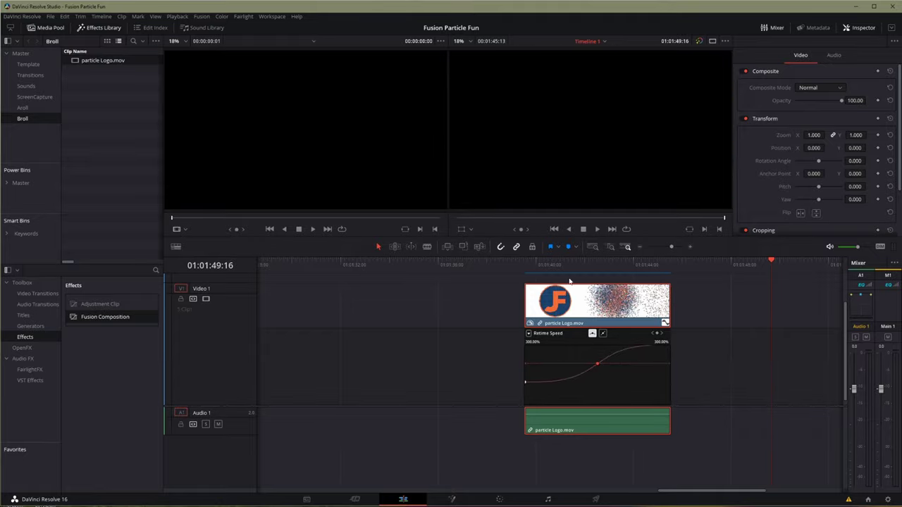
left_click(525, 263)
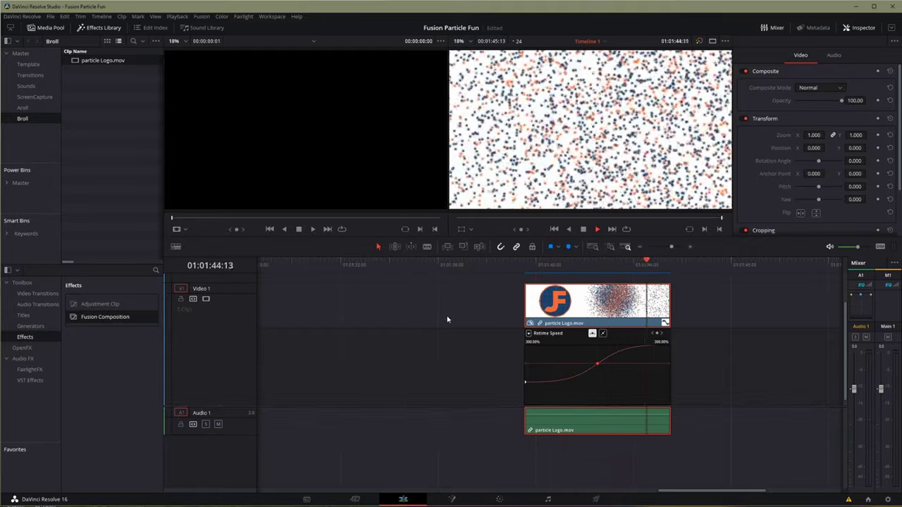
key("space")
- Duplicate the retimed clip directly after the original at 01:01:45:13, and bring up the copy's retime controls and speed options
key("ctrl+minus")
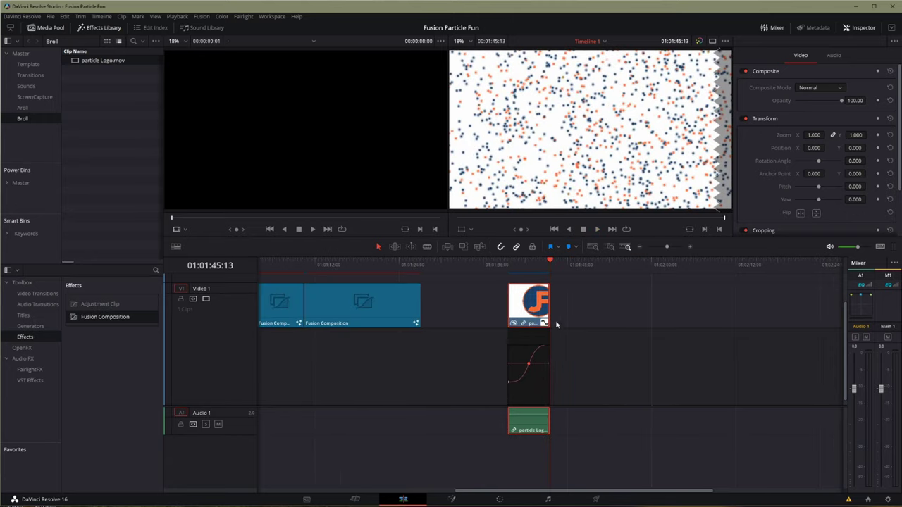
left_click_drag(525, 301, 577, 312)
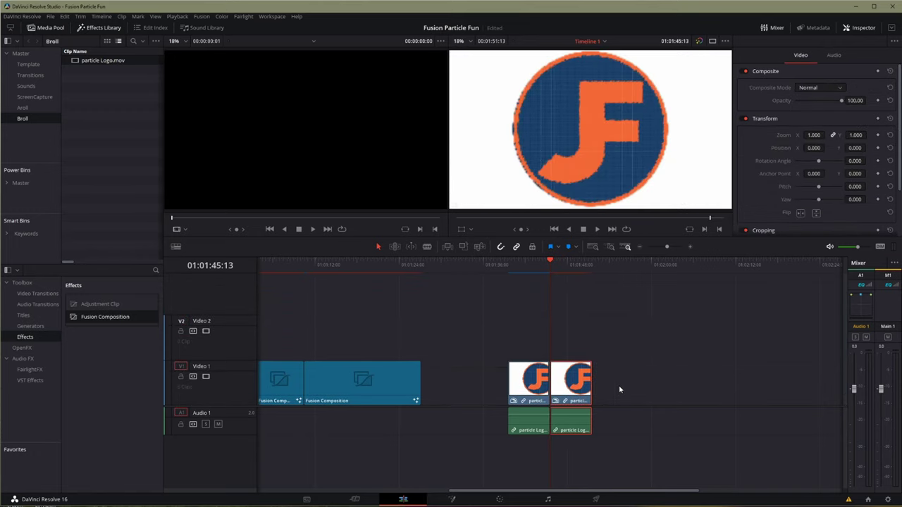
right_click(574, 386)
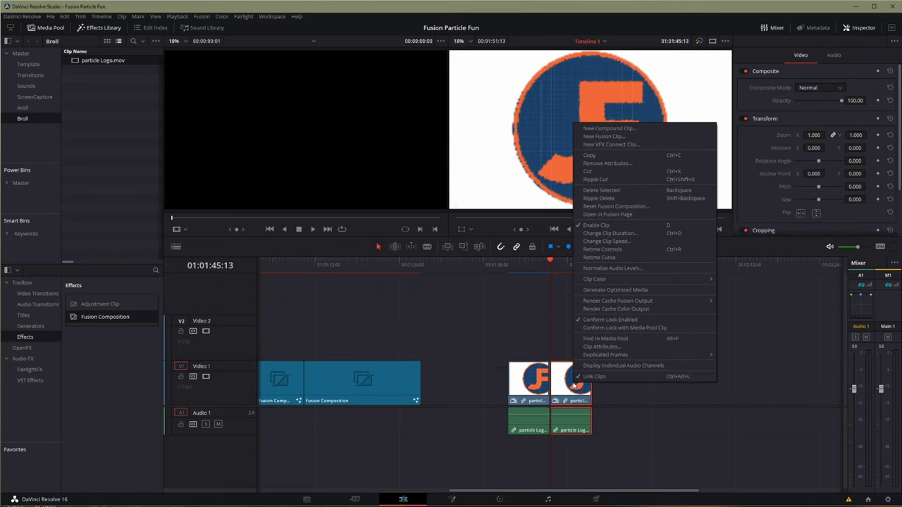
left_click(622, 250)
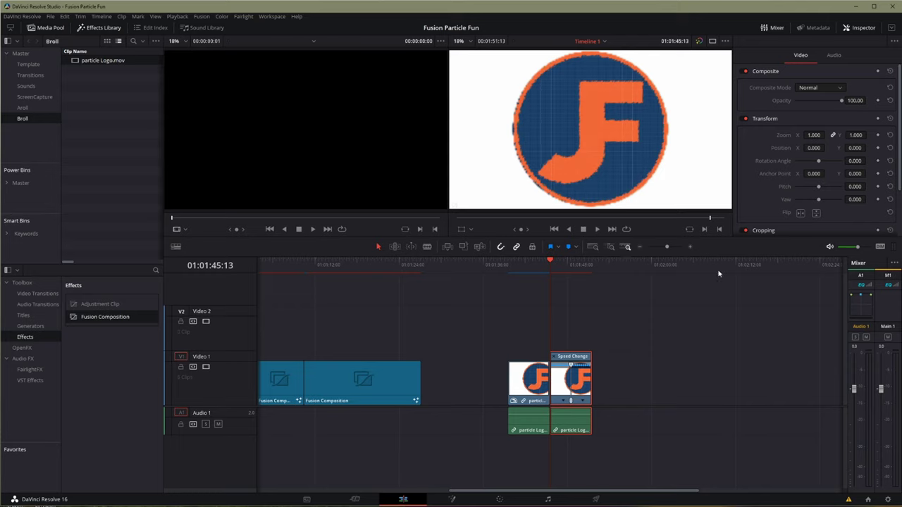
right_click(564, 402)
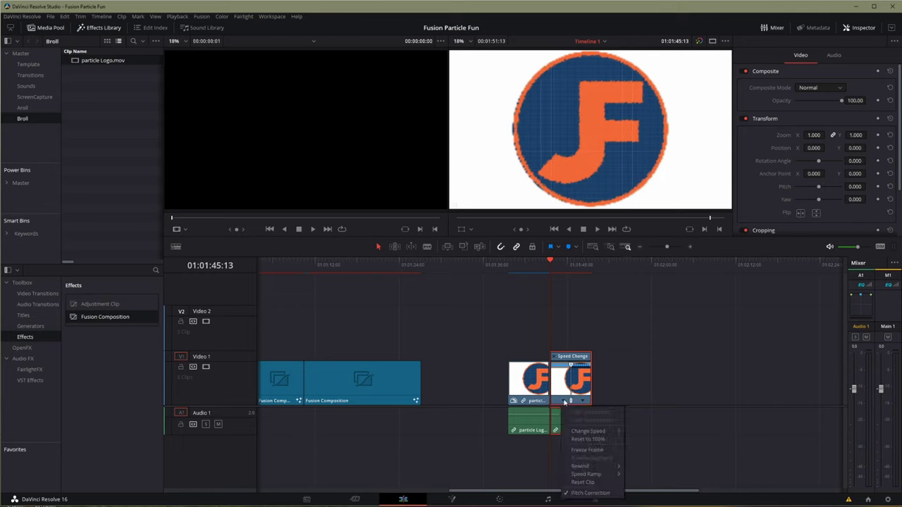
- Close the copy's retime options and replace it with a video-only duplicate of the retimed clip directly after the original
key("Escape")
key("Delete")
left_click_drag(525, 386, 574, 384)
- Reverse the duplicate's speed, replacing its non-linear speed map with a constant one, and play both clips in sequence
right_click(574, 384)
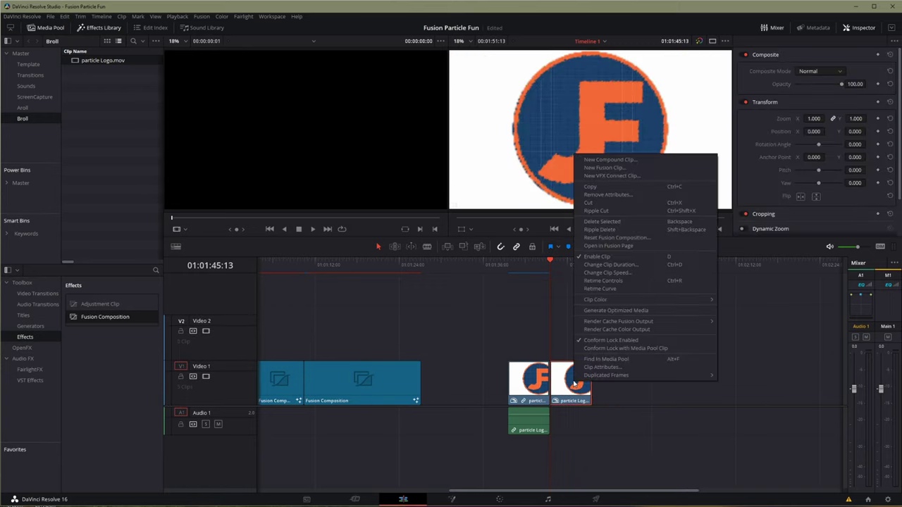
left_click(621, 273)
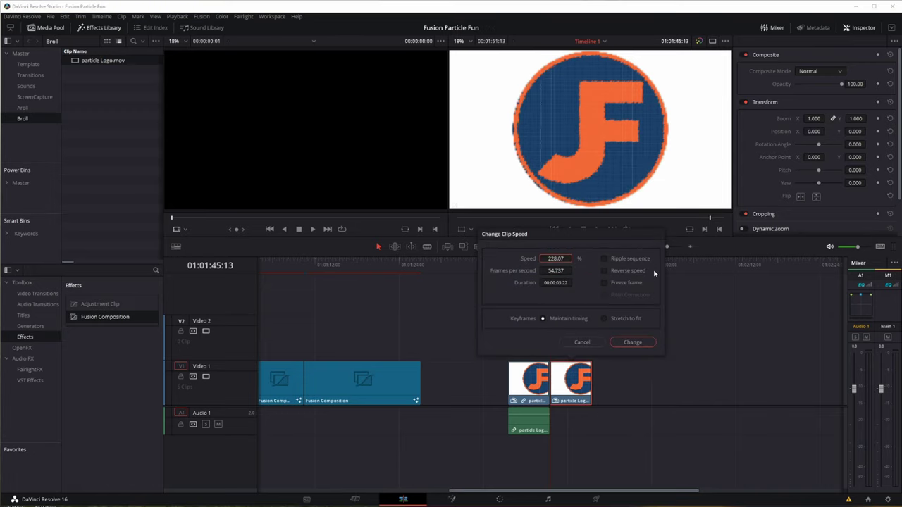
left_click(605, 271)
left_click(633, 342)
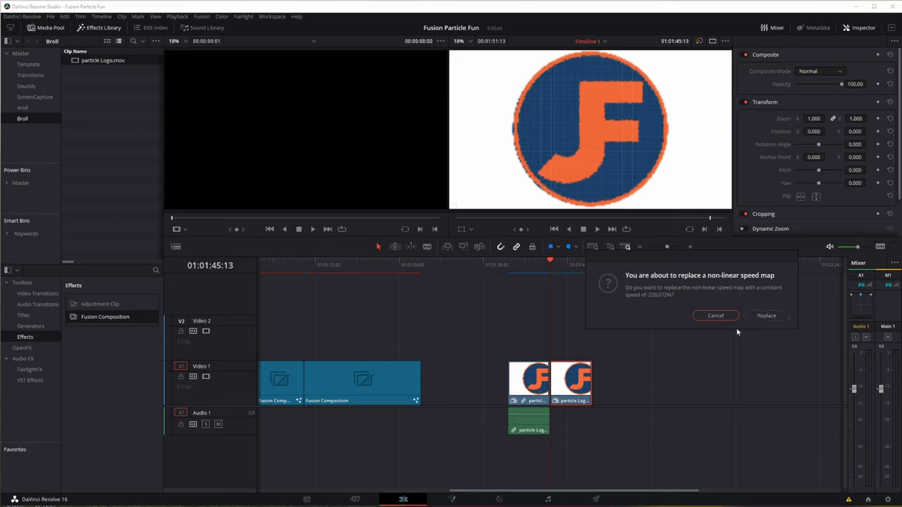
left_click(773, 316)
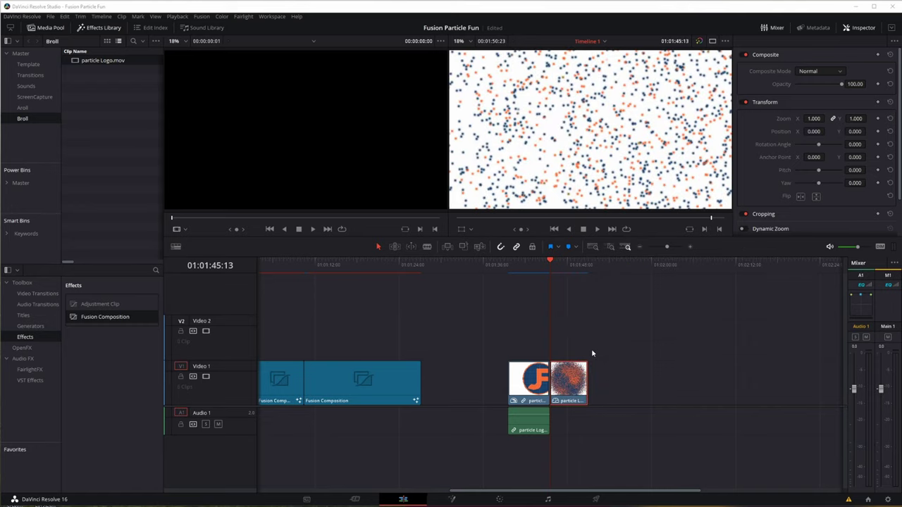
key("Up")
key("space")
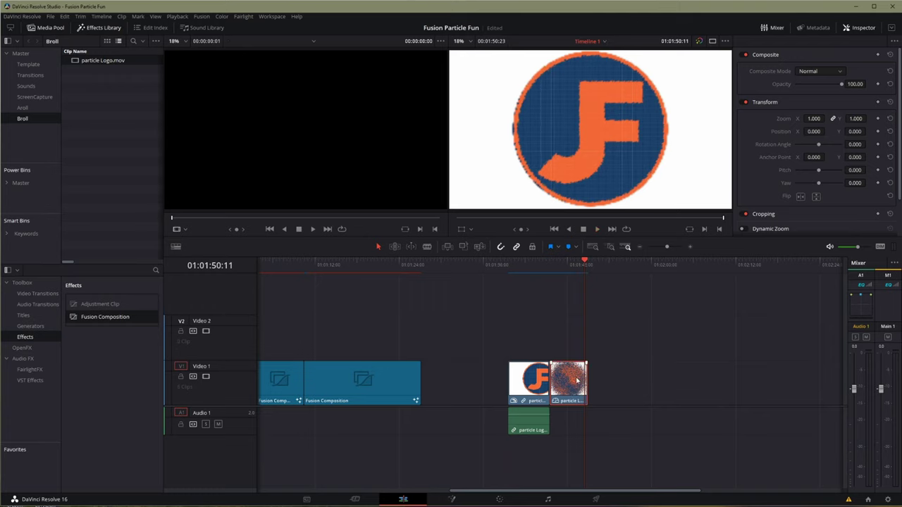
- Show the retime curves of both particle Logo.mov clips and switch them to Retime Speed, with a speed keyframe in the reversed clip
scroll(581, 379, "up", 3)
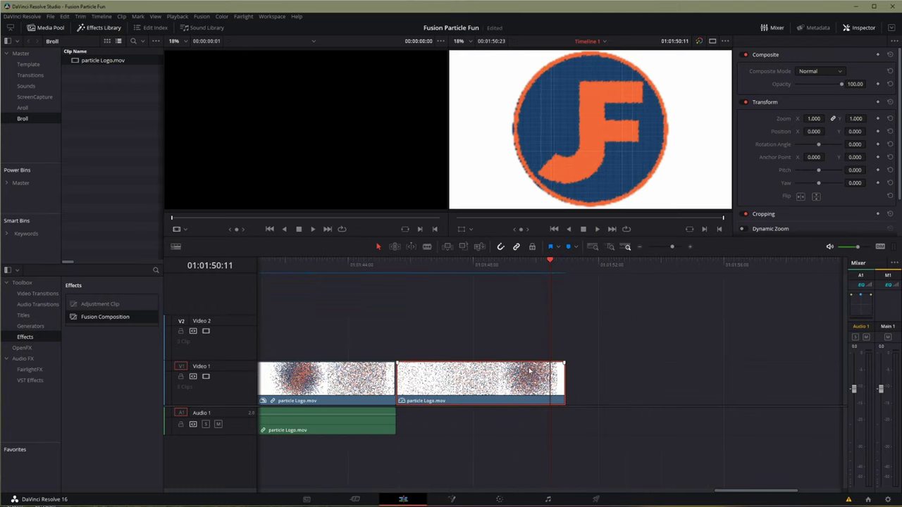
right_click(623, 395)
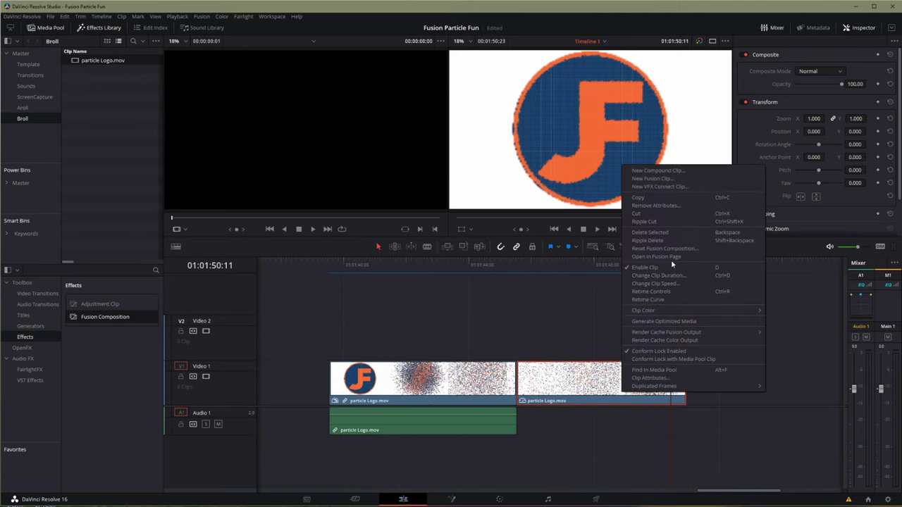
left_click(668, 299)
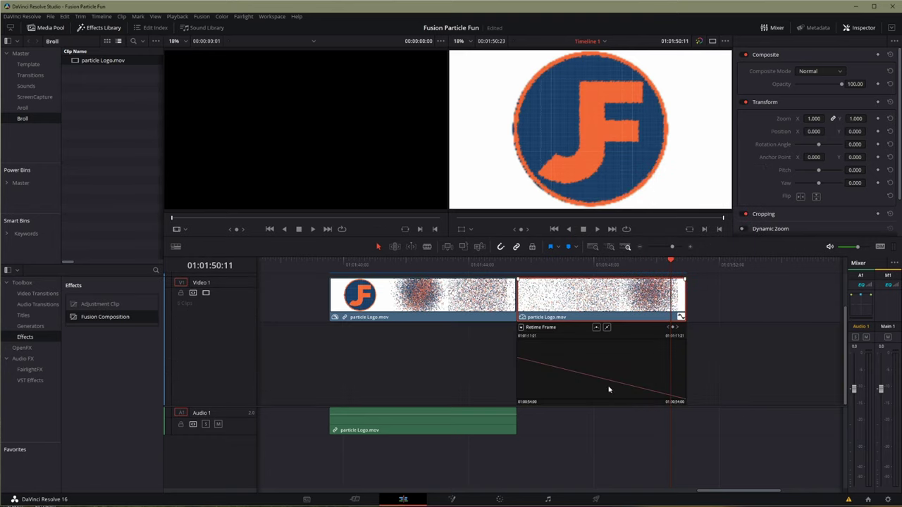
left_click(488, 311)
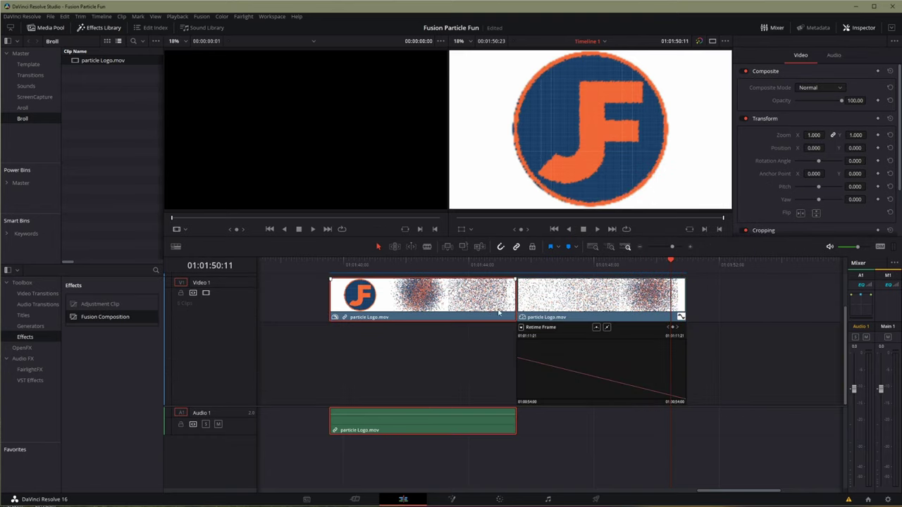
right_click(499, 308)
left_click(525, 441)
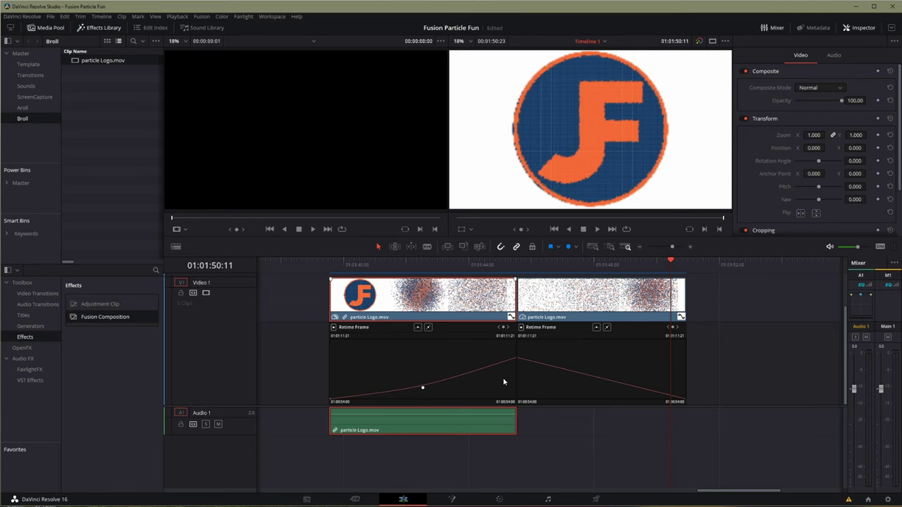
left_click(604, 386)
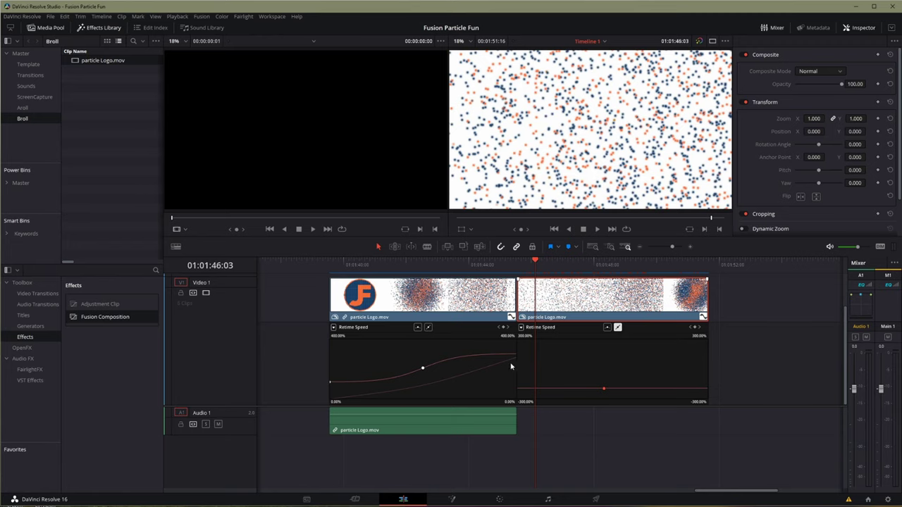
- Speed up the reversed clip's opening section before its keyframe and slow the section after it to about -120%
left_click_drag(547, 388, 547, 377)
left_click_drag(557, 327, 559, 466)
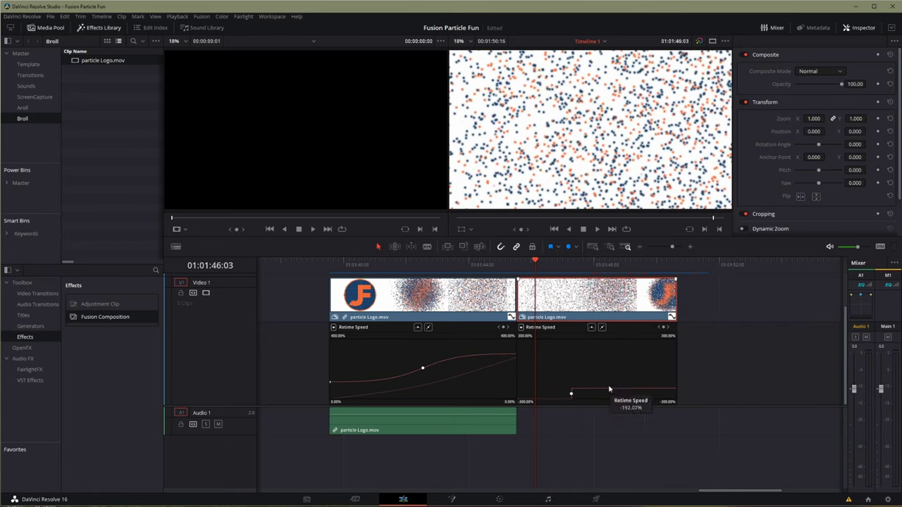
left_click(571, 393)
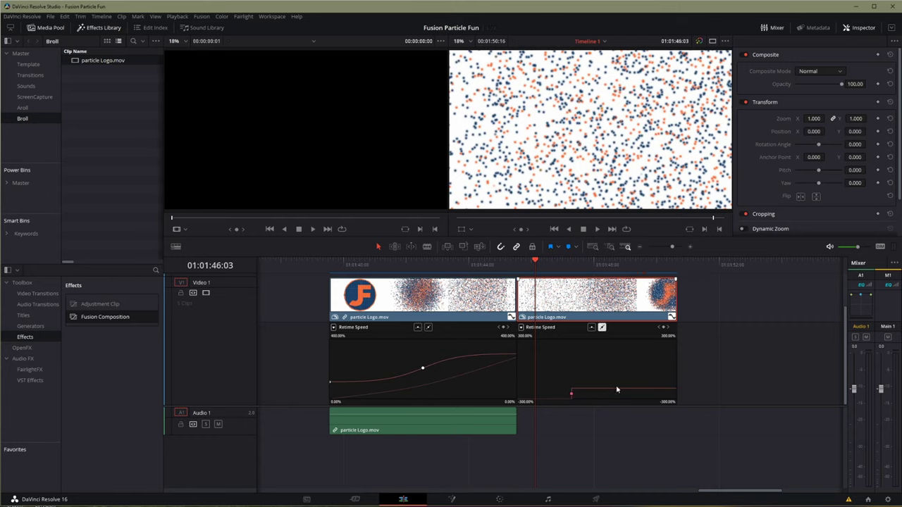
left_click_drag(616, 385, 613, 352)
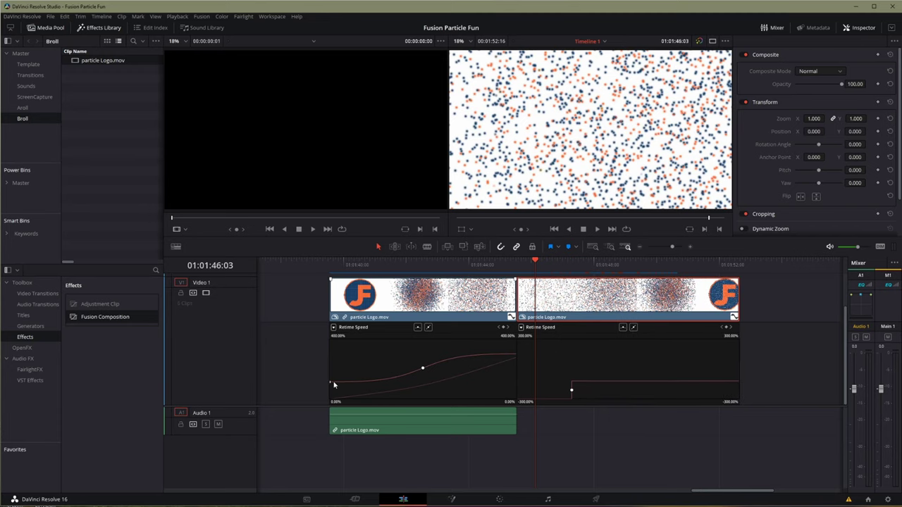
- Nudge the original clip's speed curve very slightly faster near its start and end
left_click(336, 381)
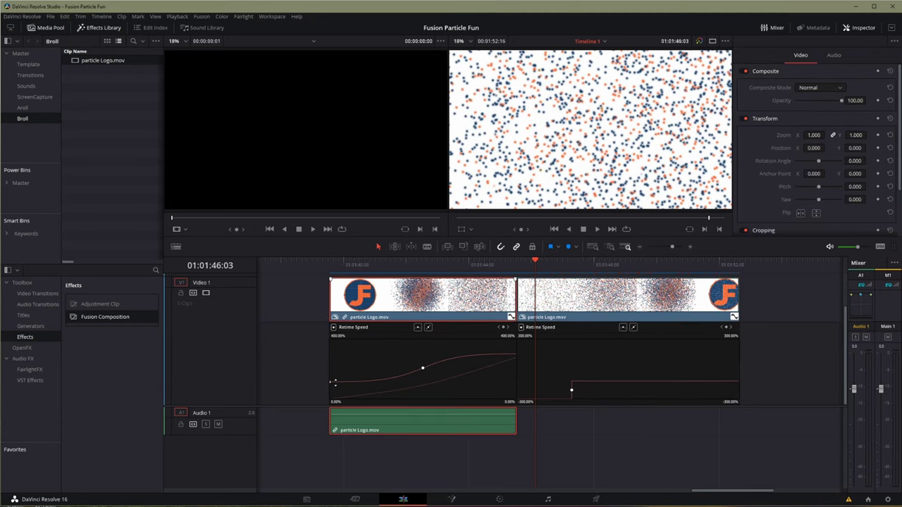
left_click(343, 273)
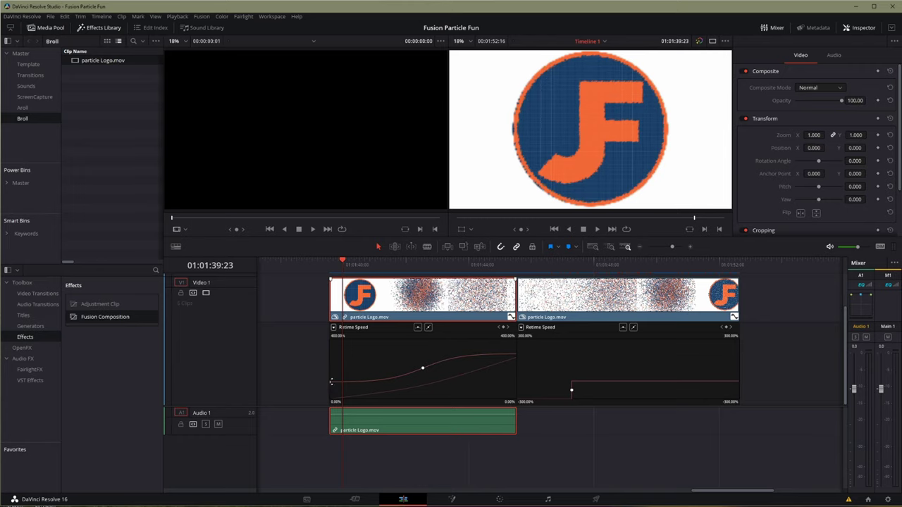
left_click_drag(337, 379, 338, 378)
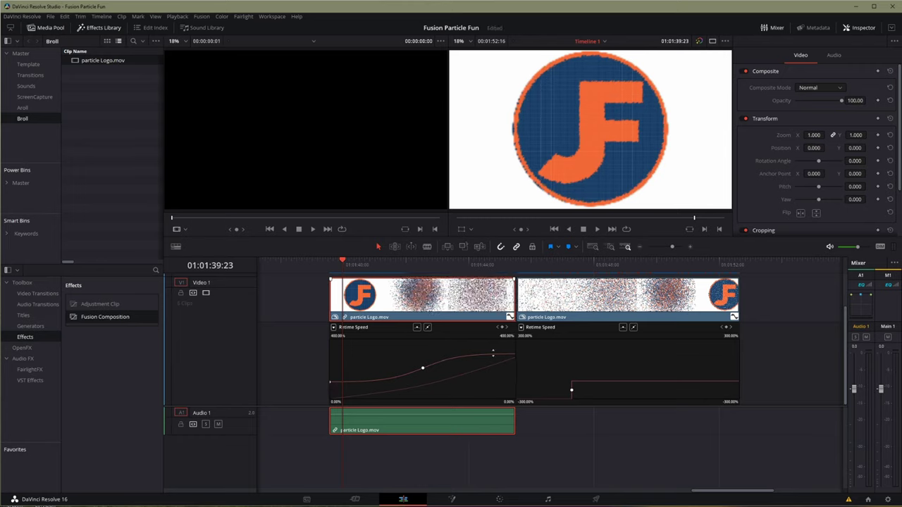
left_click_drag(493, 354, 493, 353)
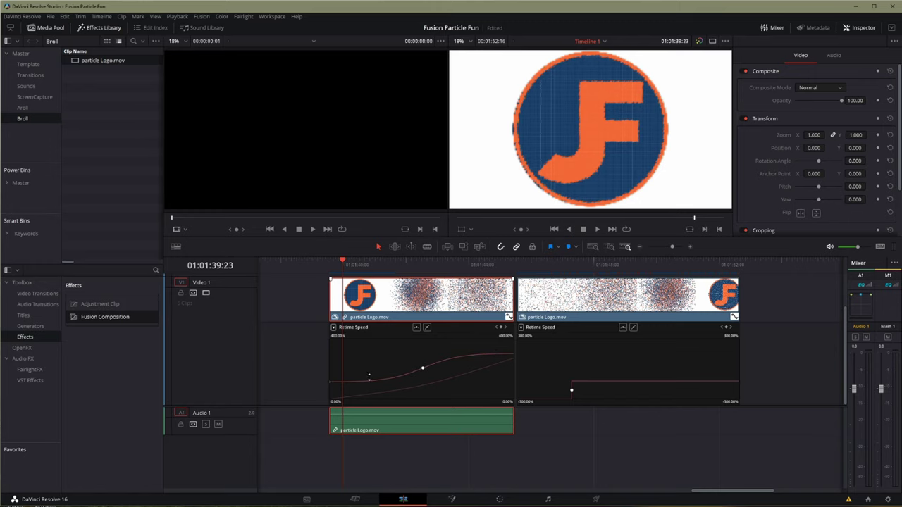
left_click_drag(345, 381, 346, 381)
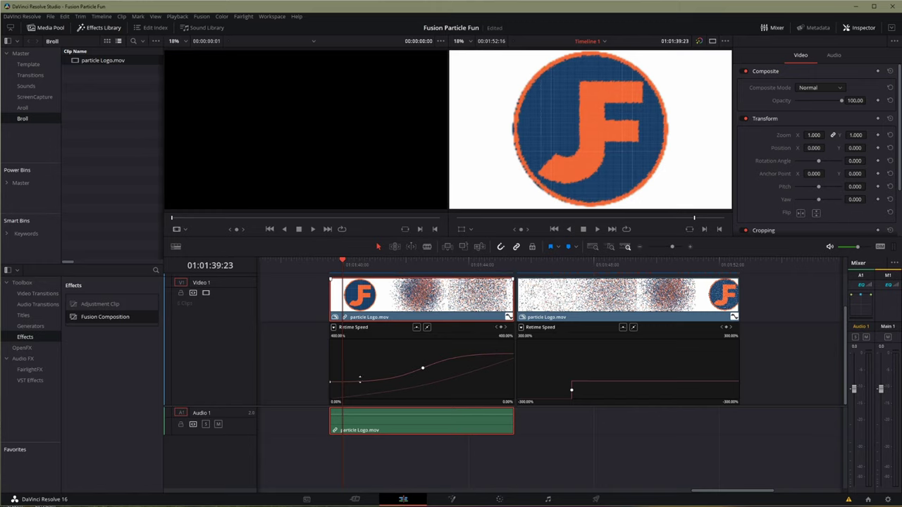
- Smooth the reversed clip's speed keyframe into a gradual ramp, readjust the speed after it to shorten the clip, and play both clips
left_click(571, 389)
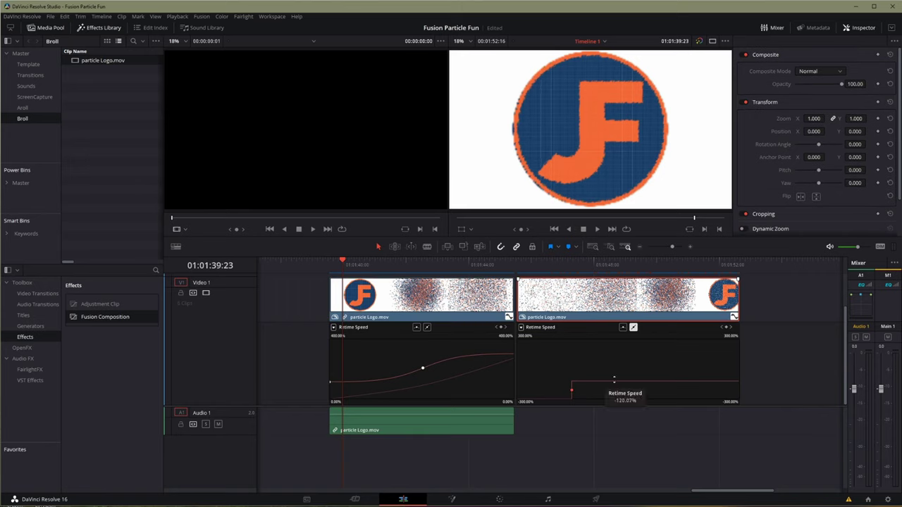
left_click(622, 329)
left_click_drag(543, 389, 633, 368)
left_click_drag(555, 396, 612, 383)
key("shift+z")
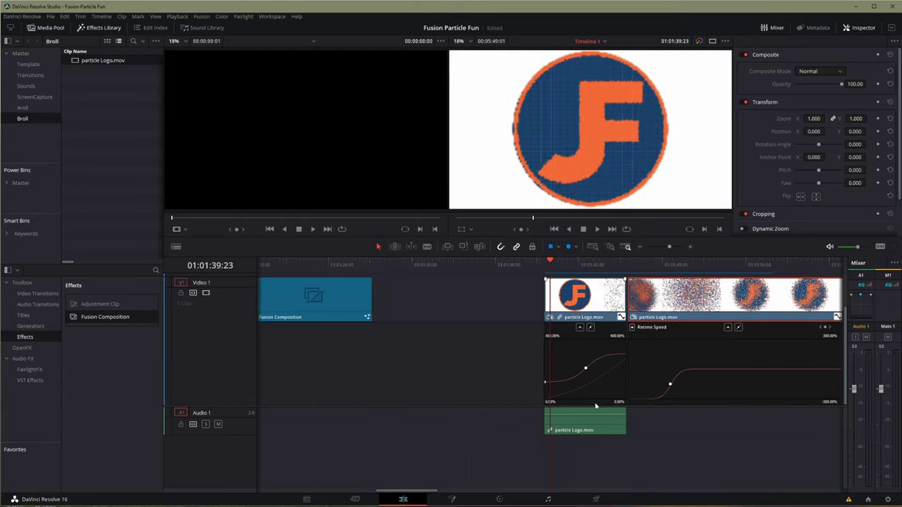
left_click_drag(645, 371, 628, 397)
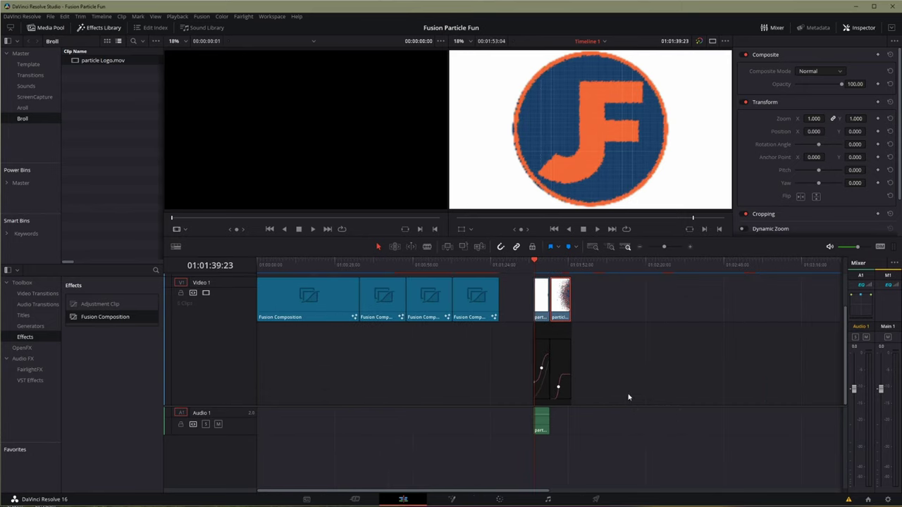
key("space")
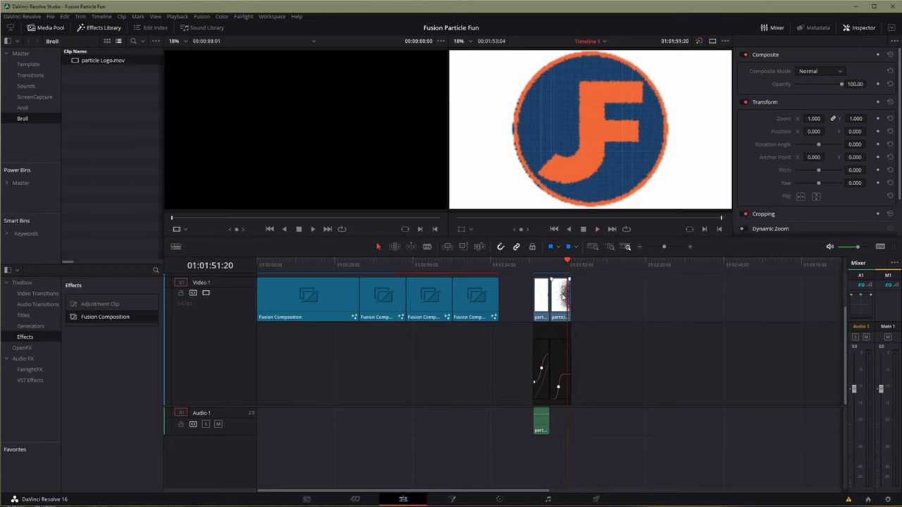
- Move the reversed clip away from the original to 01:02:13:15, play it, and place the playhead at its end
left_click_drag(563, 297, 641, 303)
key("Down")
key("space")
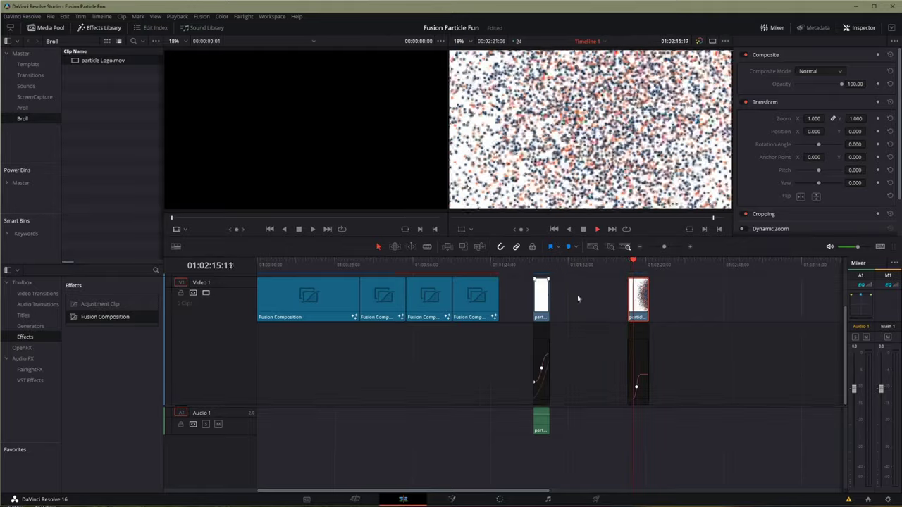
key("space")
key("Up")
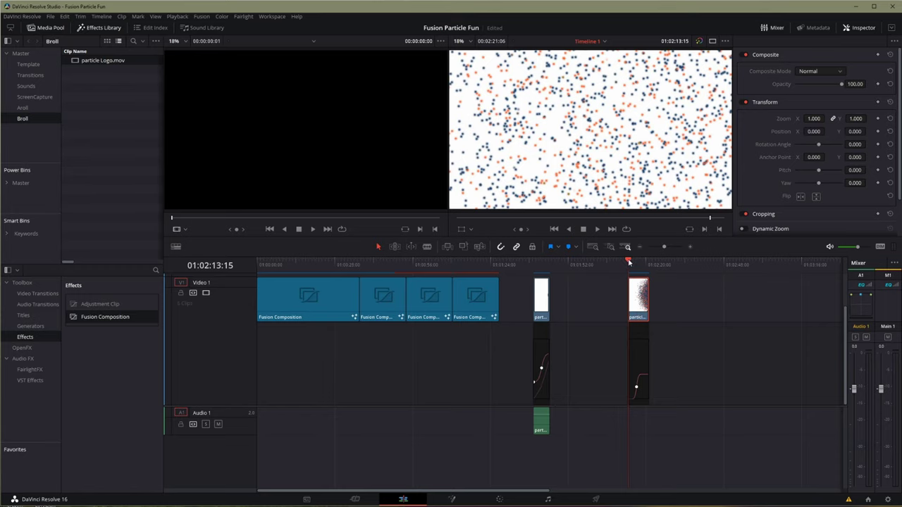
left_click_drag(628, 262, 647, 265)
left_click(696, 284)
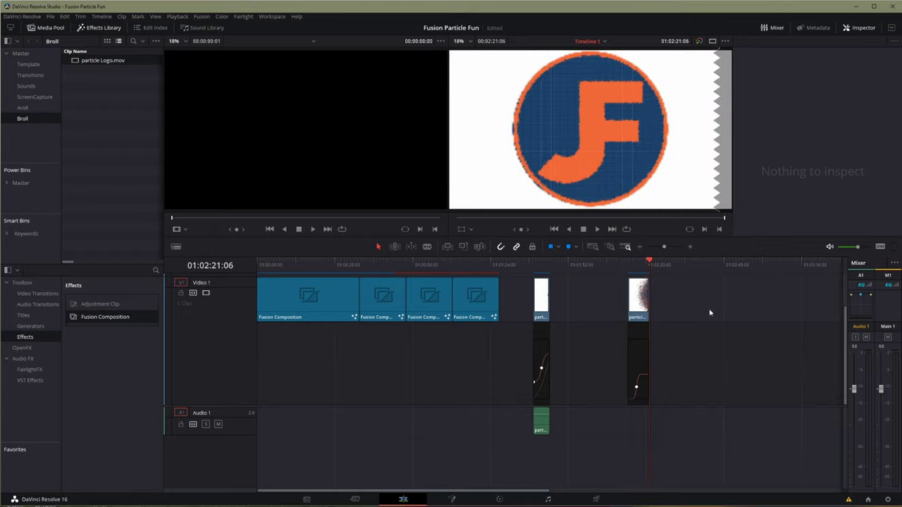